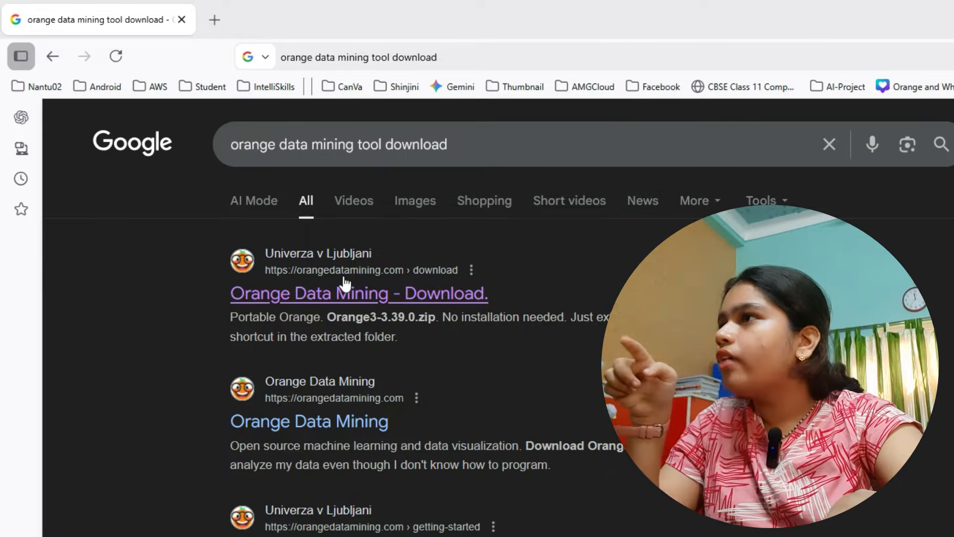
- Open the Orange Data Mining download page from the search results and review the Windows installer options
left_click(464, 298)
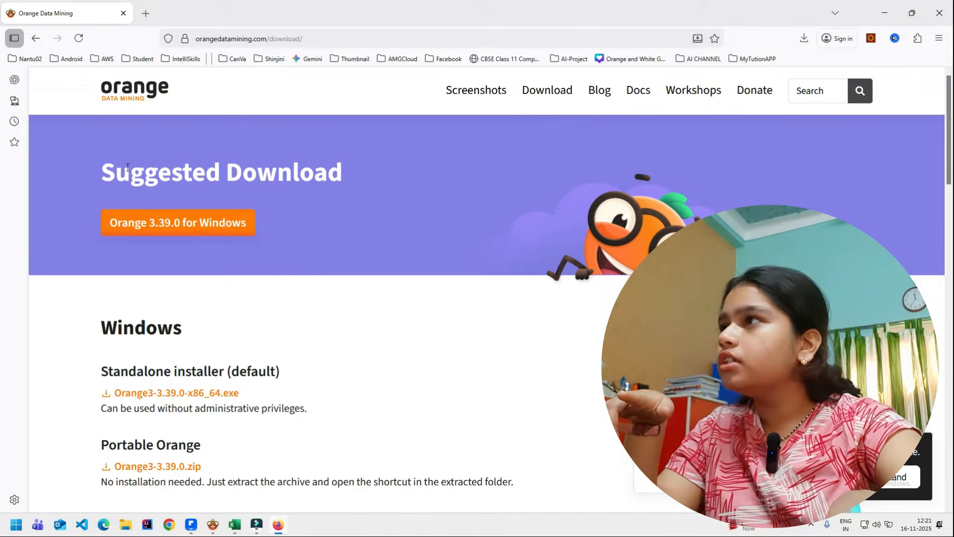
double_click(132, 324)
scroll(149, 331, "down", 4)
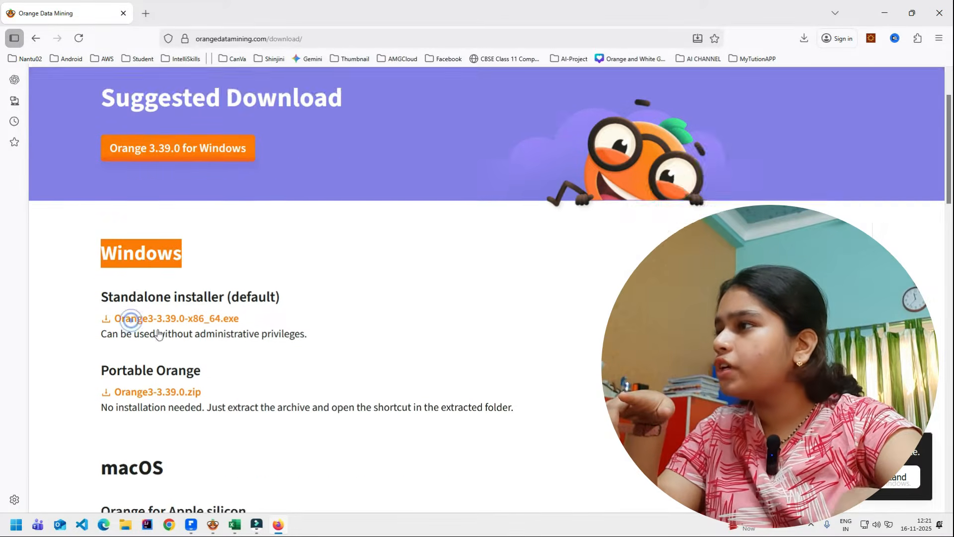
left_click_drag(95, 155, 558, 270)
left_click(90, 319)
- Examine the download options for macOS and other platforms and compare them with the Windows section
scroll(94, 298, "down", 2)
left_click_drag(102, 226, 179, 235)
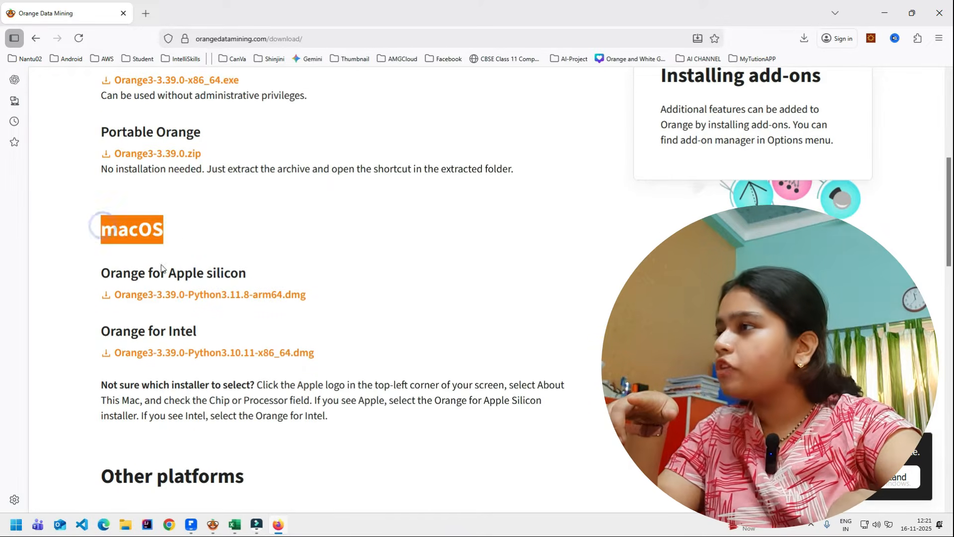
left_click_drag(79, 273, 539, 423)
left_click(539, 423)
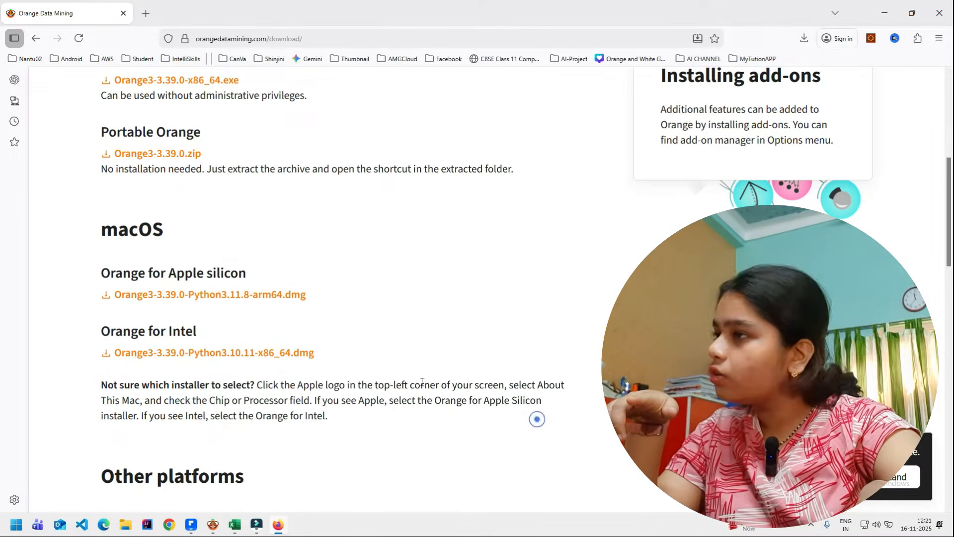
scroll(401, 347, "down", 2)
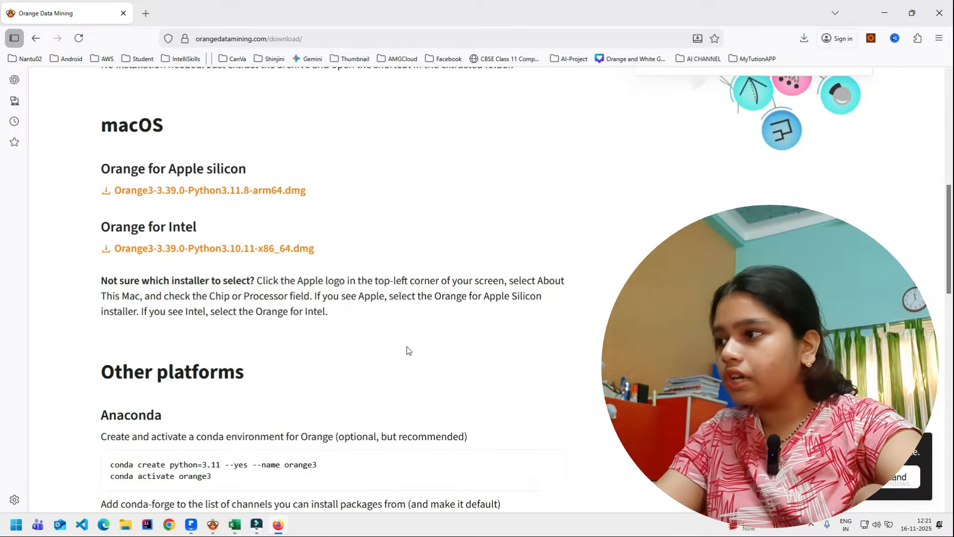
scroll(405, 349, "up", 8)
double_click(174, 346)
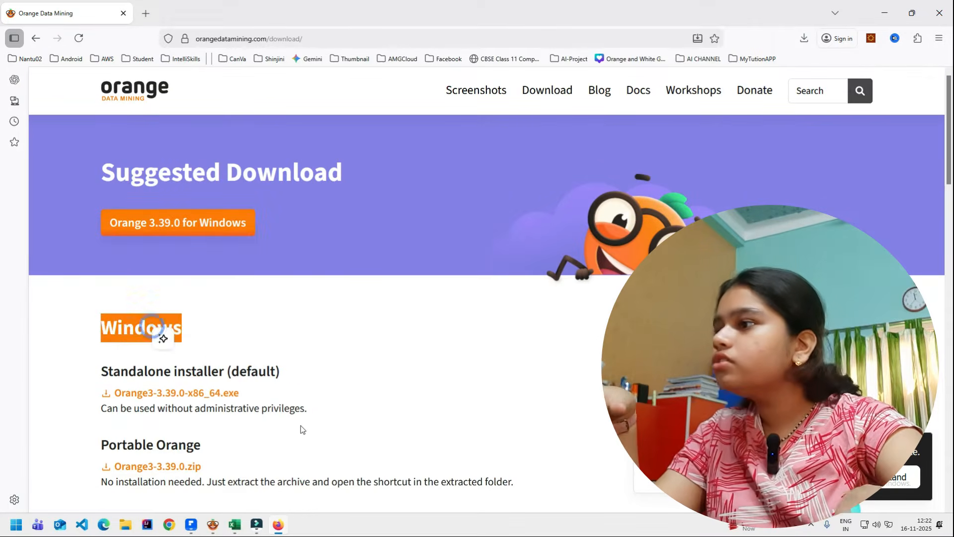
left_click(338, 417)
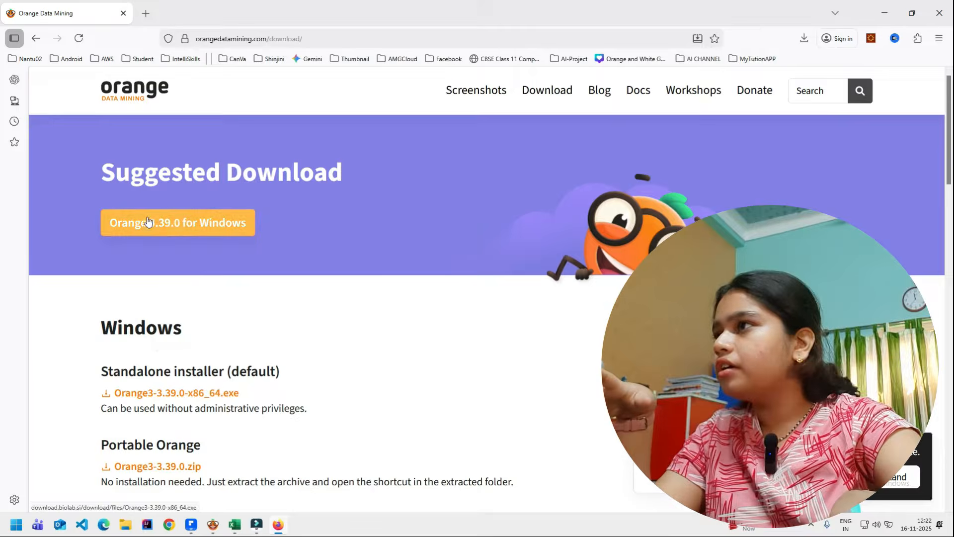
- Start the suggested Orange 3.39.0 for Windows download and cancel saving the installer
triple_click(137, 186)
left_click(82, 201)
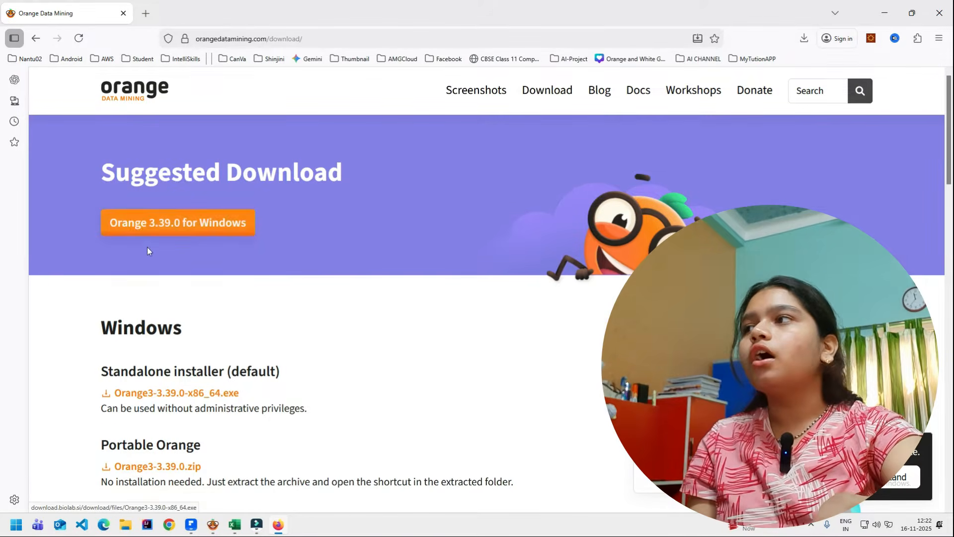
left_click(203, 222)
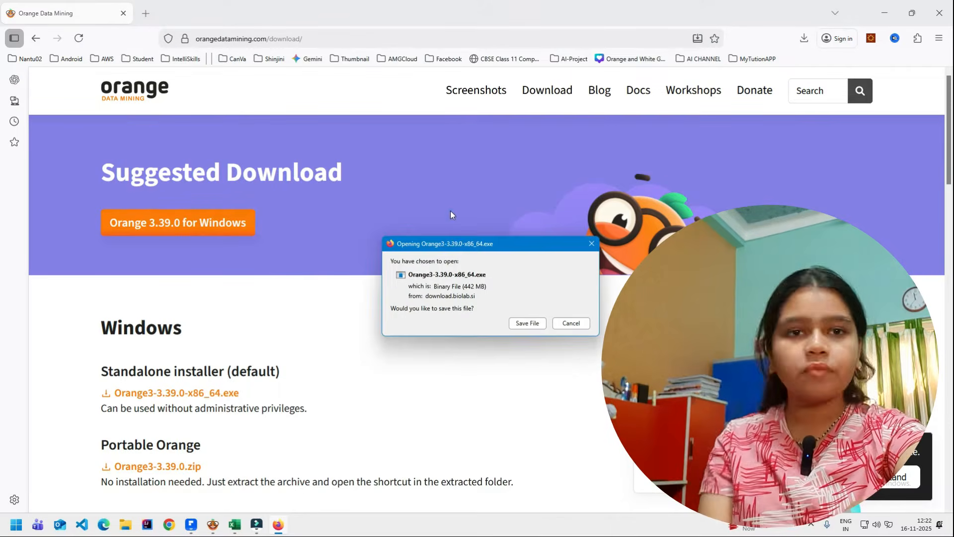
left_click(592, 242)
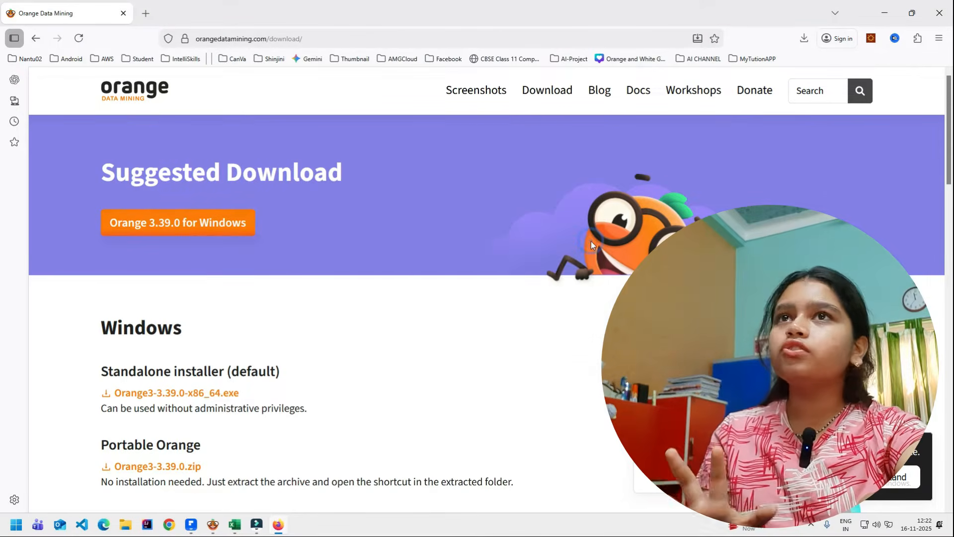
- Switch to Orange and create a new empty workflow from the welcome window
key("super+d")
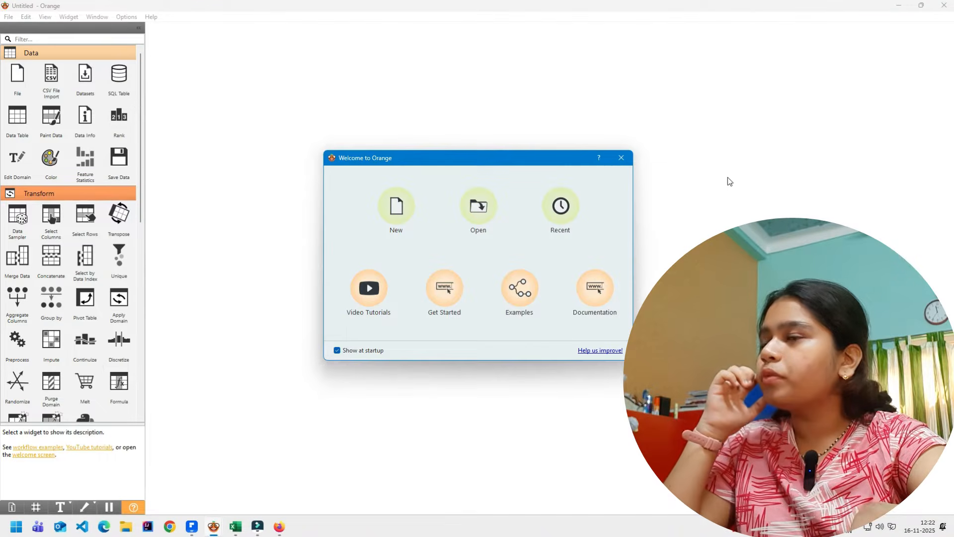
left_click(400, 209)
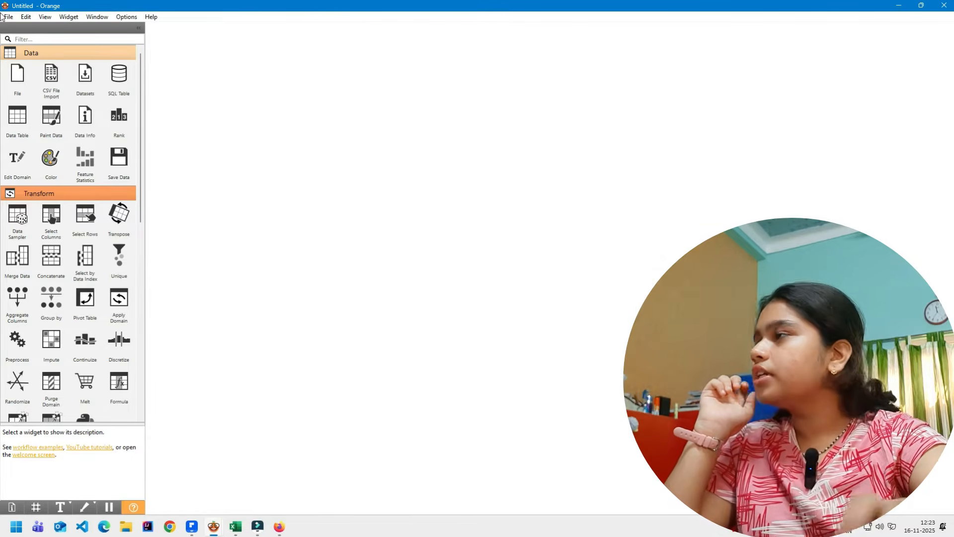
left_click(592, 202)
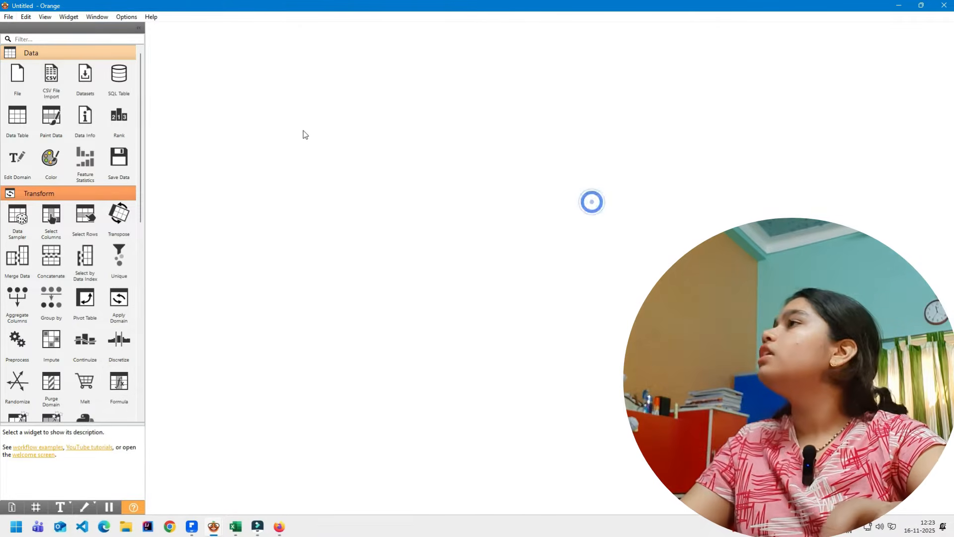
- Save the workflow as penguin.ows in the Practical_Video folder
key("ctrl+s")
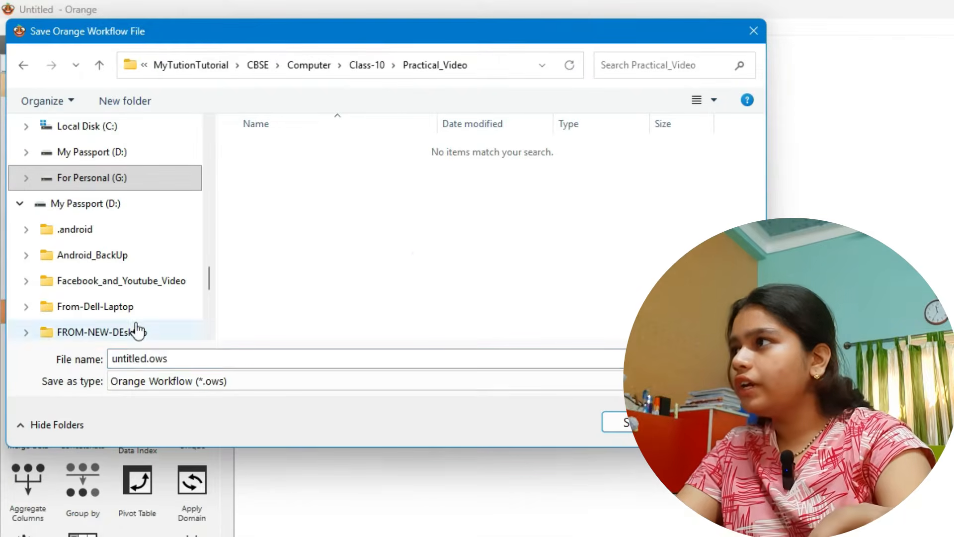
left_click(141, 357)
double_click(130, 356)
left_click(141, 357)
left_click(154, 358)
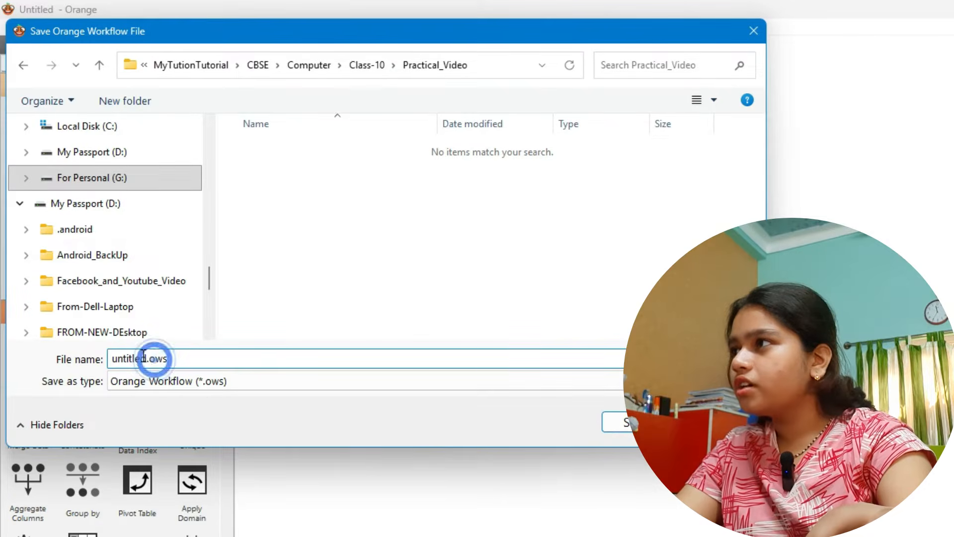
double_click(144, 358)
type("pengui")
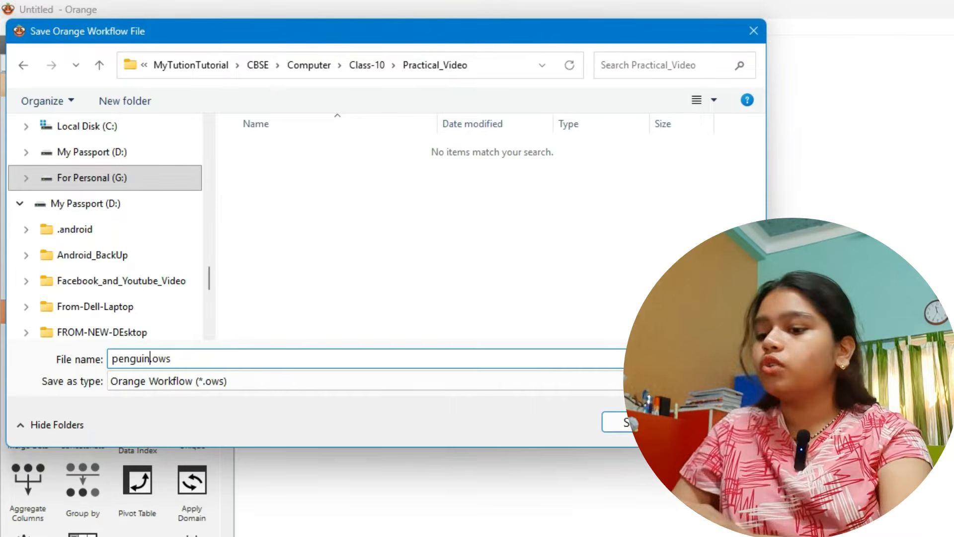
key("Return")
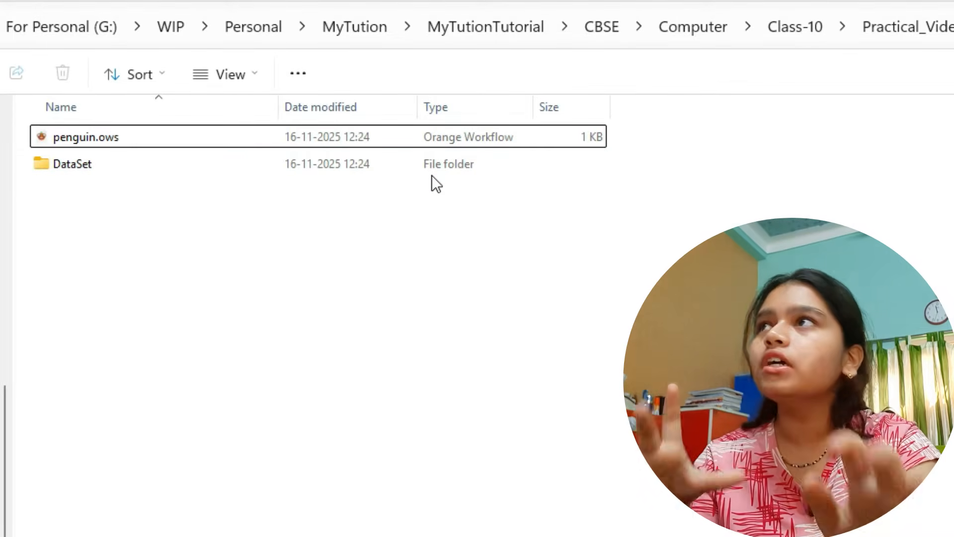
- Switch to File Explorer and open penguins_train.csv from the DataSet folder
mouse_move(112, 174)
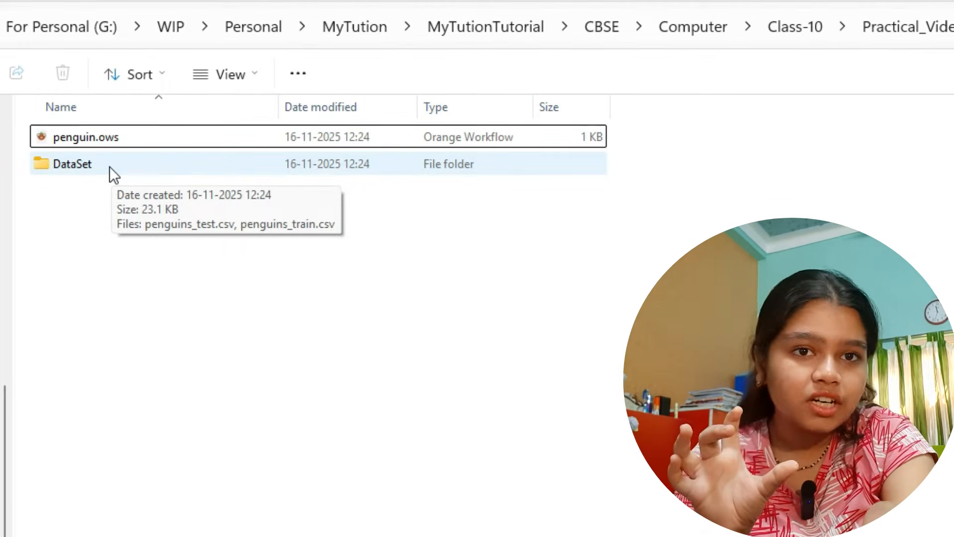
double_click(109, 166)
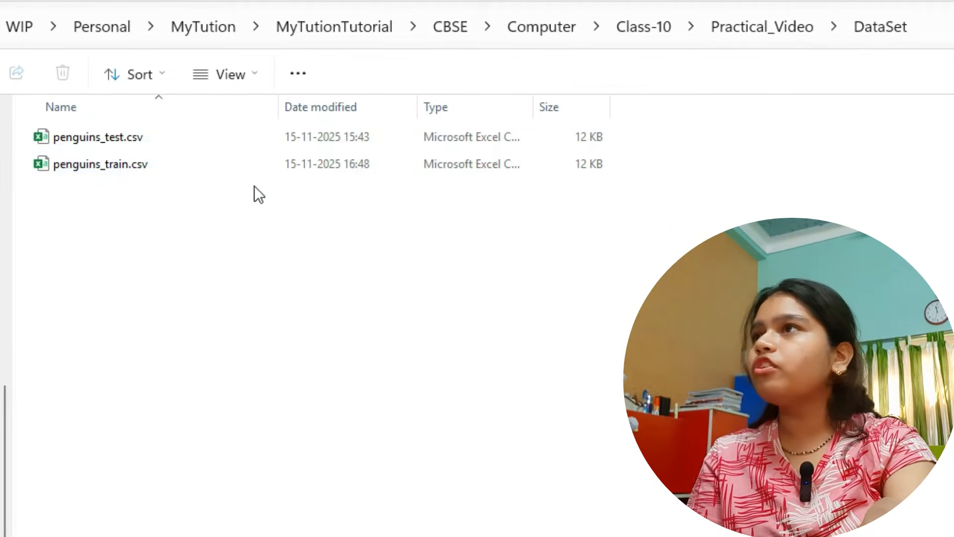
left_click(256, 169)
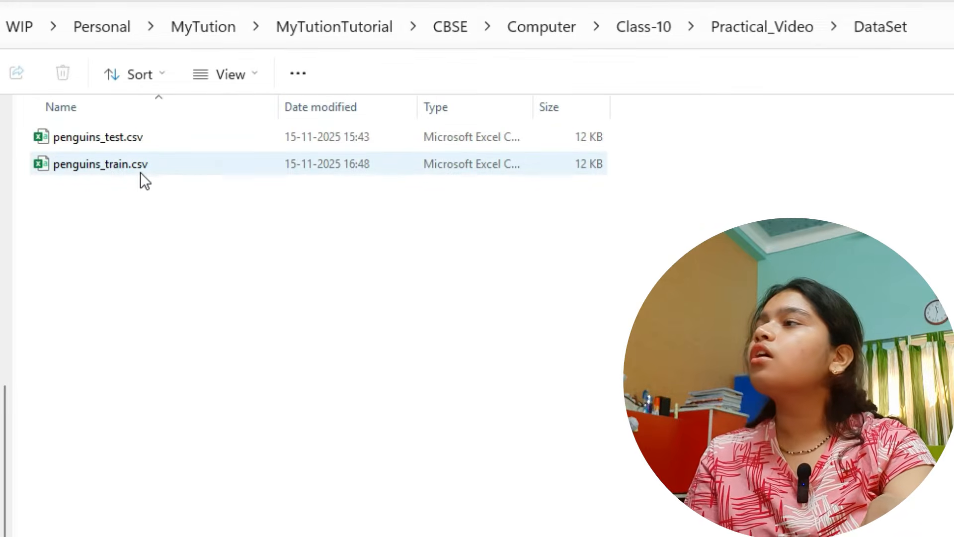
left_click(154, 170)
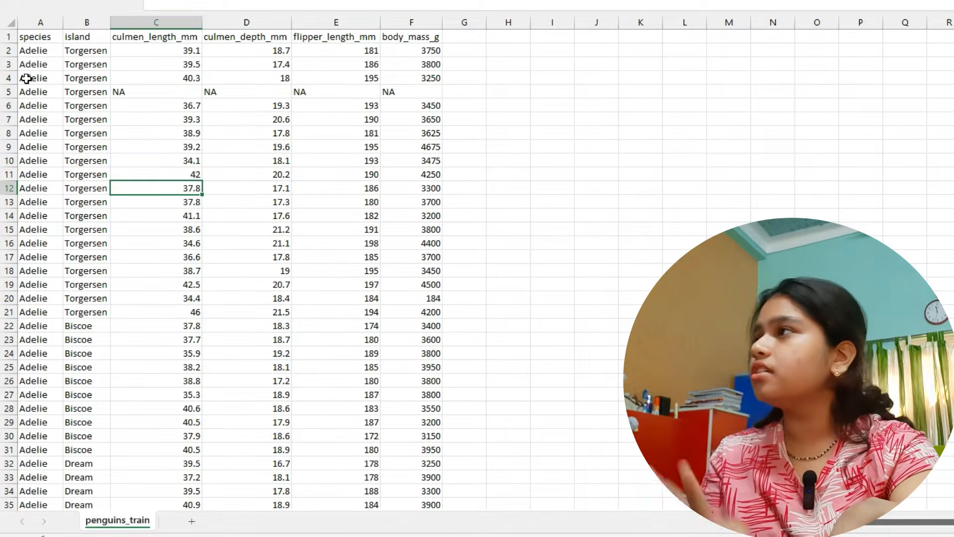
- Examine the header row of the penguin training data, going through each column from species to body_mass_g
left_click_drag(37, 38, 430, 35)
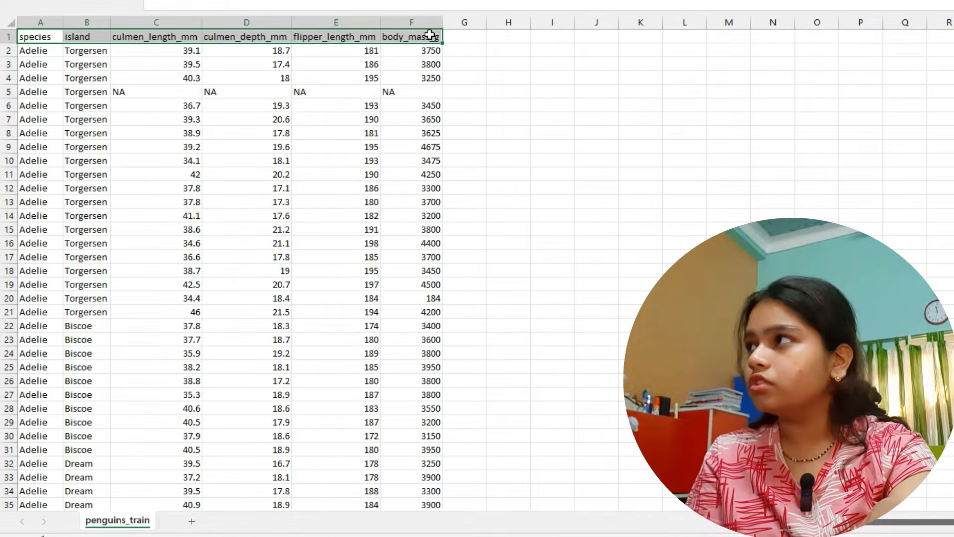
left_click(191, 48)
left_click(40, 38)
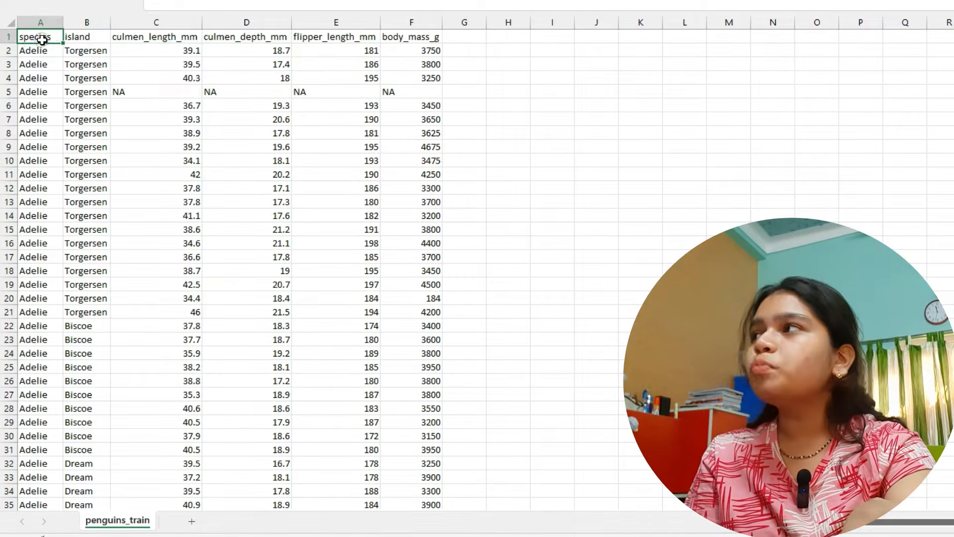
left_click(95, 39)
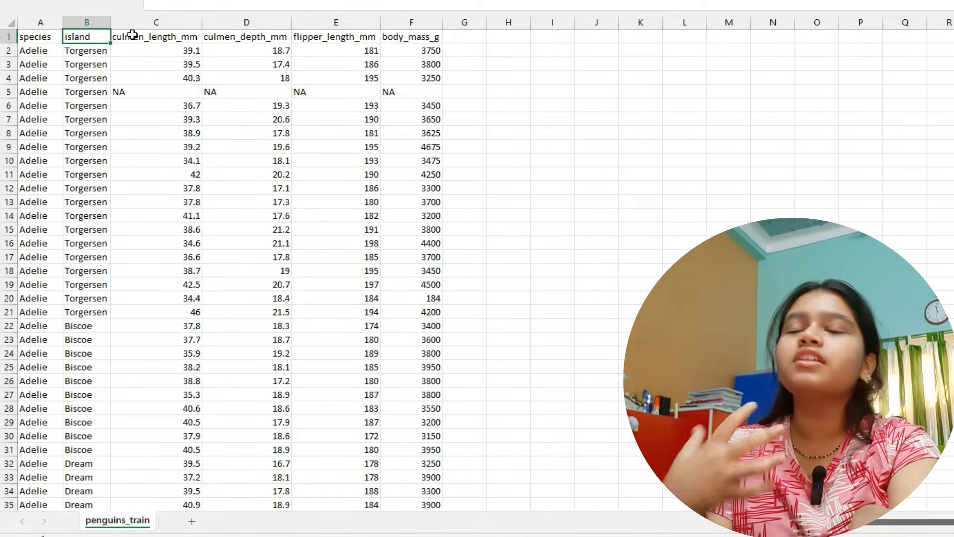
left_click(33, 35)
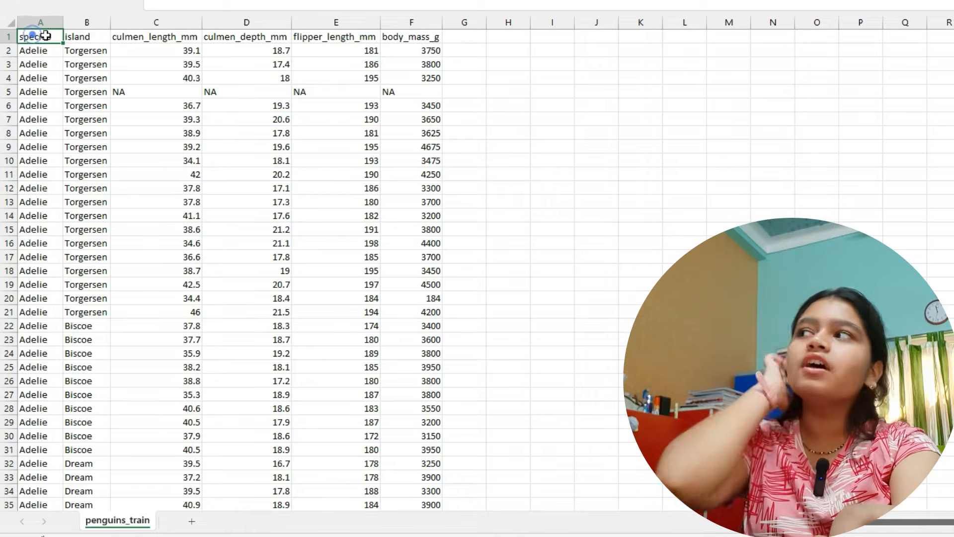
left_click(98, 38)
left_click(194, 37)
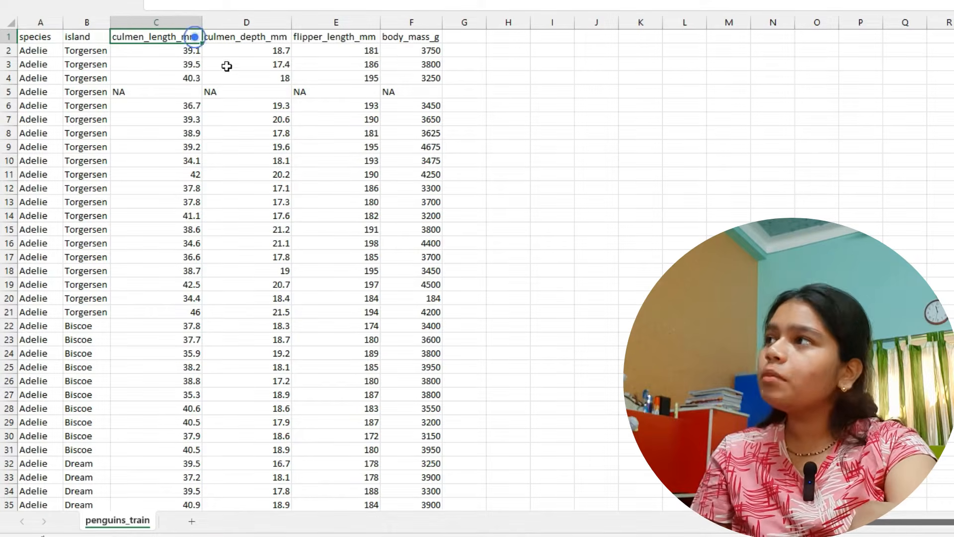
left_click(254, 37)
left_click(348, 39)
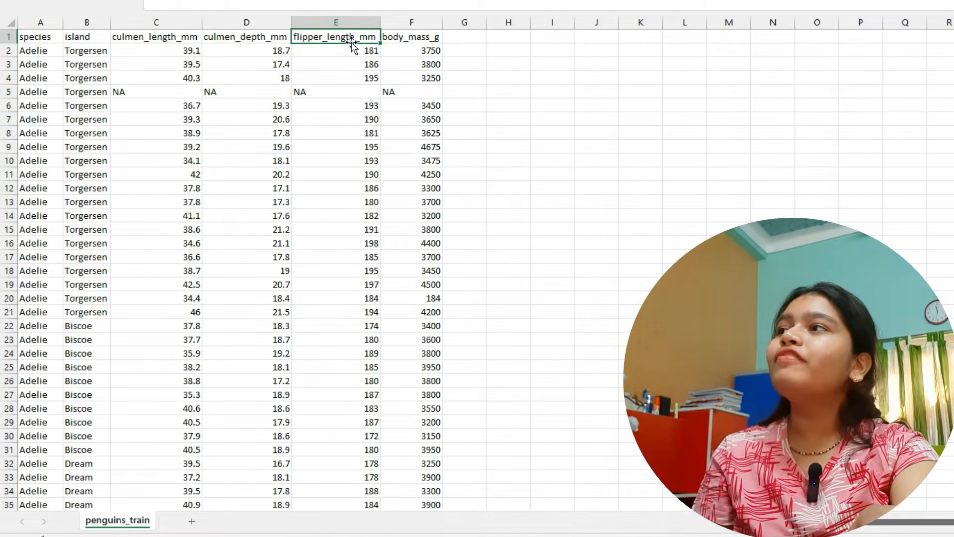
left_click(413, 39)
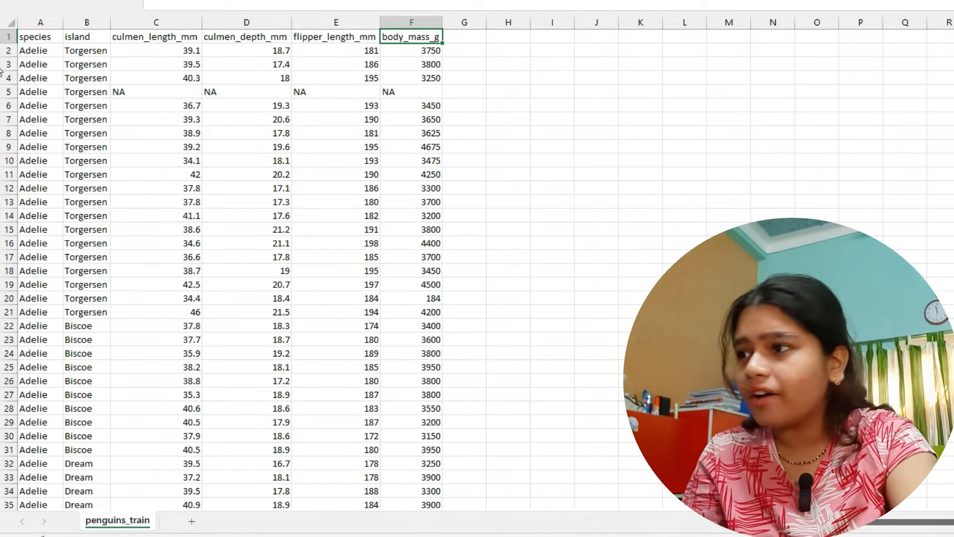
- Look through the training records down to the last row and return to the header
scroll(1, 72, "down", 20)
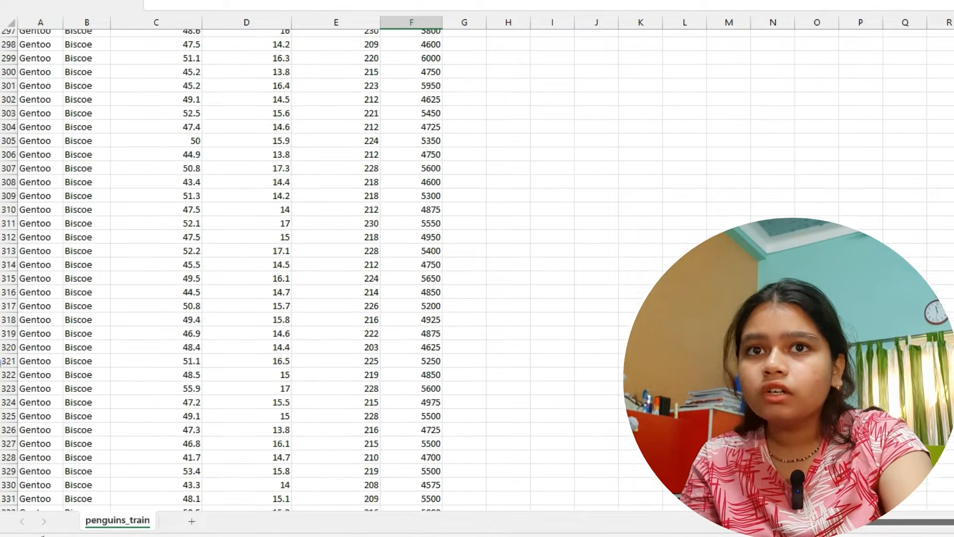
scroll(1, 361, "down", 5)
scroll(528, 390, "down", 8)
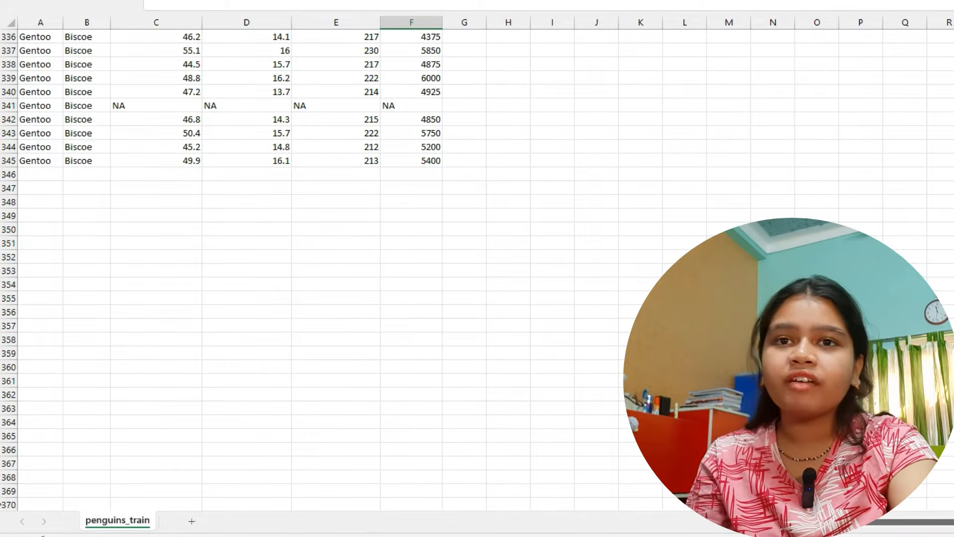
scroll(2, 53, "up", 20)
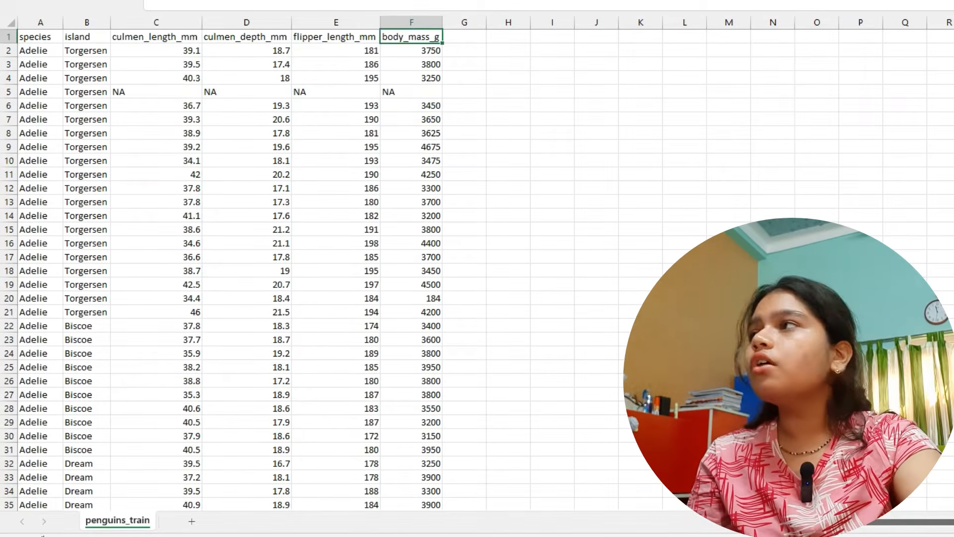
- Examine the species column across the training data, highlighting sample rows of Adelie, Chinstrap and Gentoo
left_click(46, 36)
left_click_drag(30, 54, 35, 282)
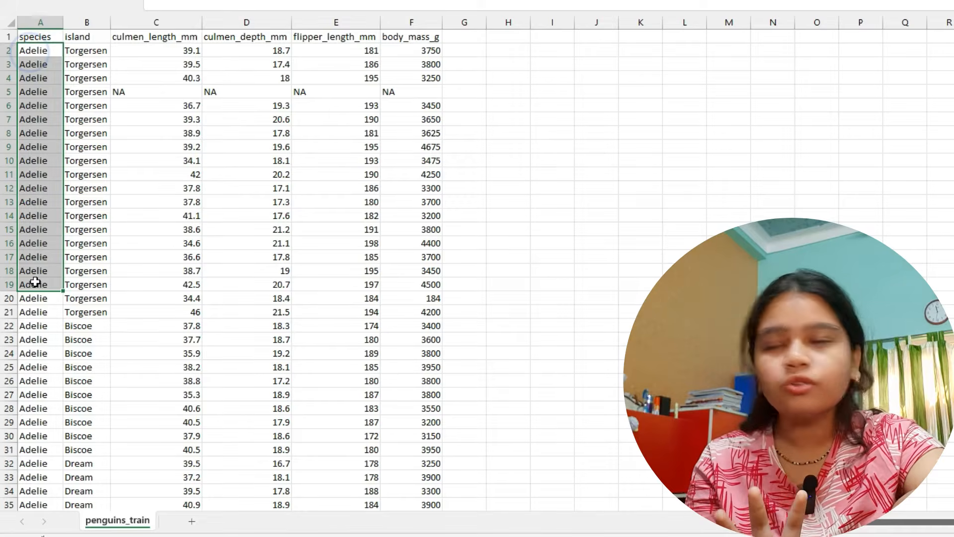
scroll(35, 343, "down", 20)
scroll(35, 360, "down", 18)
left_click_drag(42, 355, 32, 478)
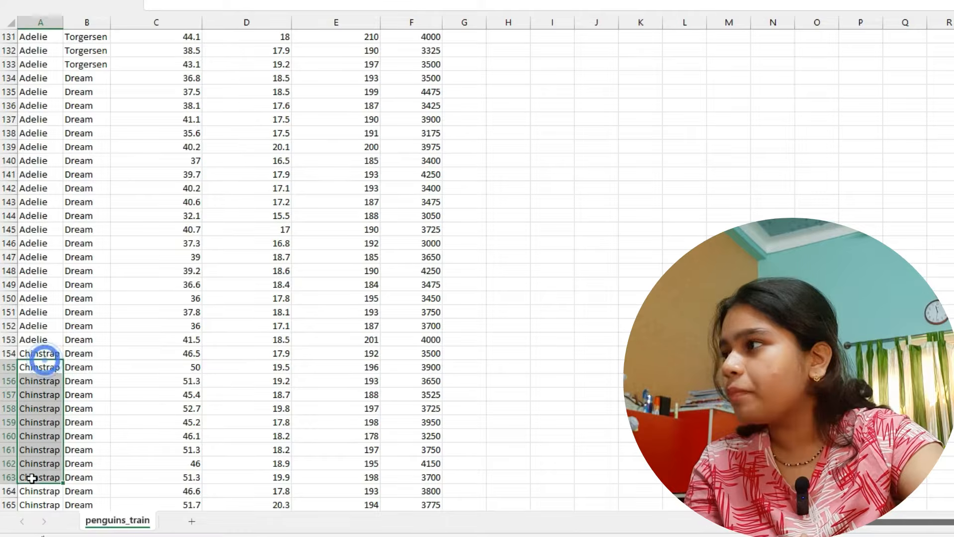
scroll(45, 348, "down", 17)
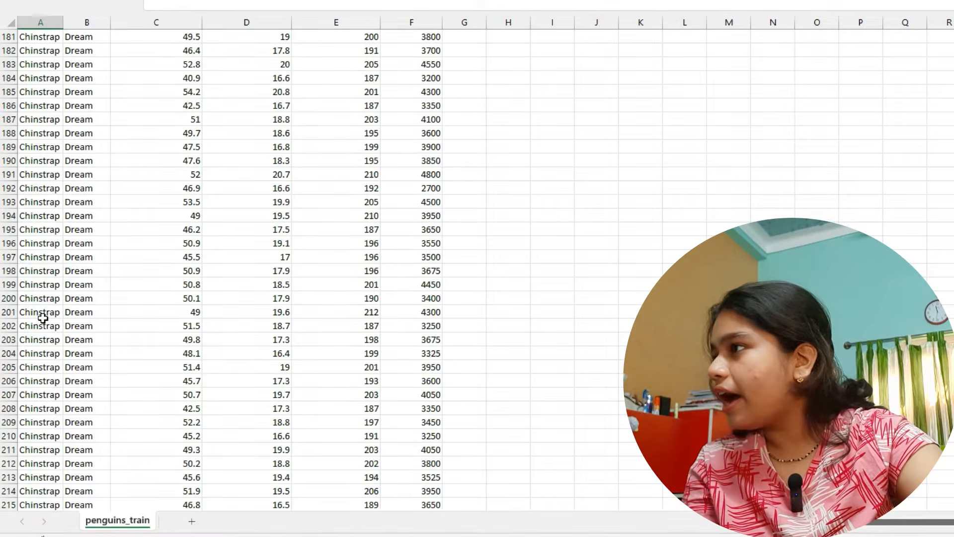
scroll(43, 318, "down", 15)
left_click_drag(45, 291, 31, 456)
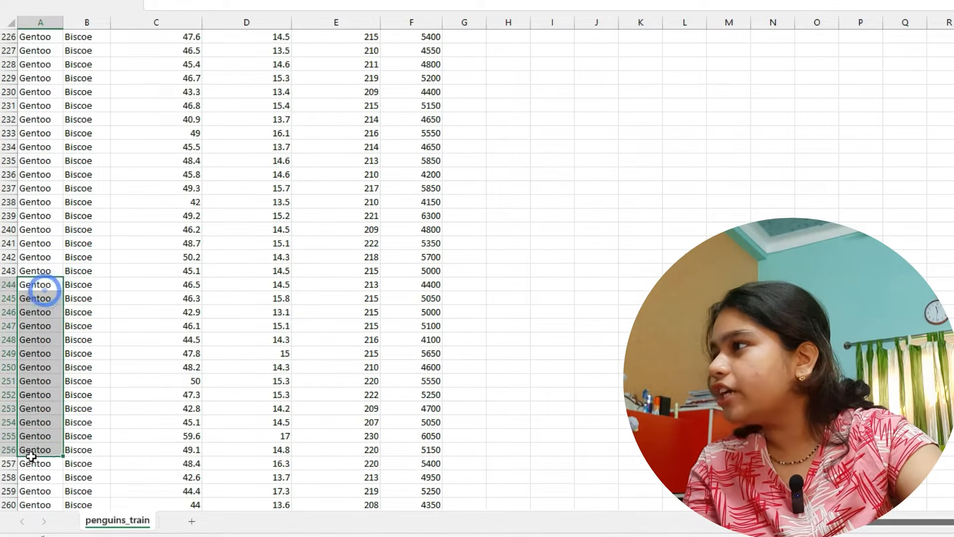
left_click_drag(132, 299, 132, 270)
scroll(133, 270, "up", 13)
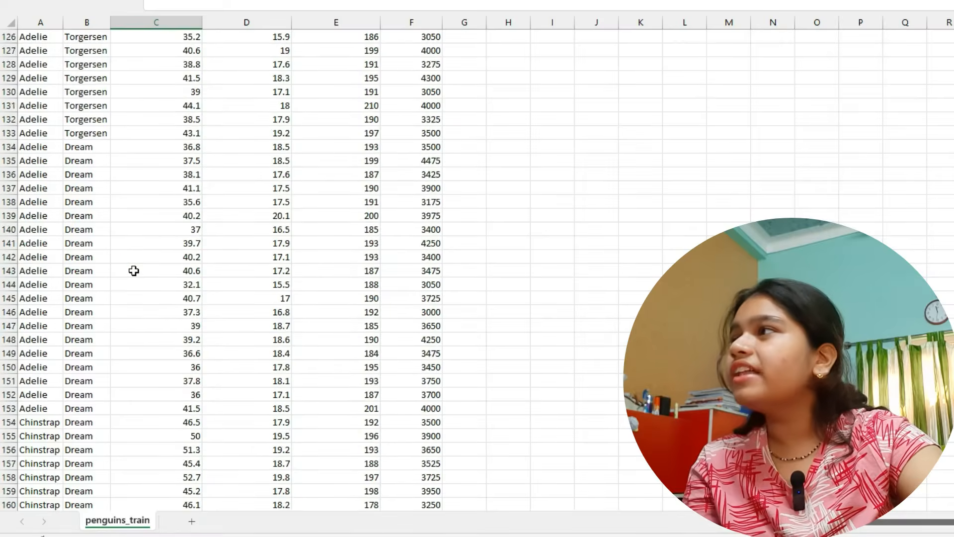
- Examine the island column of the training data, highlighting sample rows of Torgersen, Biscoe and Dream
scroll(134, 270, "up", 20)
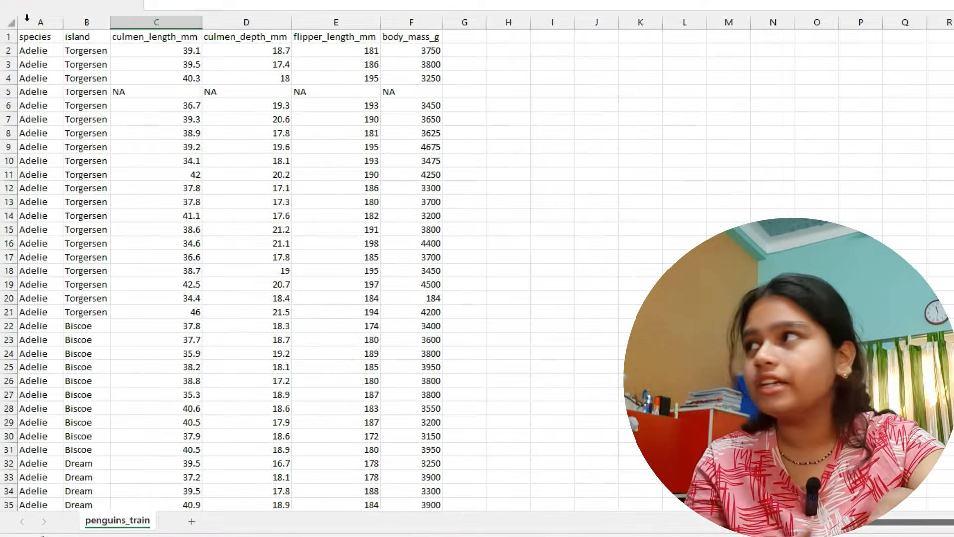
left_click_drag(85, 51, 79, 312)
scroll(83, 287, "down", 7)
left_click(78, 224)
left_click_drag(84, 51, 80, 161)
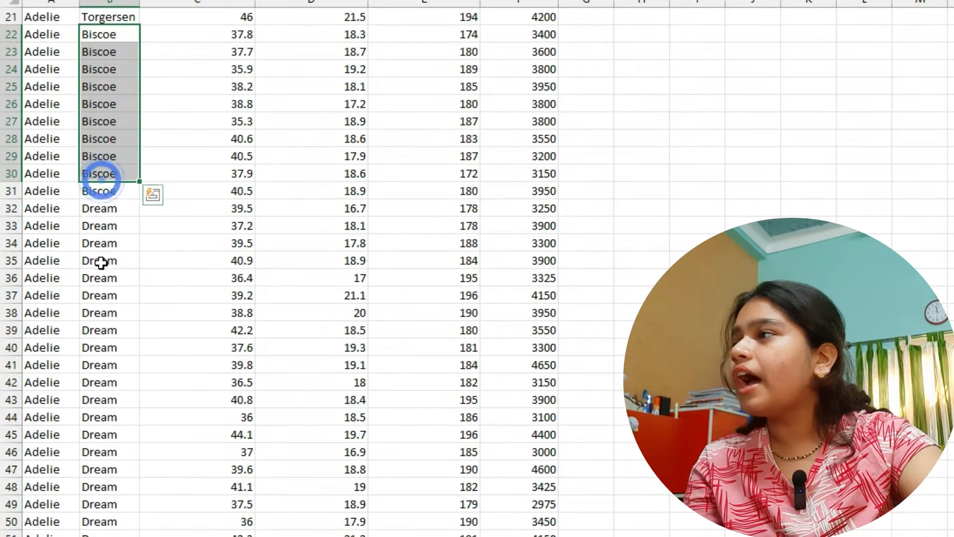
left_click_drag(101, 263, 96, 469)
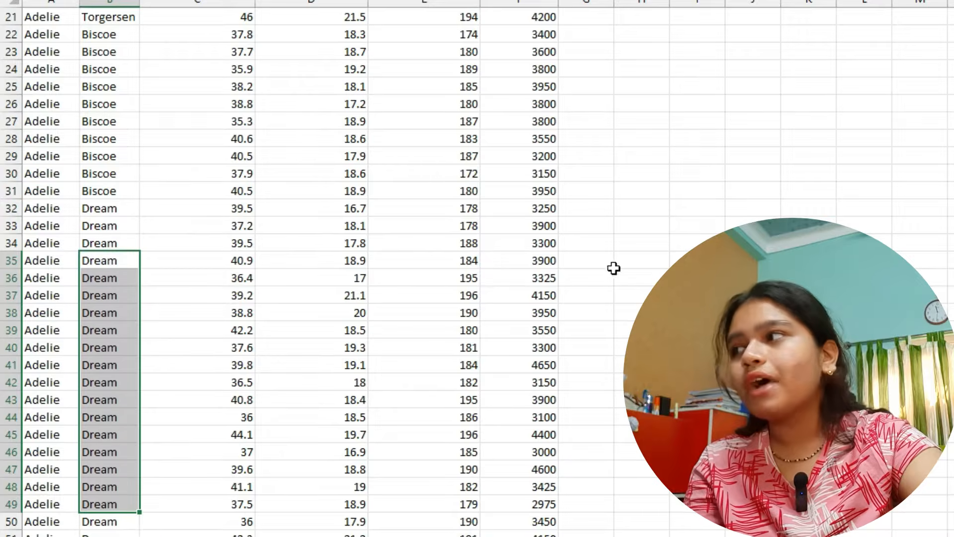
scroll(328, 191, "up", 3)
scroll(329, 191, "up", 4)
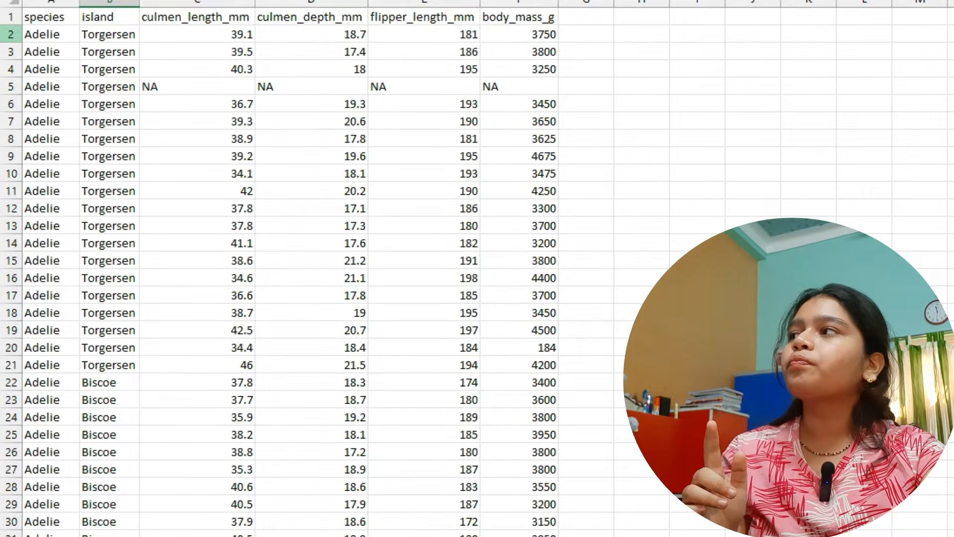
- Examine the first penguin record in row 2, going through each value from species to body_mass_g
left_click(11, 34)
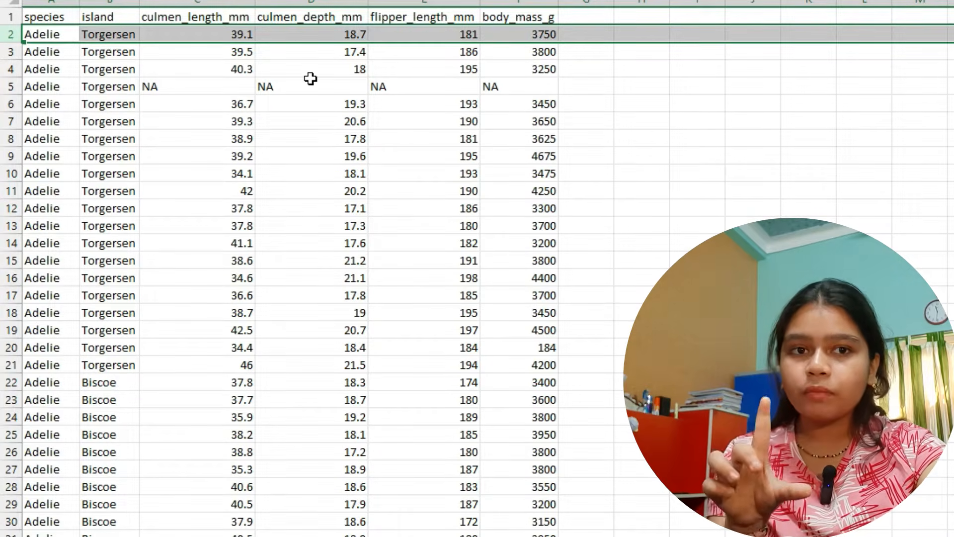
left_click(62, 36)
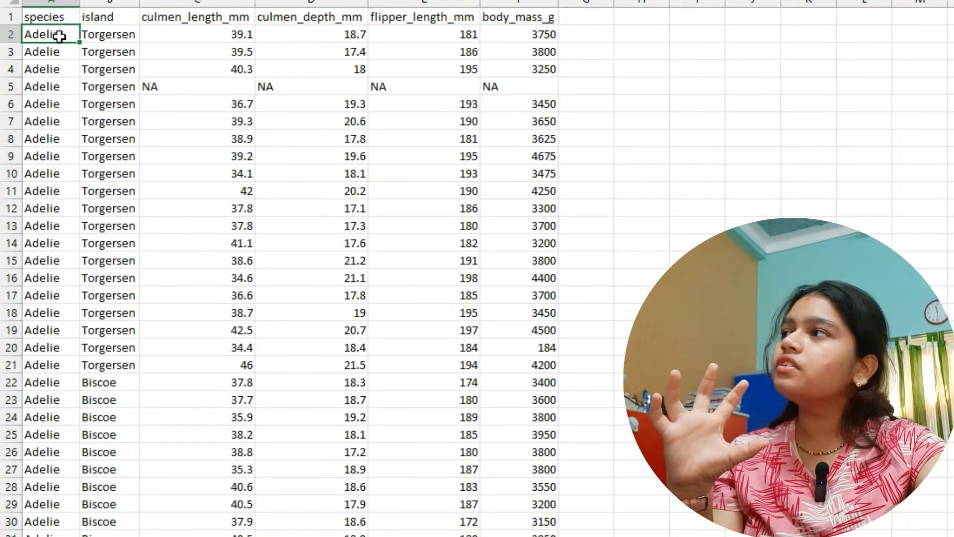
left_click(87, 35)
left_click(191, 38)
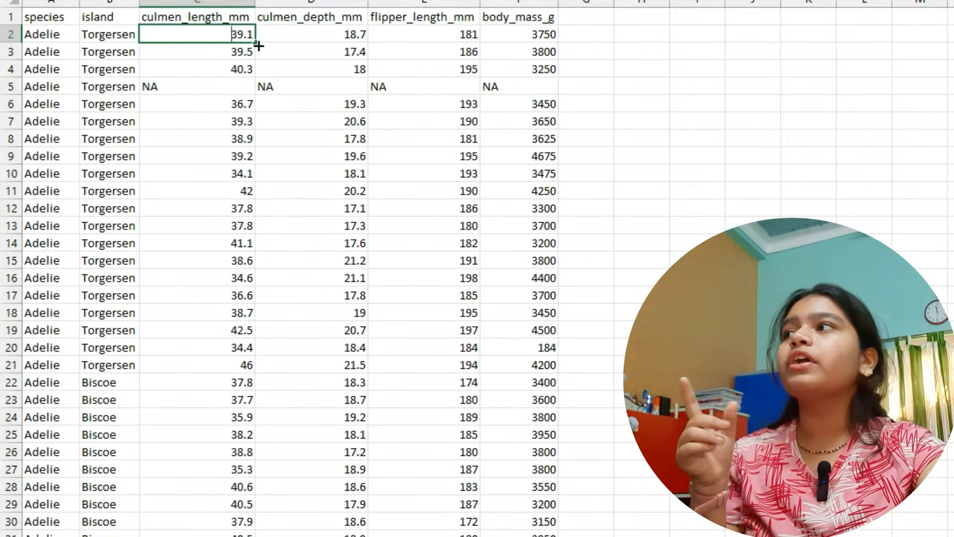
left_click(295, 40)
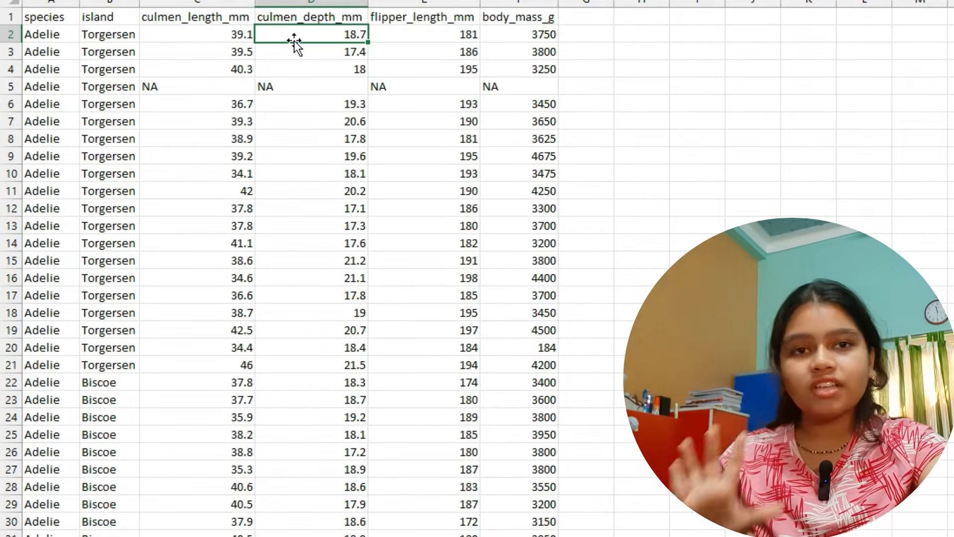
left_click(392, 29)
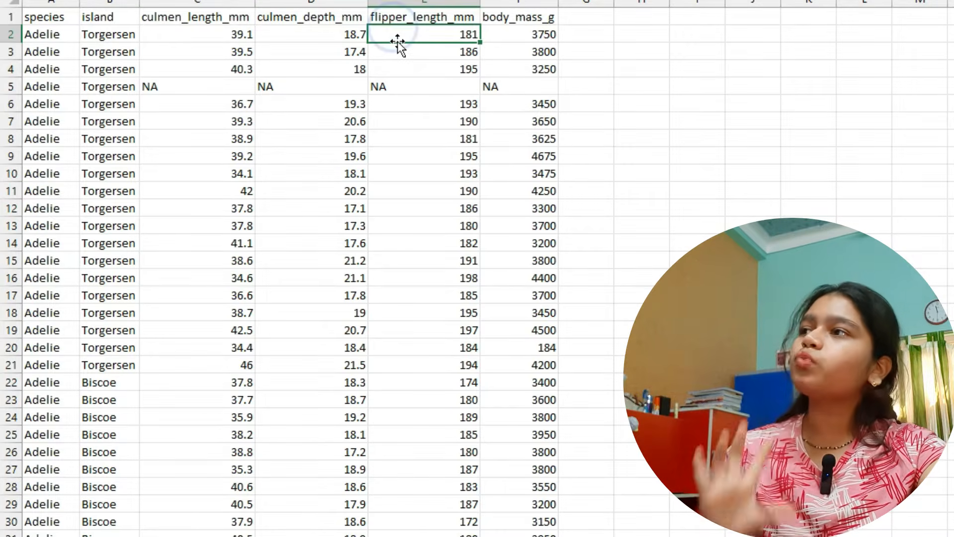
left_click(541, 30)
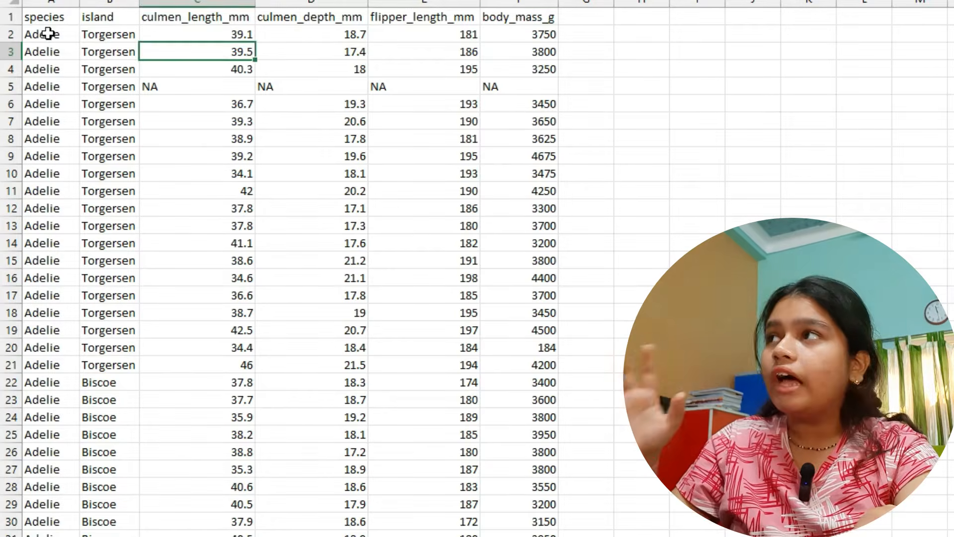
- Switch to Orange and place a CSV File Import widget on the empty penguin workflow canvas
left_click_drag(26, 18, 384, 342)
left_click(383, 342)
left_click(383, 342)
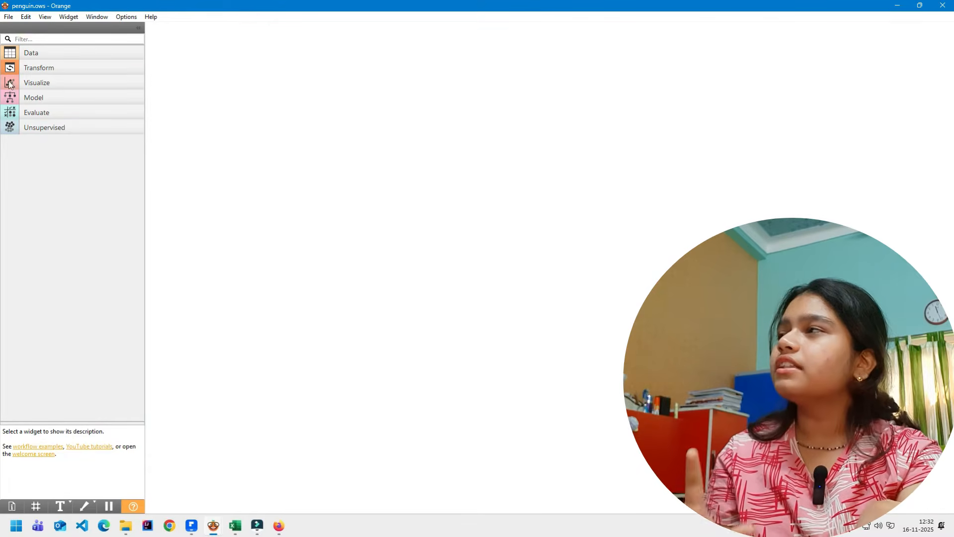
left_click(58, 51)
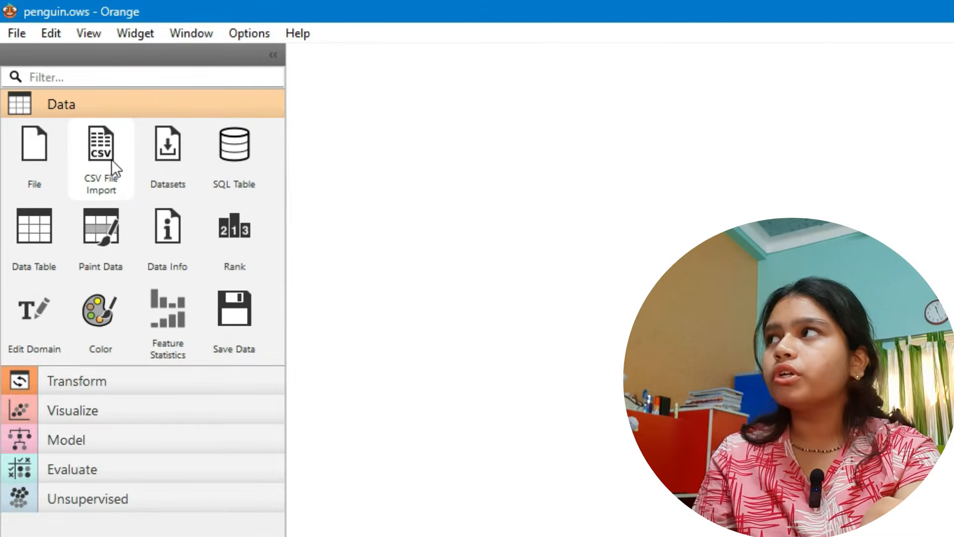
left_click(106, 154)
left_click_drag(448, 233, 525, 231)
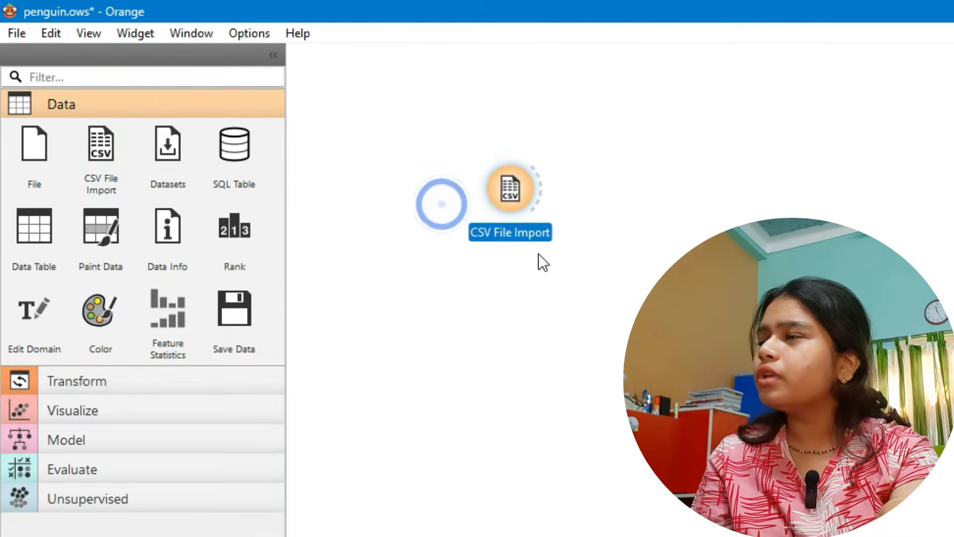
- Choose penguins_train.csv from the DataSet folder as the source file for the CSV File Import widget
double_click(517, 193)
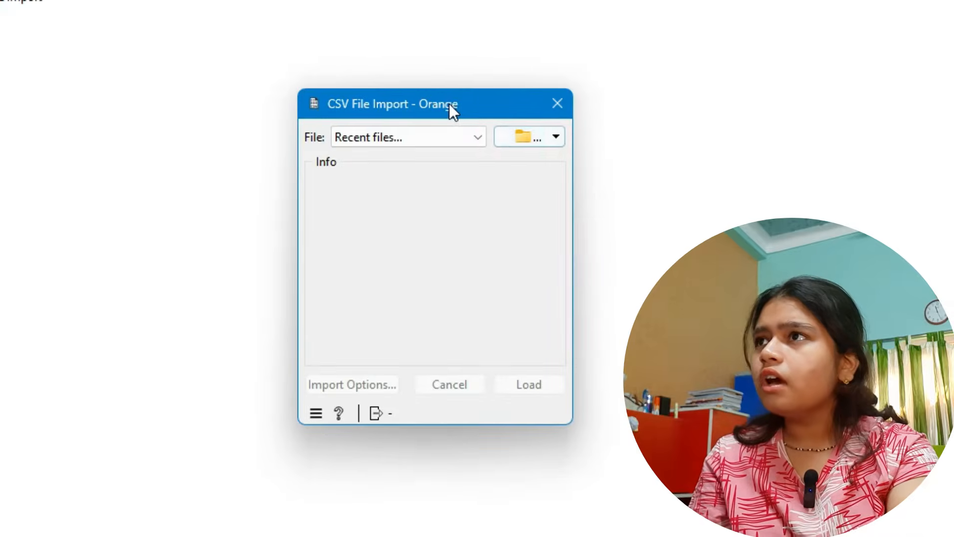
left_click_drag(448, 101, 445, 75)
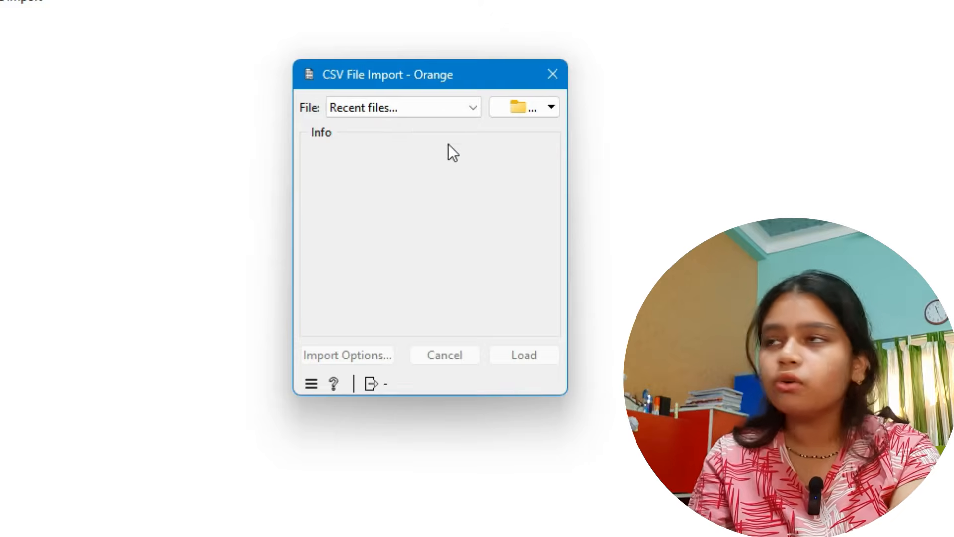
left_click(516, 107)
left_click(575, 133)
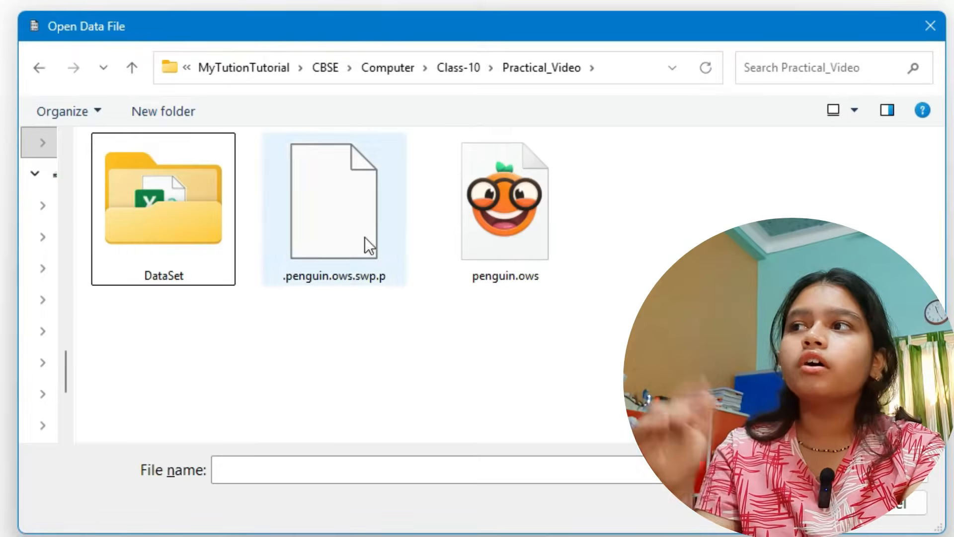
double_click(196, 219)
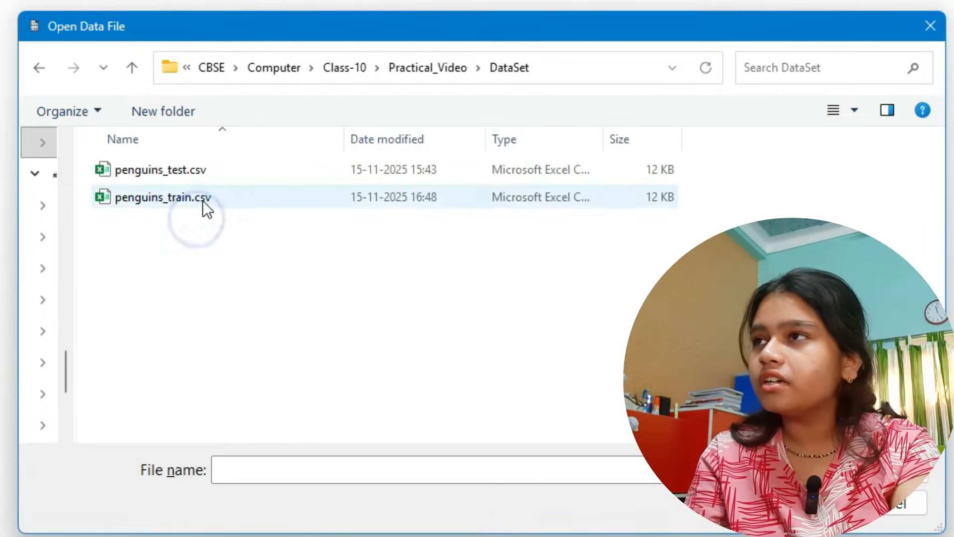
double_click(145, 198)
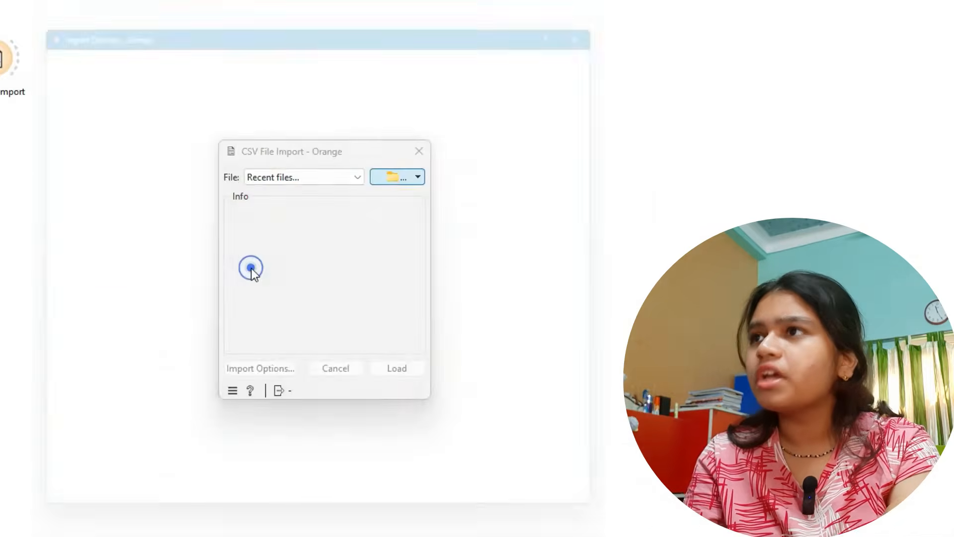
- Look through the training data's import preview, accept the default import options and close the file import window
scroll(189, 313, "down", 4)
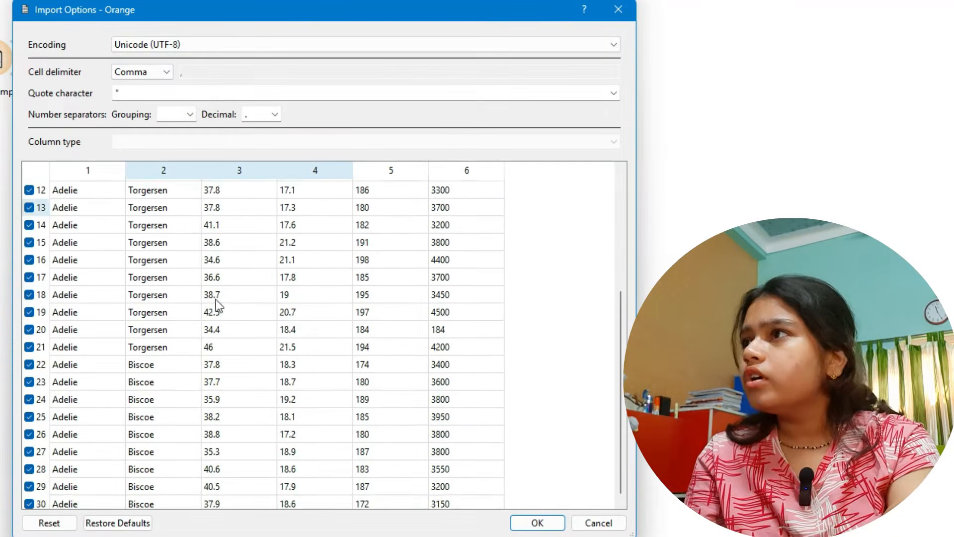
left_click_drag(621, 319, 586, 132)
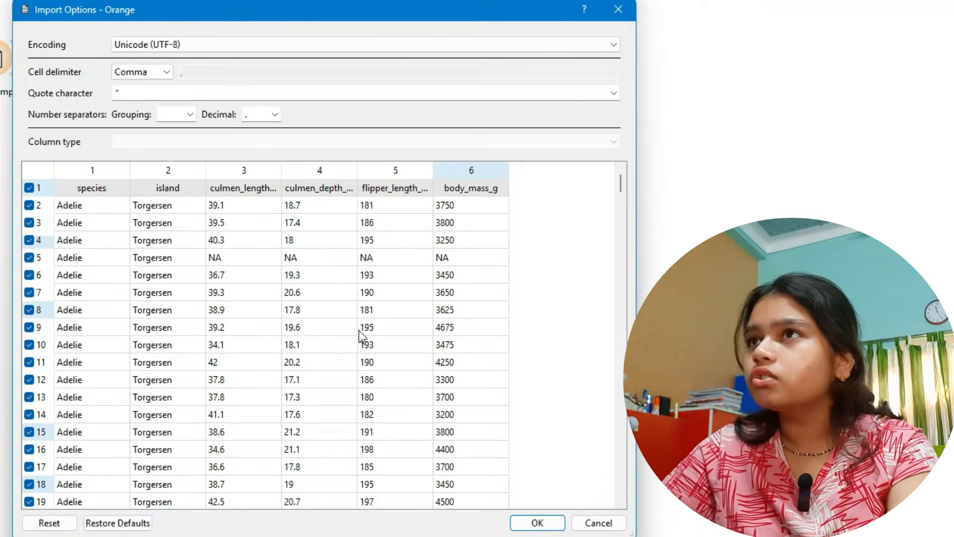
left_click(536, 523)
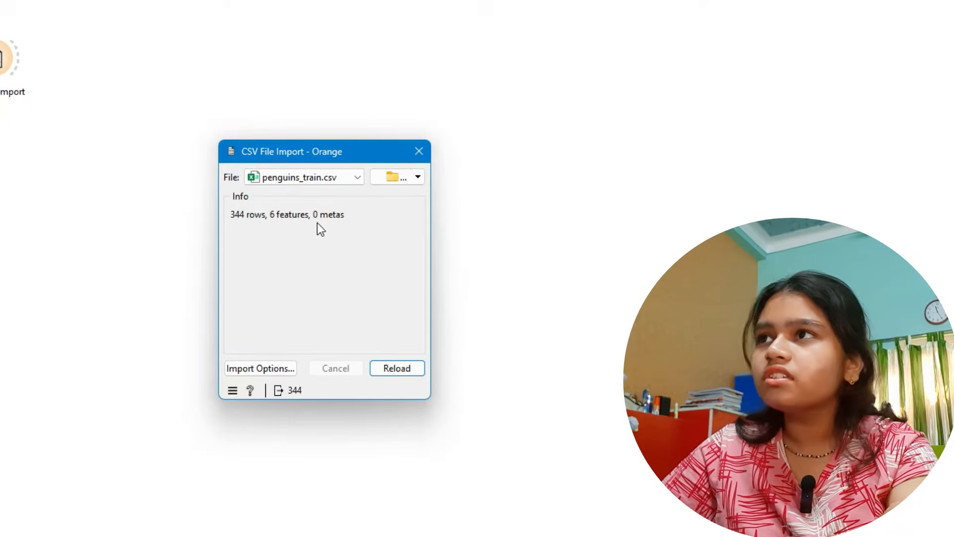
left_click(420, 152)
- Rename the CSV File Import widget as Train Data
left_click(395, 179)
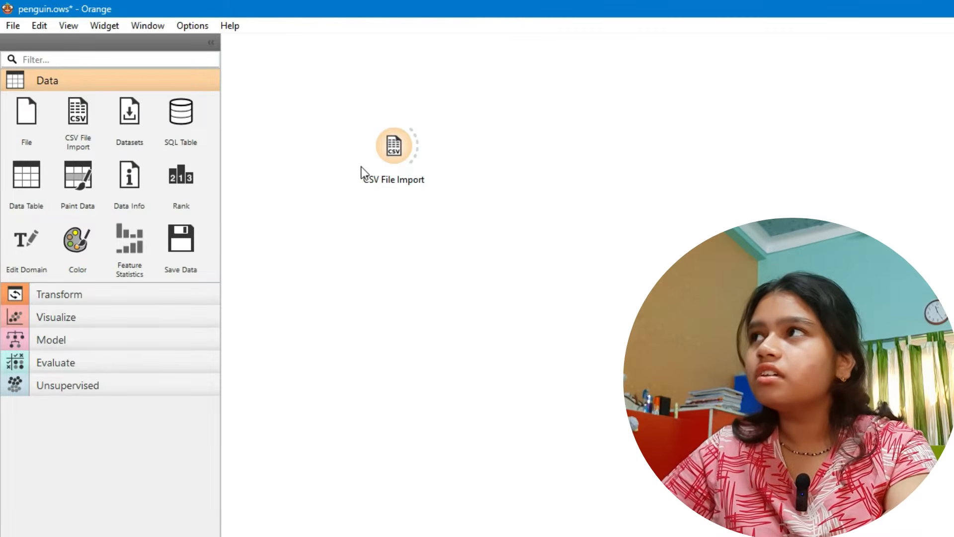
right_click(392, 142)
left_click(433, 174)
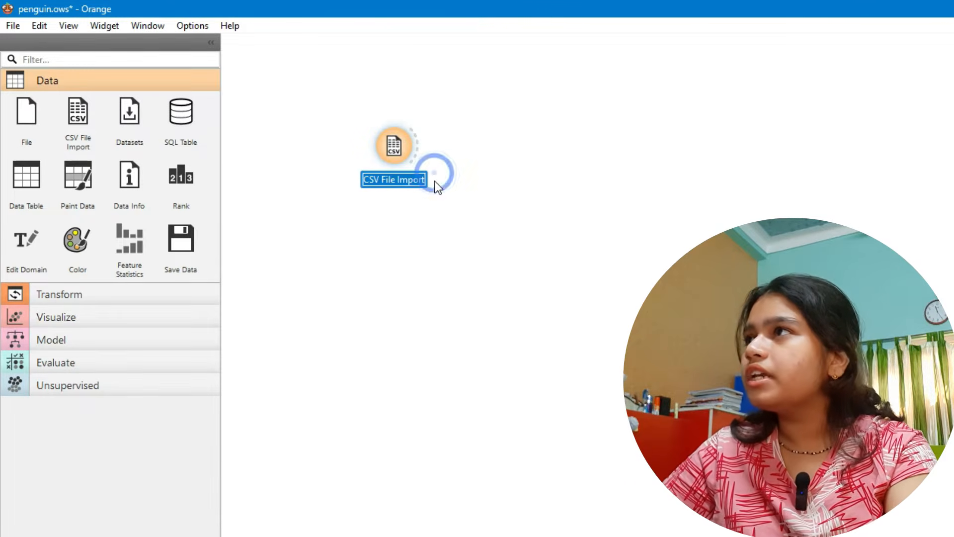
triple_click(387, 179)
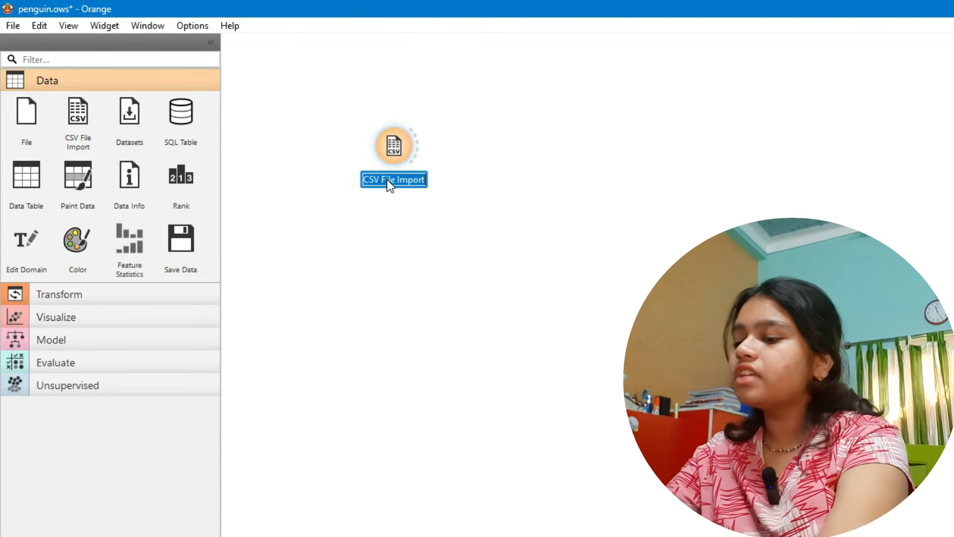
type("Train Data")
key("Return")
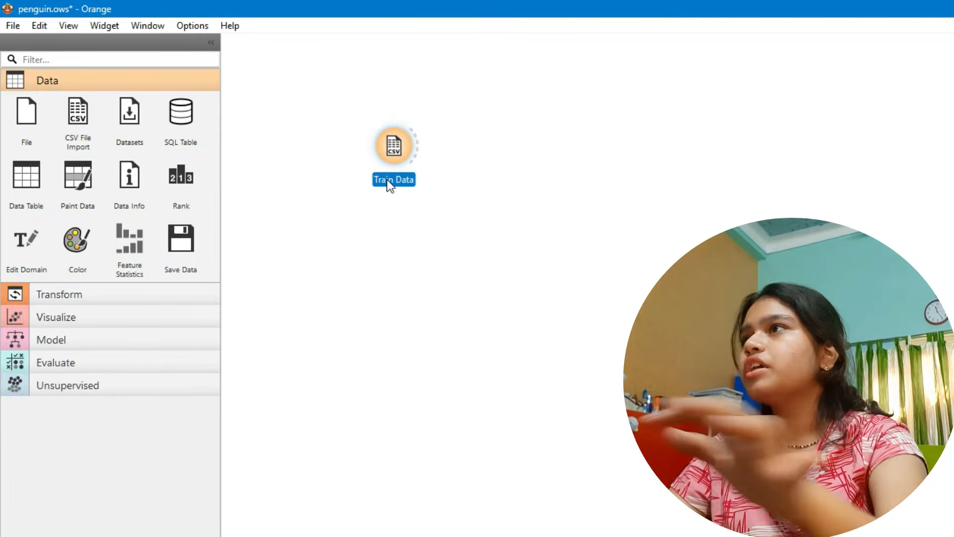
left_click(443, 165)
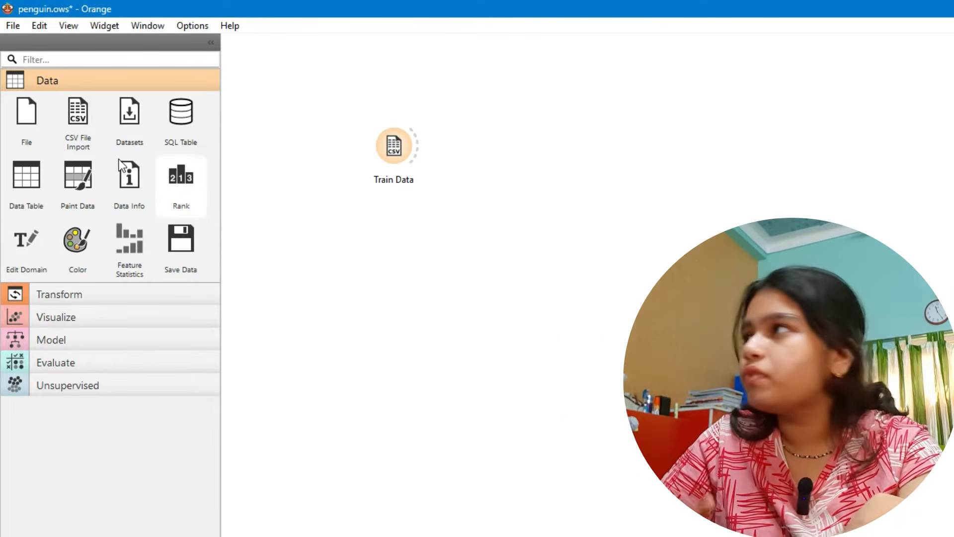
- Add a second CSV File Import widget below Train Data and load penguins_test.csv into it with the default import options
left_click_drag(75, 124, 628, 297)
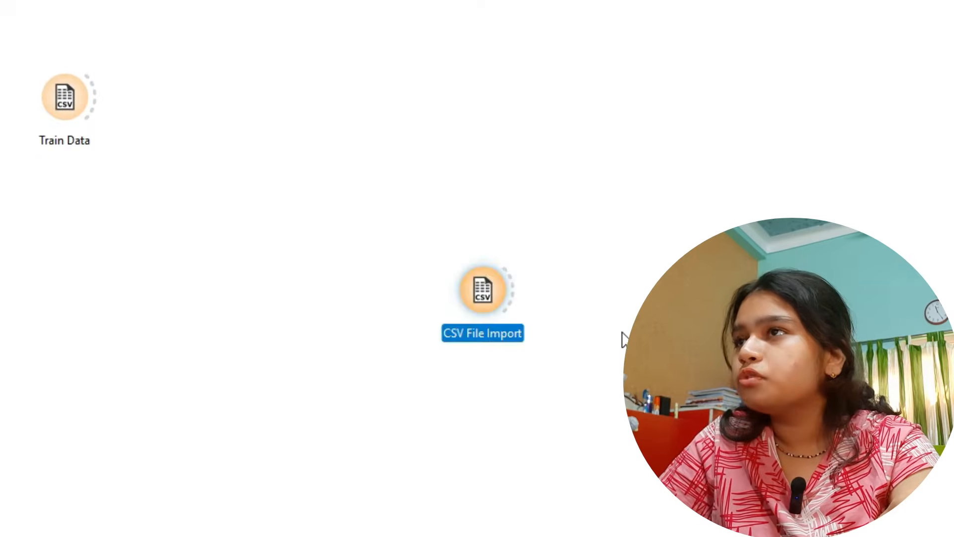
left_click(618, 330)
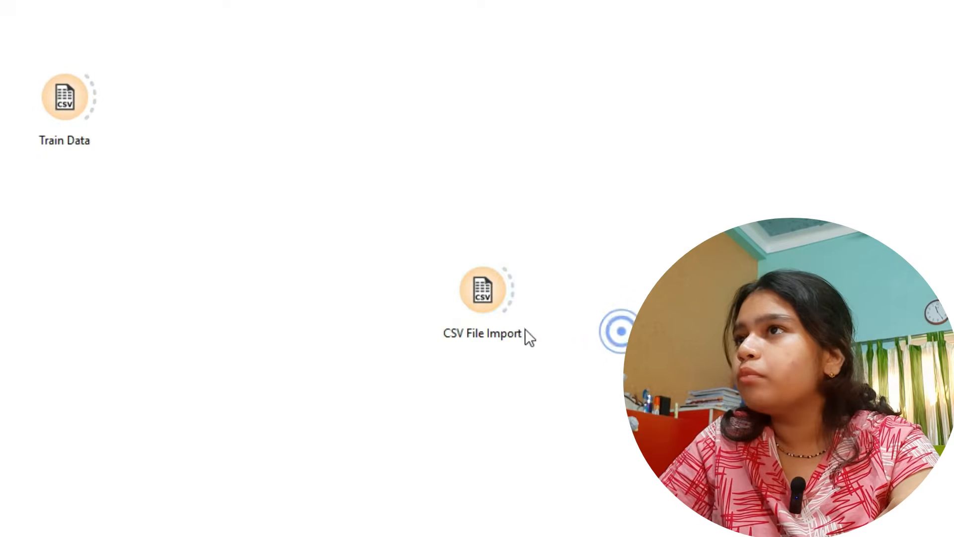
double_click(491, 292)
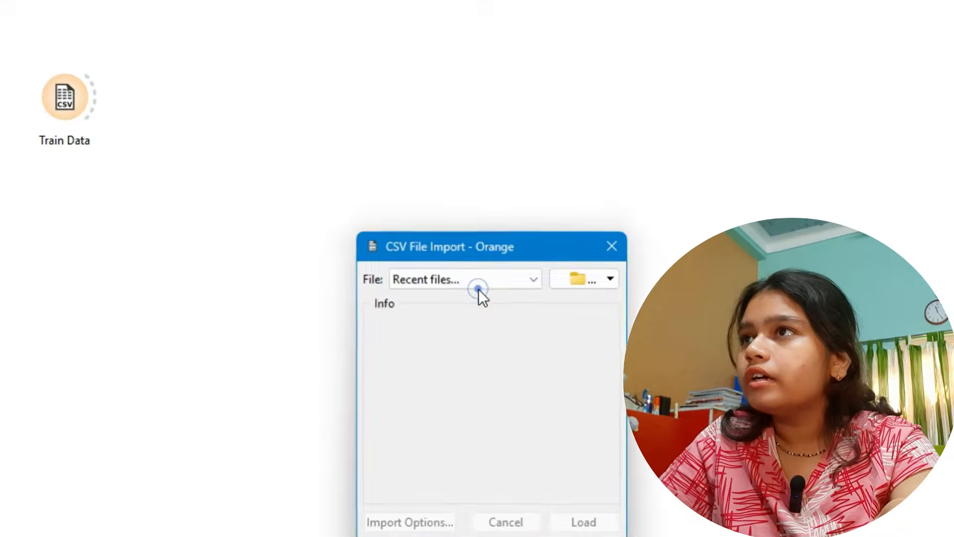
left_click(469, 96)
left_click(482, 124)
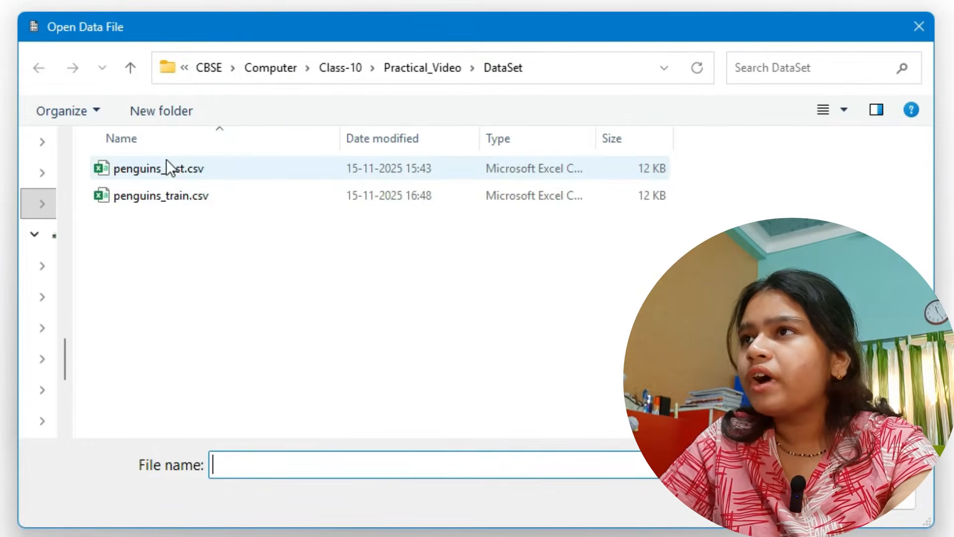
left_click(177, 169)
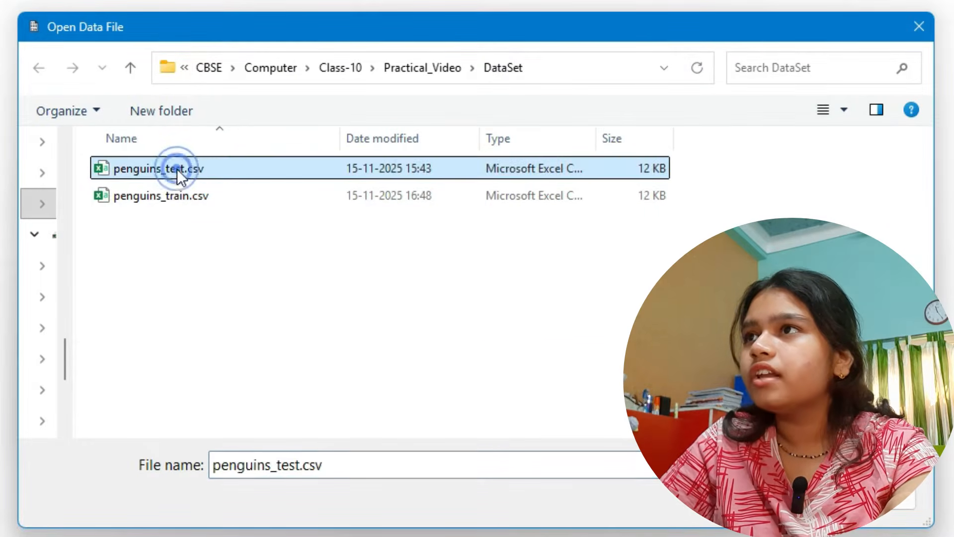
double_click(238, 167)
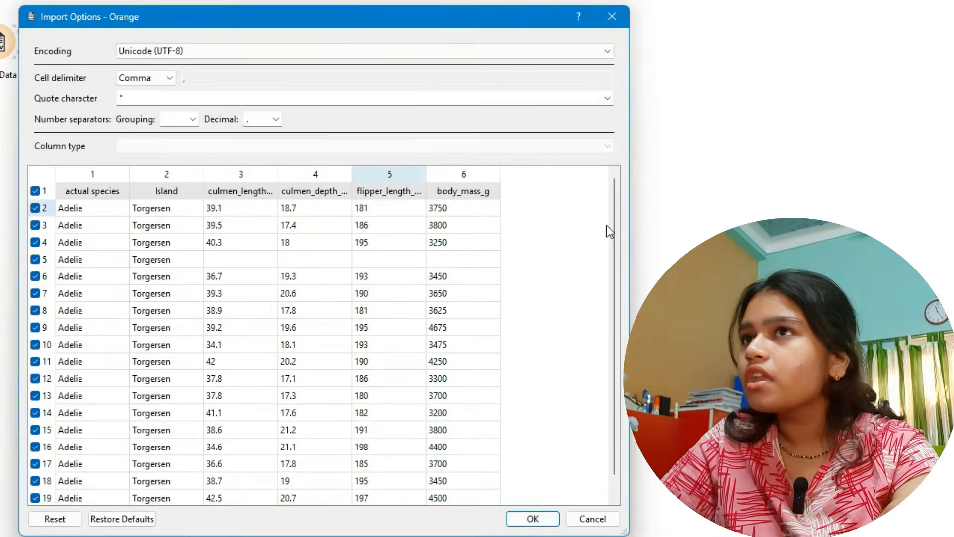
left_click(532, 518)
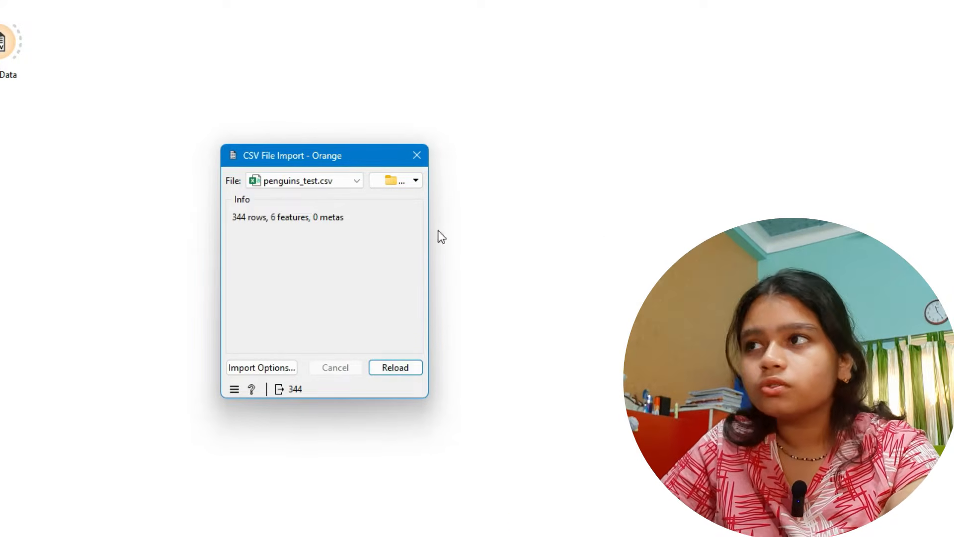
left_click(414, 153)
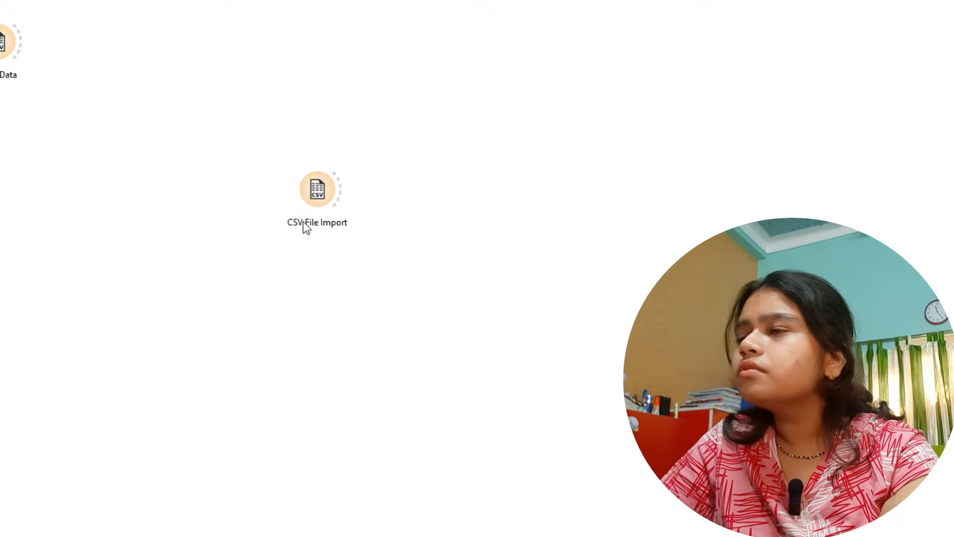
- Rename the second CSV File Import widget as Test Data
right_click(439, 242)
left_click(494, 277)
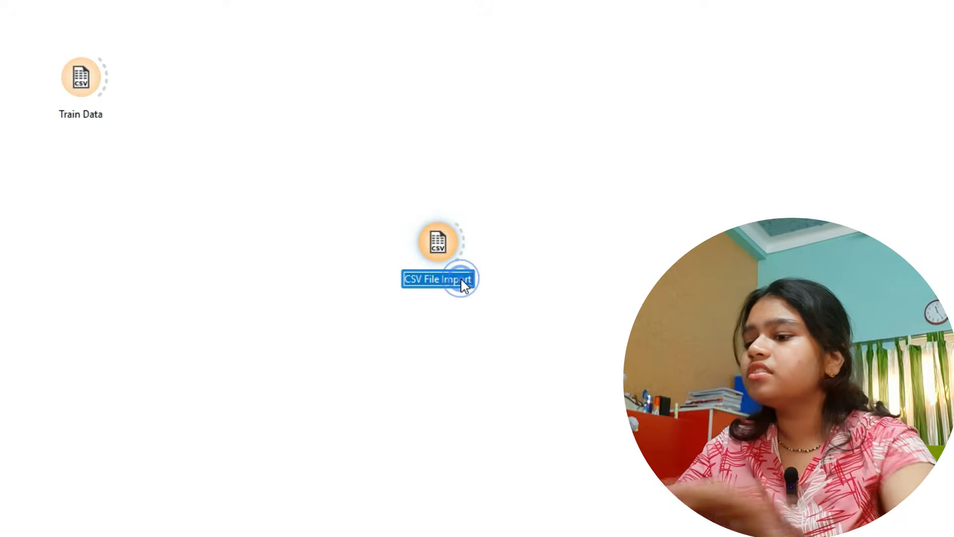
type("Test Data")
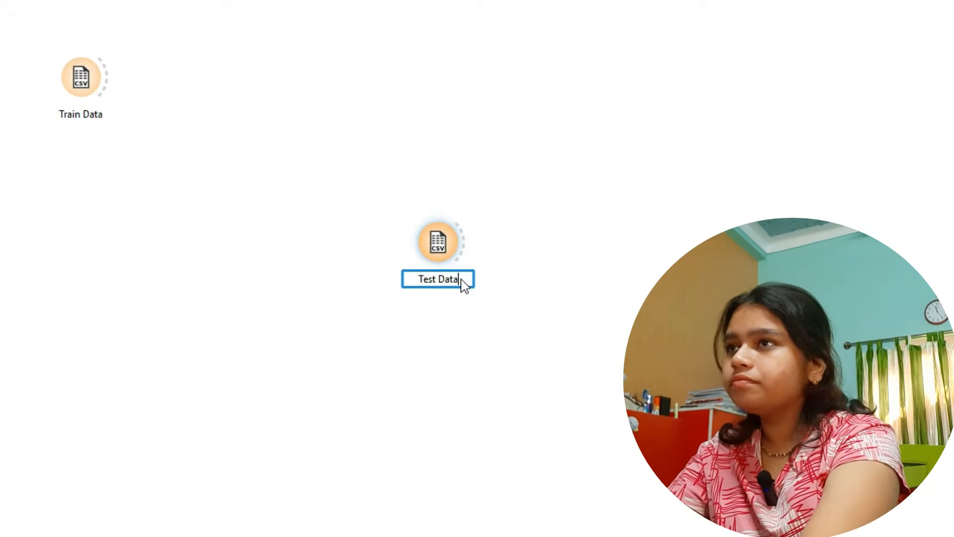
key("Return")
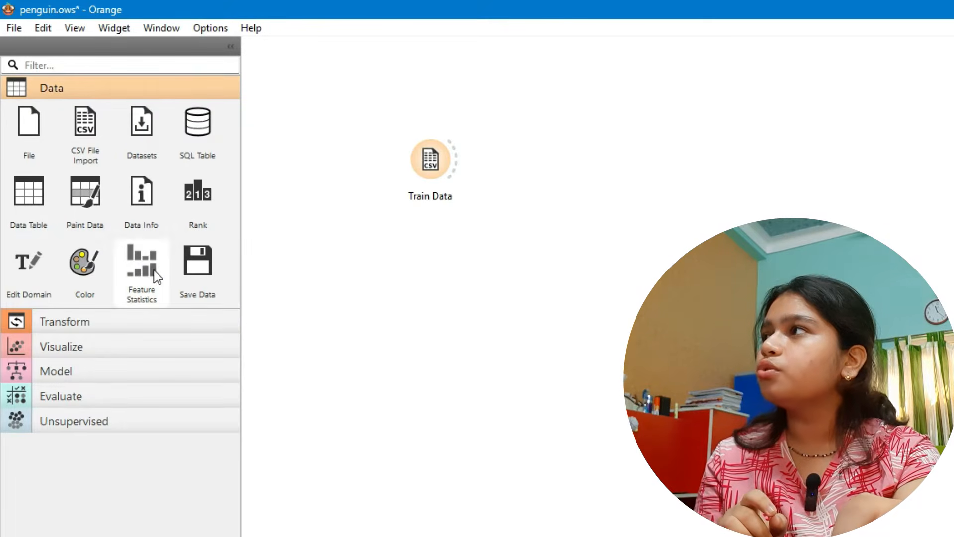
- Add a Feature Statistics widget beside Train Data and link Train Data's output to its input
left_click_drag(139, 271, 622, 228)
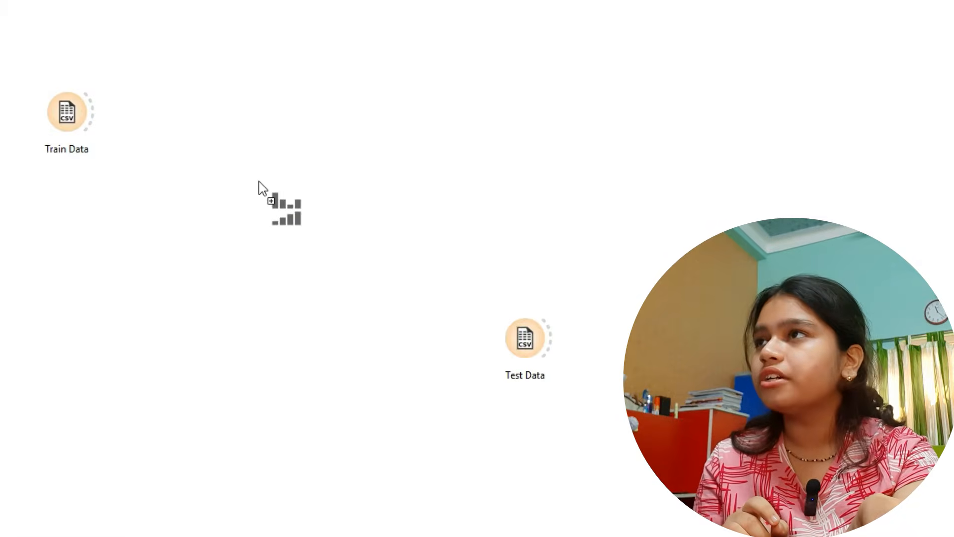
left_click_drag(258, 181, 259, 181)
left_click(310, 256)
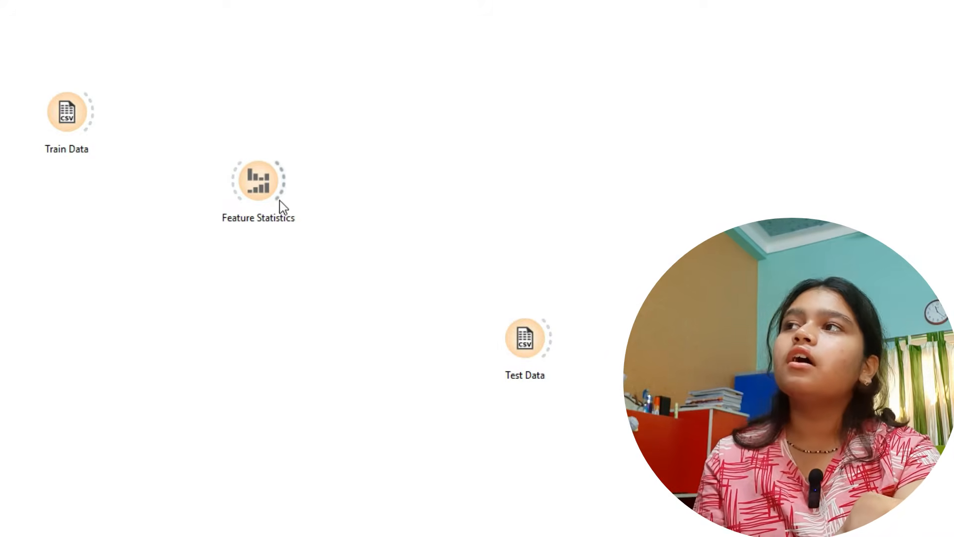
left_click_drag(100, 110, 225, 186)
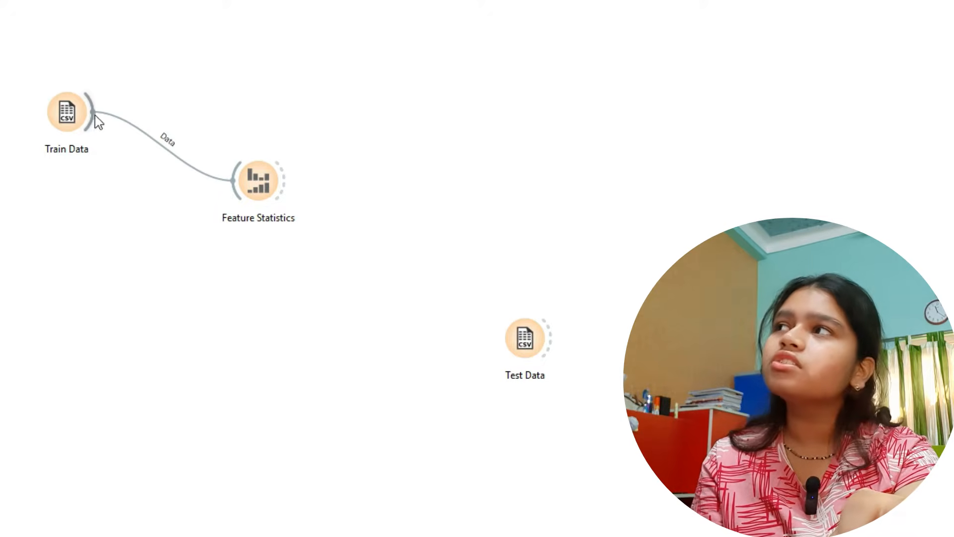
left_click_drag(250, 191, 242, 151)
- Open Feature Statistics and go through every feature from culmen length to island, examining its type, distribution and missing values
double_click(243, 149)
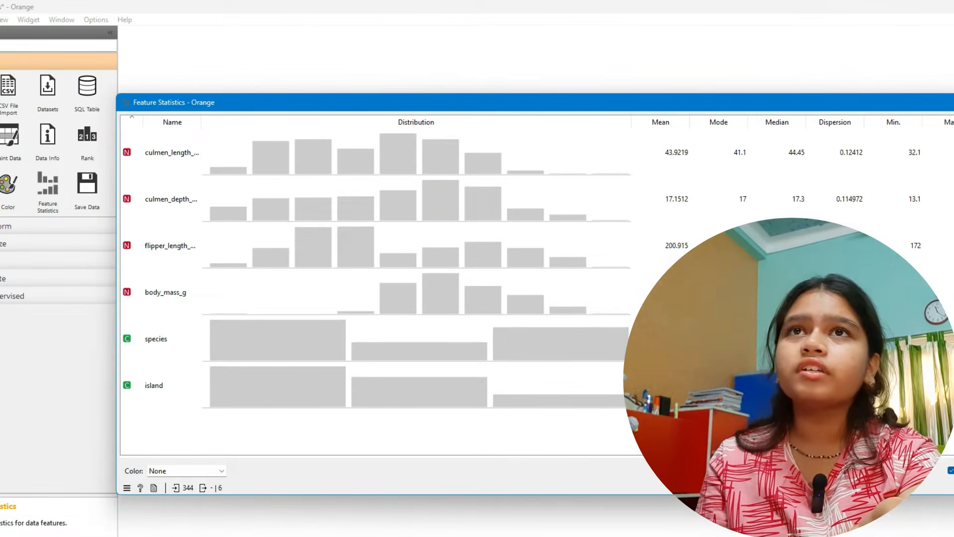
left_click_drag(953, 185, 940, 184)
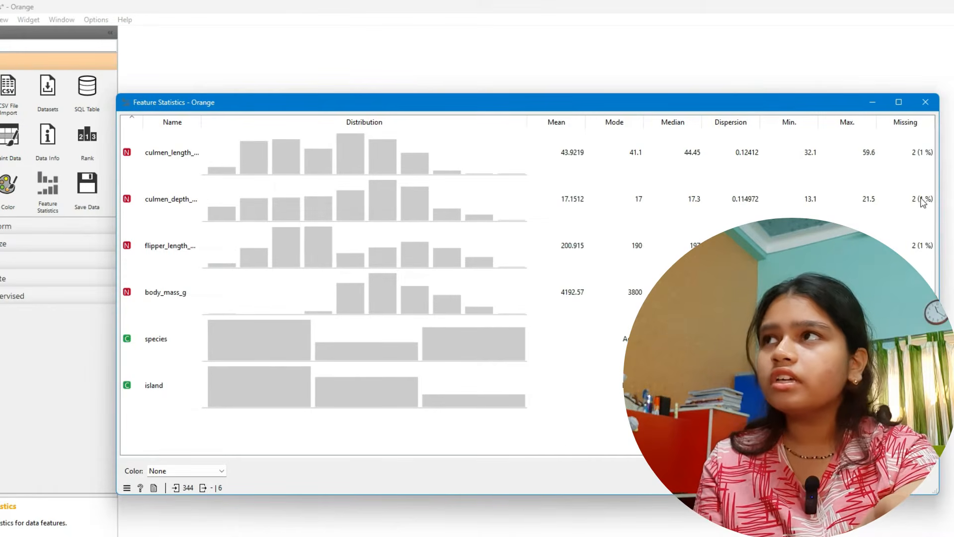
left_click(191, 157)
left_click(187, 203)
left_click(188, 235)
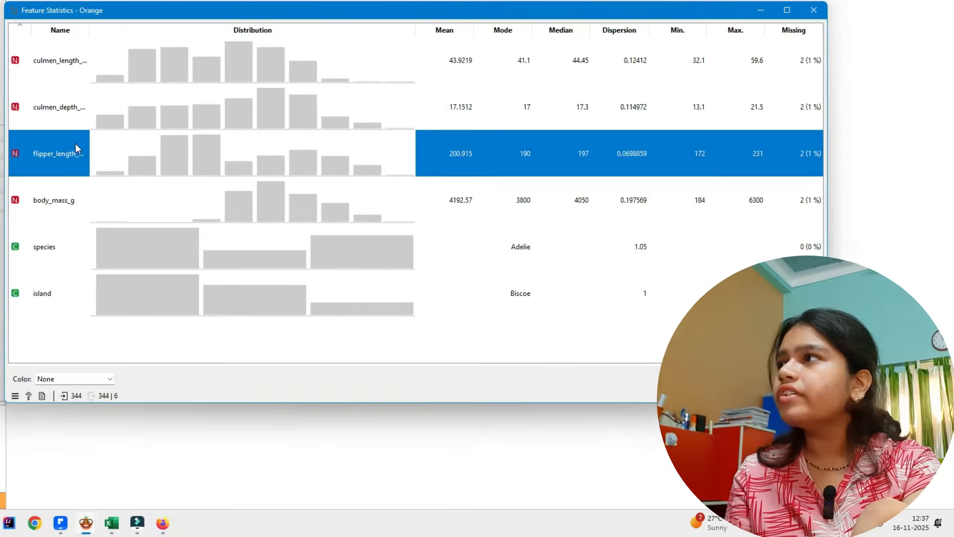
left_click(188, 279)
left_click(79, 262)
left_click(74, 299)
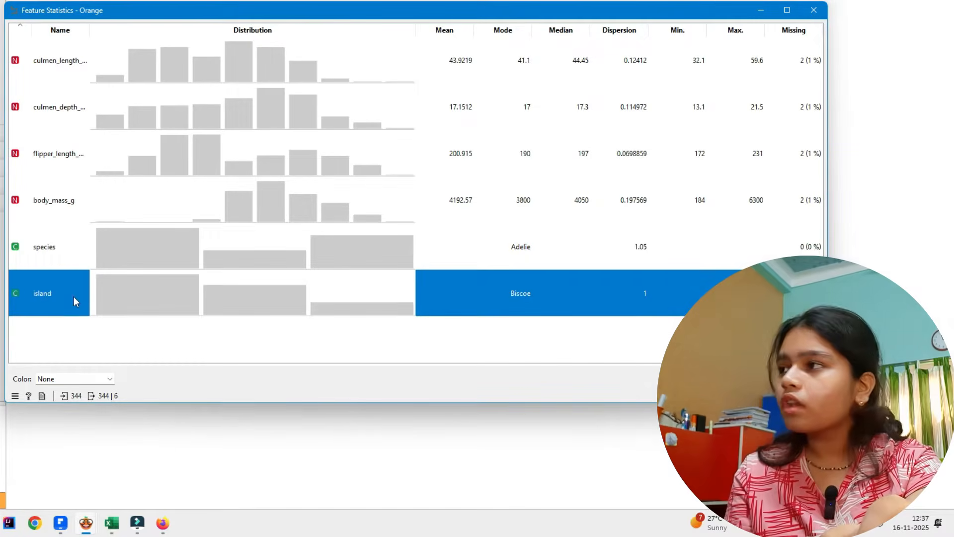
left_click(99, 59)
left_click(91, 112)
left_click(85, 162)
left_click(81, 199)
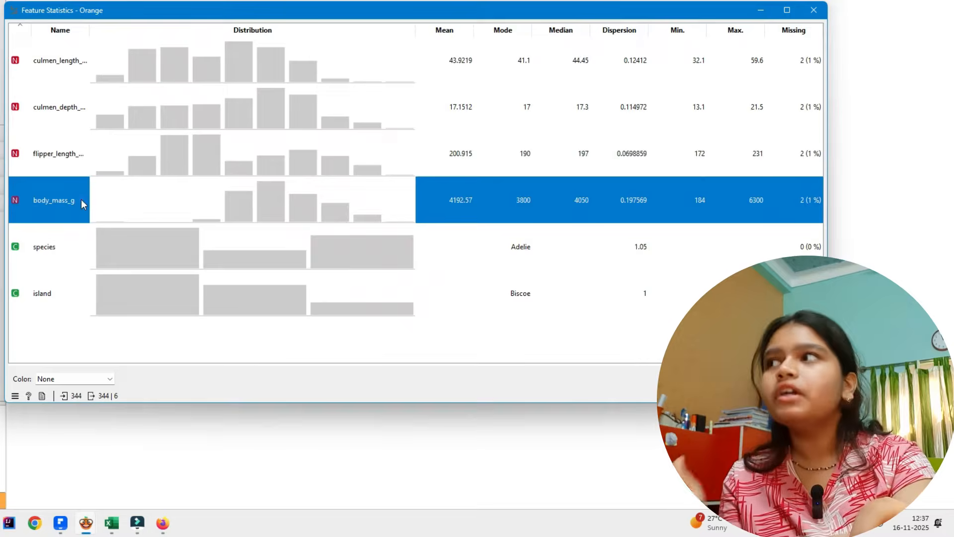
left_click(80, 250)
left_click(79, 294)
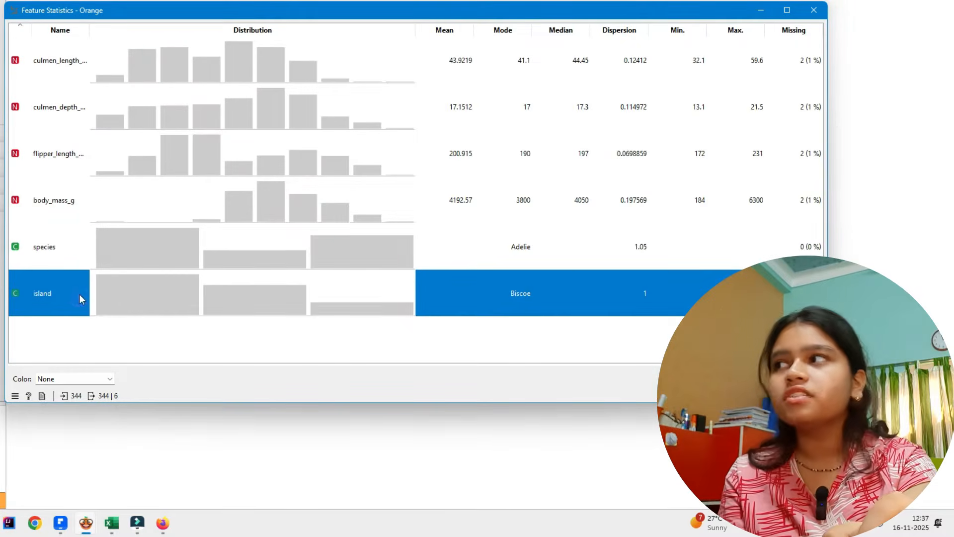
left_click(81, 256)
left_click(193, 349)
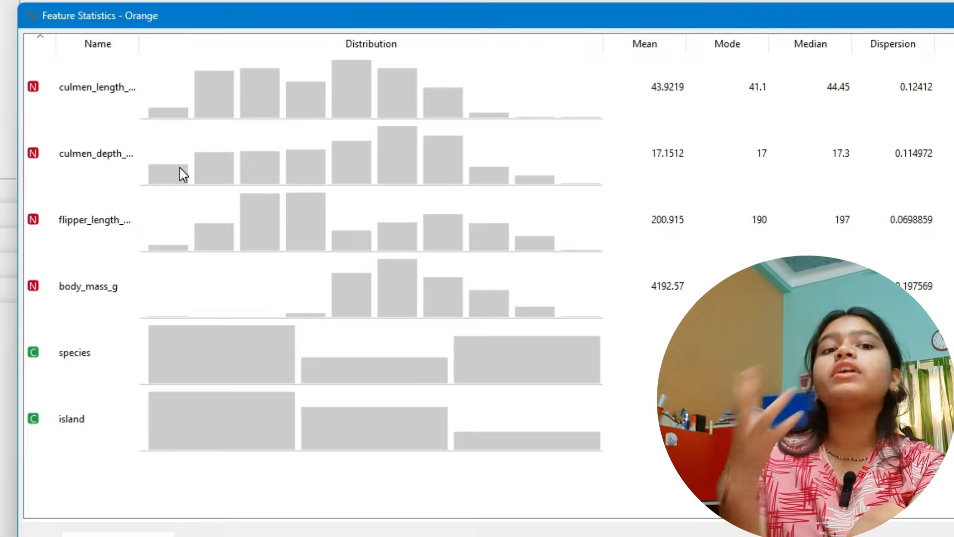
- Switch to penguins_train.csv in Excel and compare the four numeric measurement columns with the text columns species and island
key("alt+Tab")
key("alt+Tab")
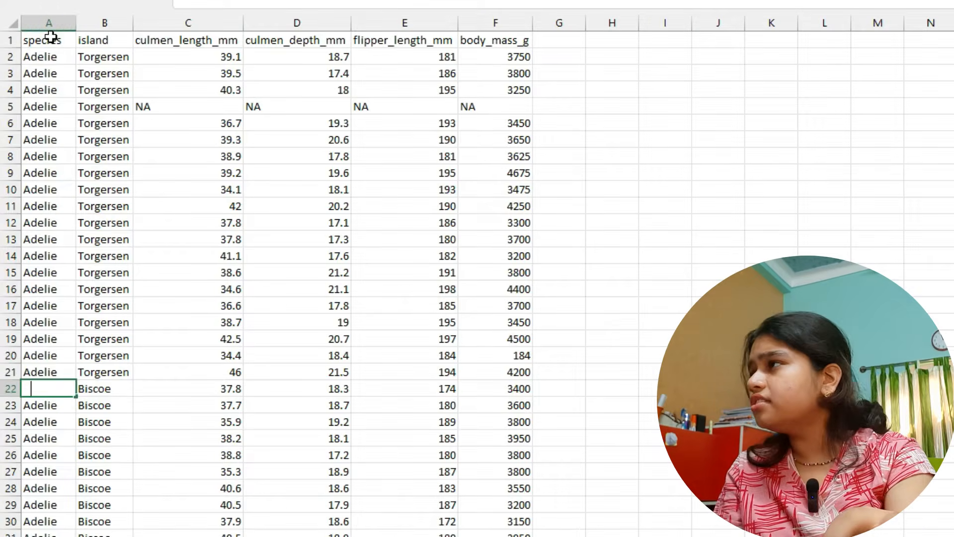
left_click(48, 40)
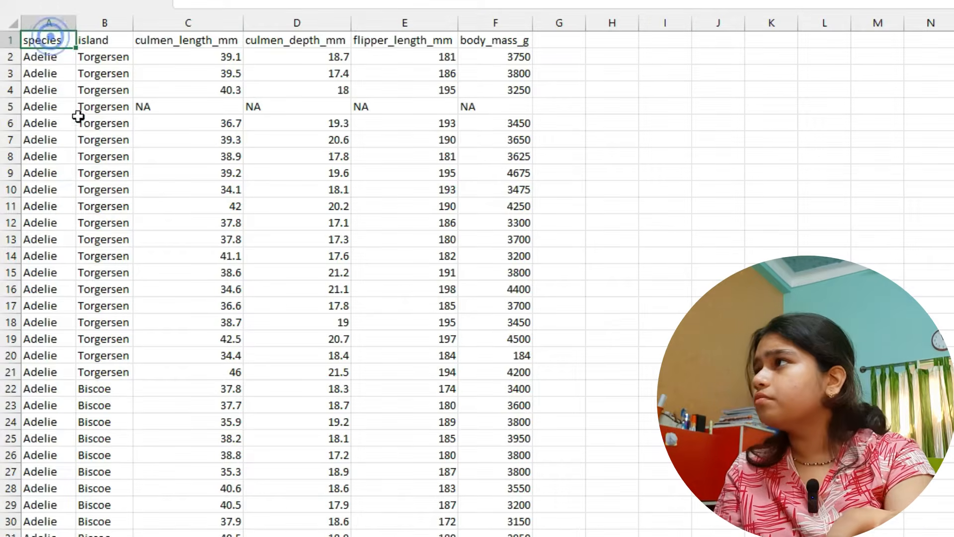
left_click(30, 73)
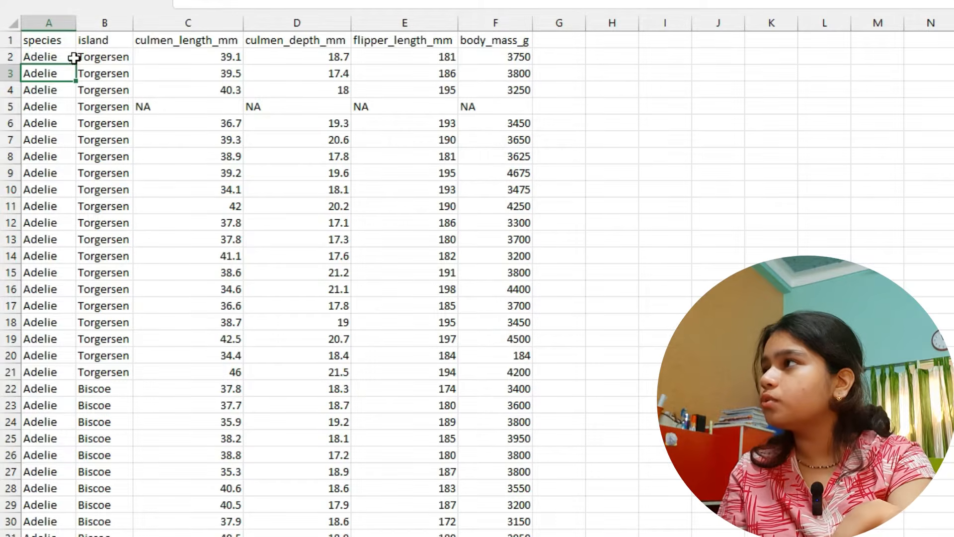
left_click_drag(196, 42, 497, 534)
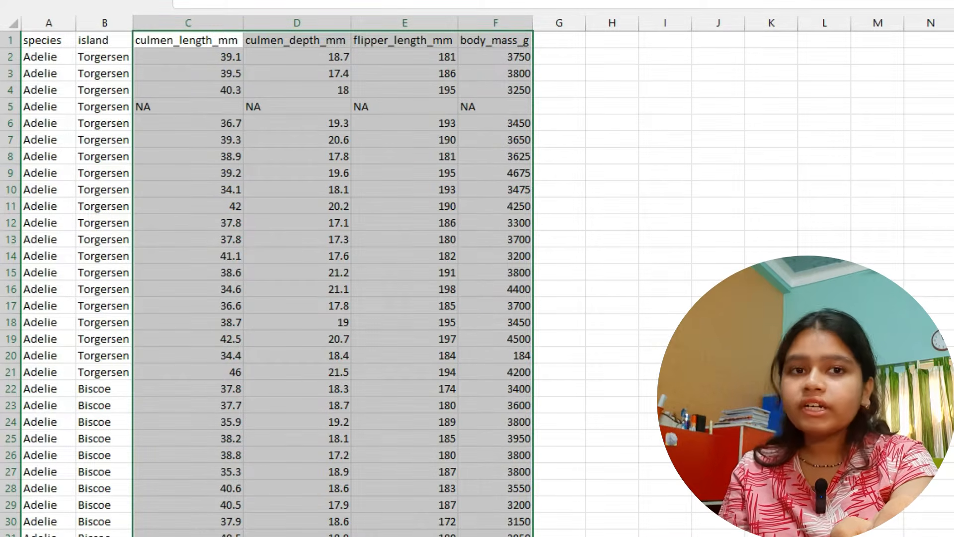
left_click(277, 185)
left_click(34, 56)
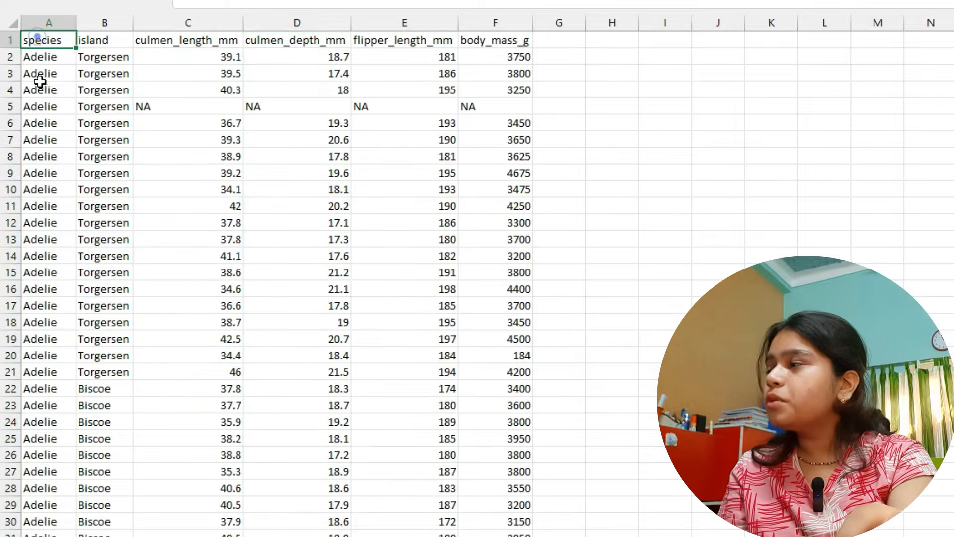
left_click_drag(45, 71, 30, 497)
left_click_drag(113, 50, 128, 454)
left_click(156, 317)
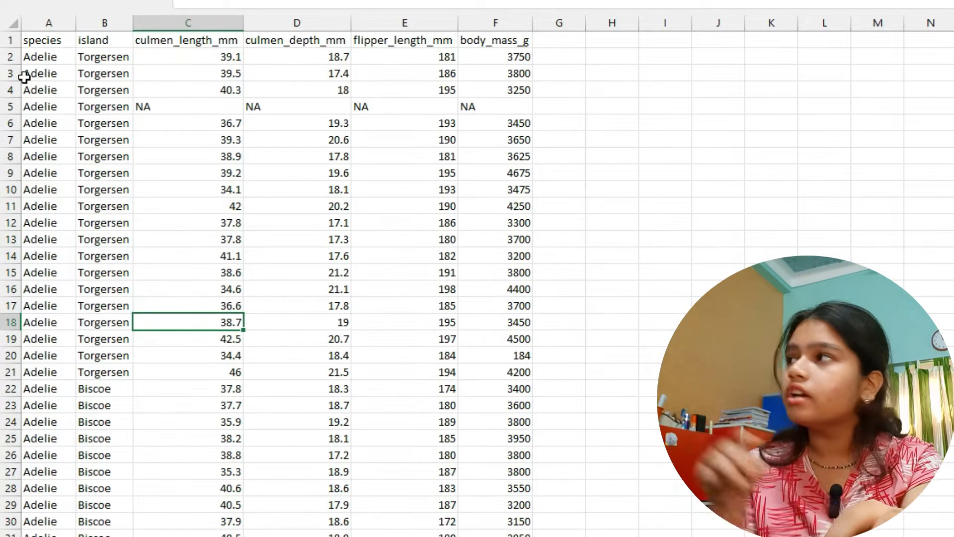
- Examine the category values in the species column and then in the island column
left_click(48, 35)
left_click(50, 69)
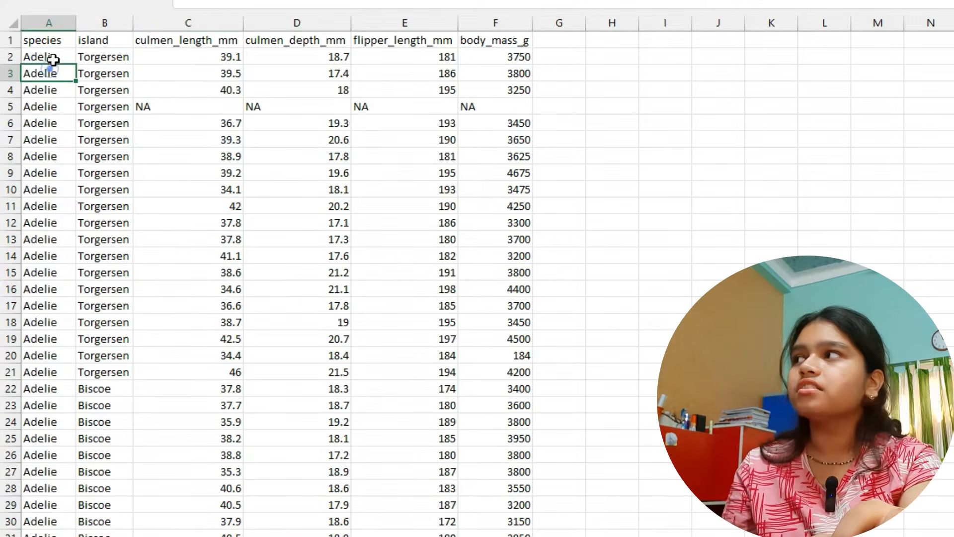
left_click(53, 60)
left_click(70, 342)
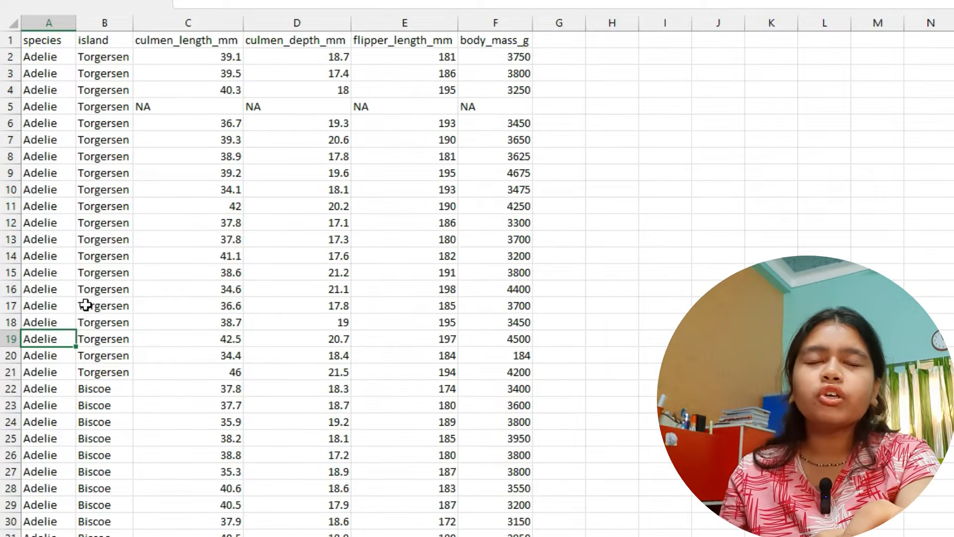
left_click(105, 38)
left_click(103, 58)
left_click(107, 423)
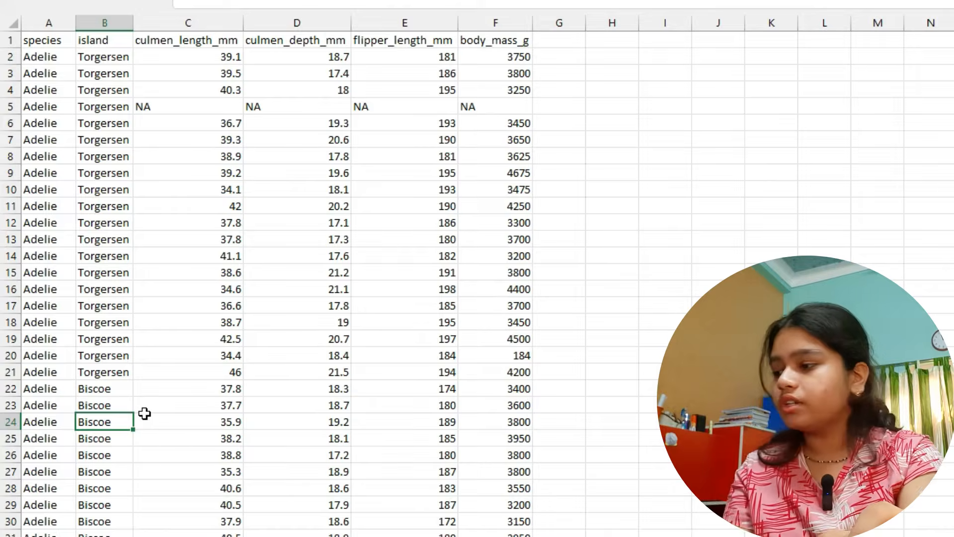
- Return to Feature Statistics in Orange and check the missing values of the species and island features
key("alt+Tab")
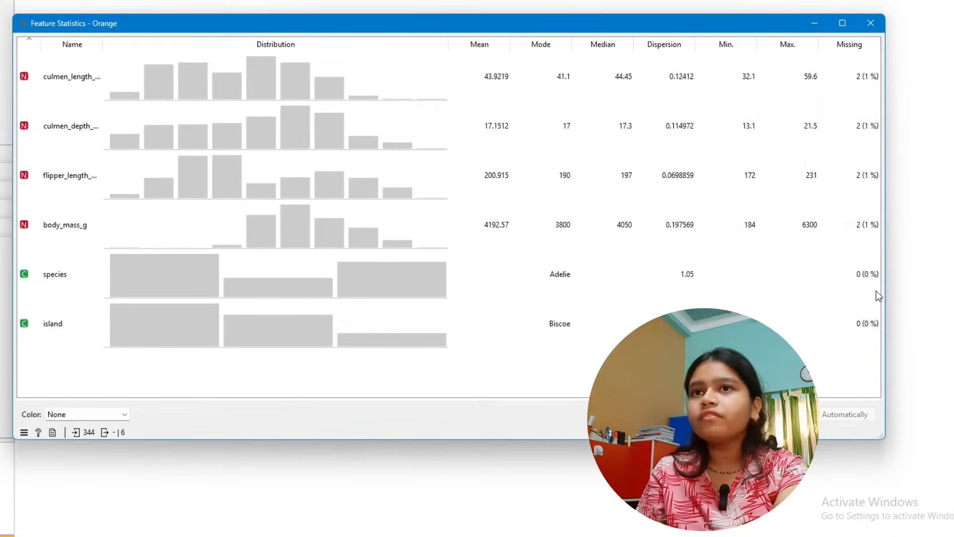
left_click(869, 335)
left_click(813, 365)
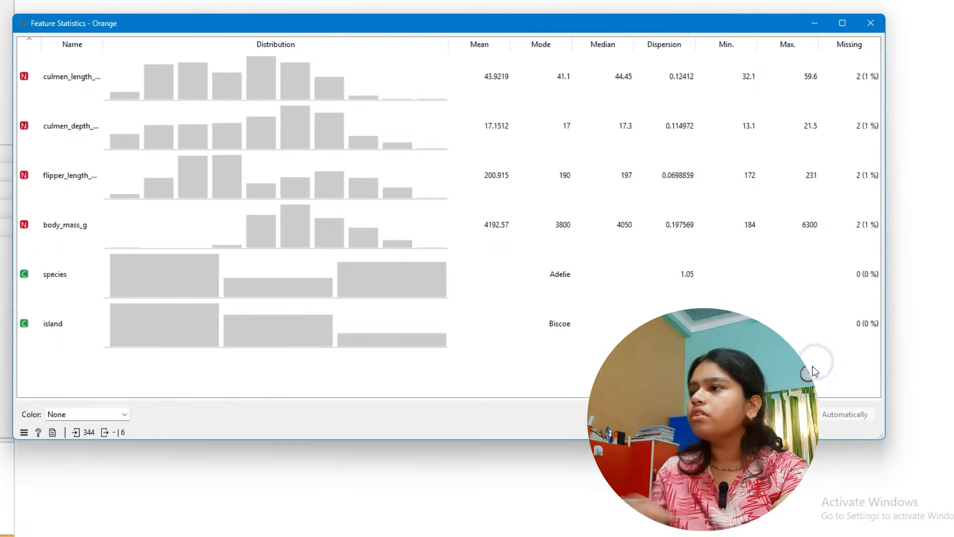
- Switch back to penguins_train.csv in Excel and examine the NA entries of row 5 in the four measurement columns
key("alt+Tab")
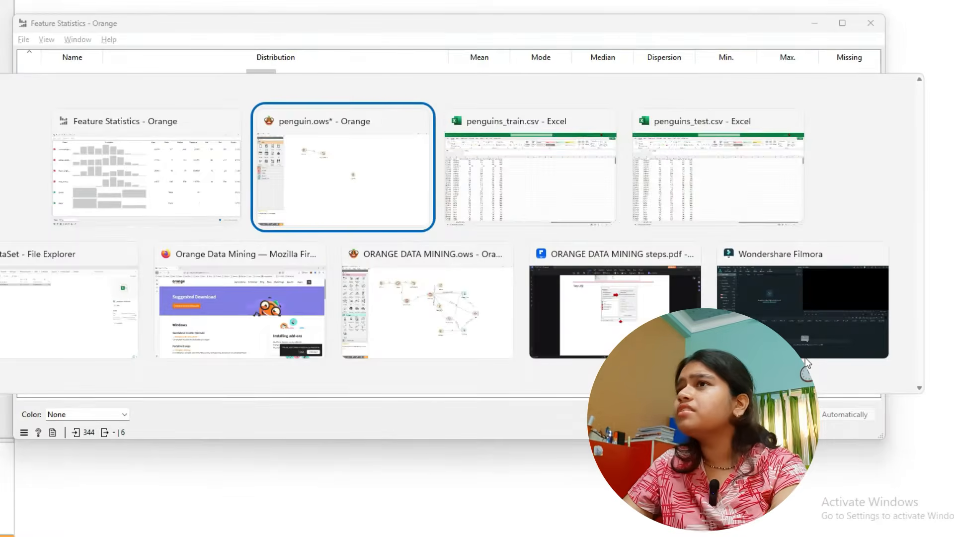
key("alt+Tab")
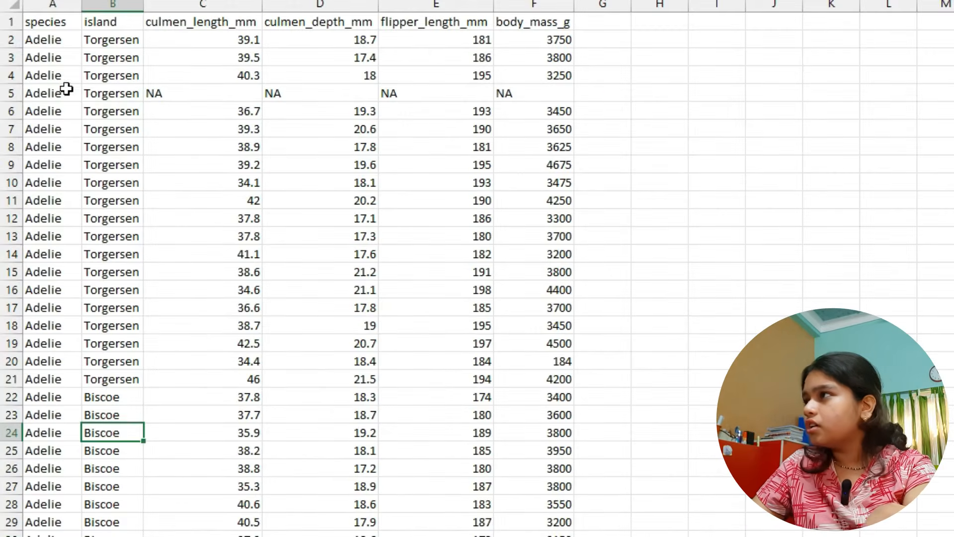
left_click(171, 98)
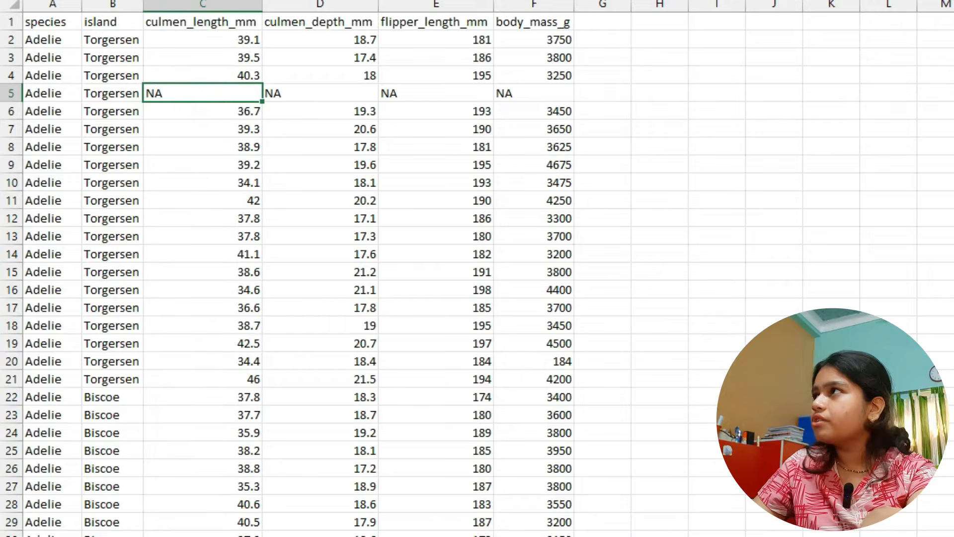
left_click(206, 92)
left_click(230, 19)
left_click(168, 98)
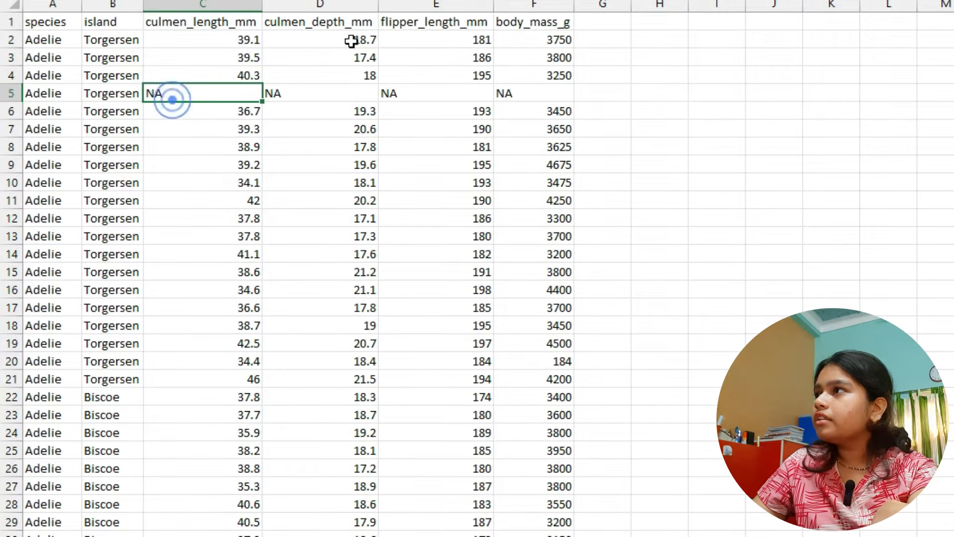
left_click(348, 25)
left_click(340, 75)
left_click(420, 26)
left_click(432, 92)
left_click(535, 21)
left_click(536, 94)
left_click_drag(184, 92, 512, 99)
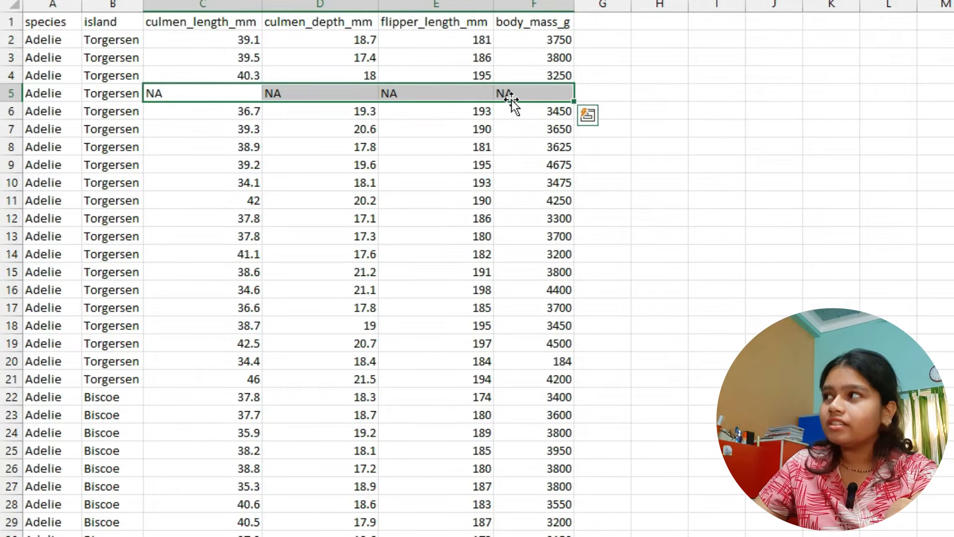
- Return to Feature Statistics in Orange and check the missing values of the four numeric features
key("alt+Tab")
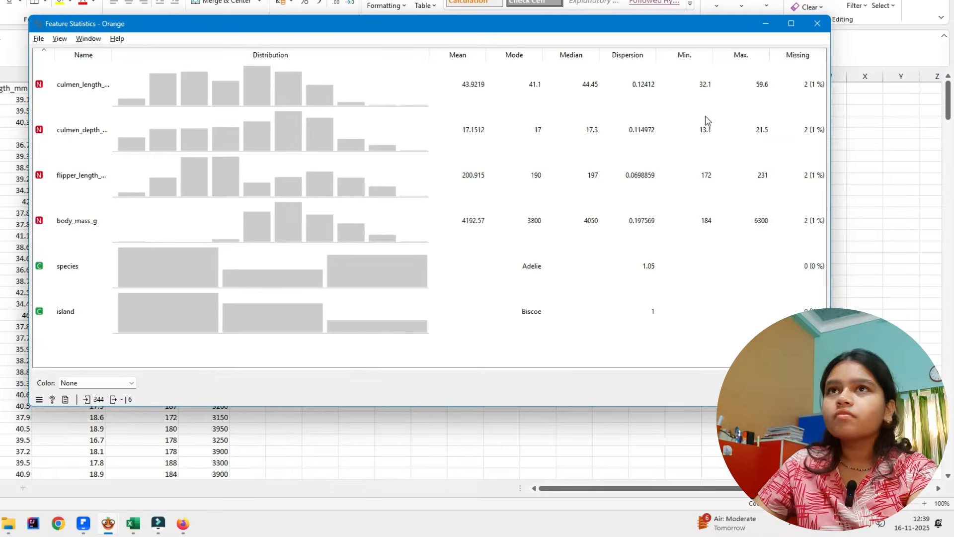
left_click(90, 95)
left_click(89, 136)
left_click(85, 194)
left_click(90, 224)
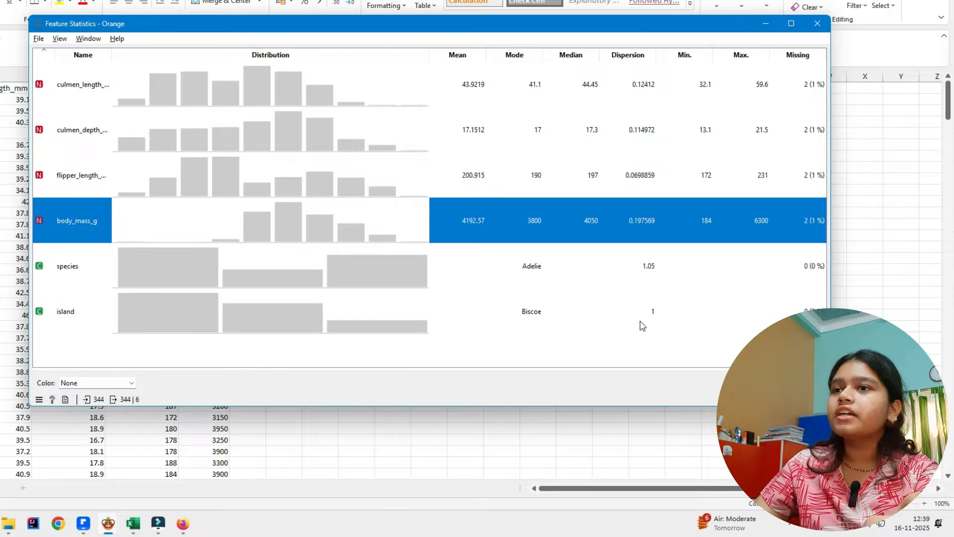
left_click(632, 353)
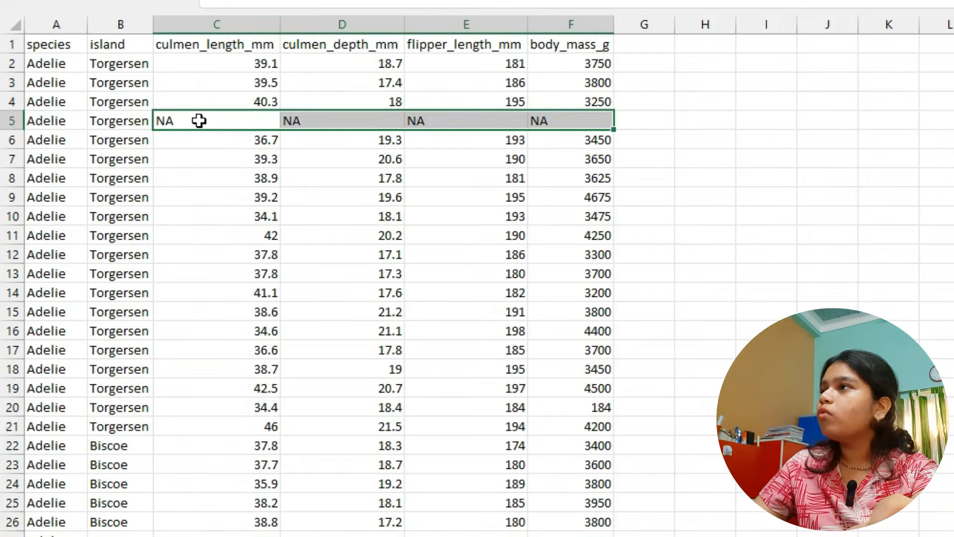
- Switch to penguins_train.csv in Excel and filter the data by the value of the culmen_length_mm header cell
left_click(258, 44)
right_click(241, 44)
mouse_move(394, 374)
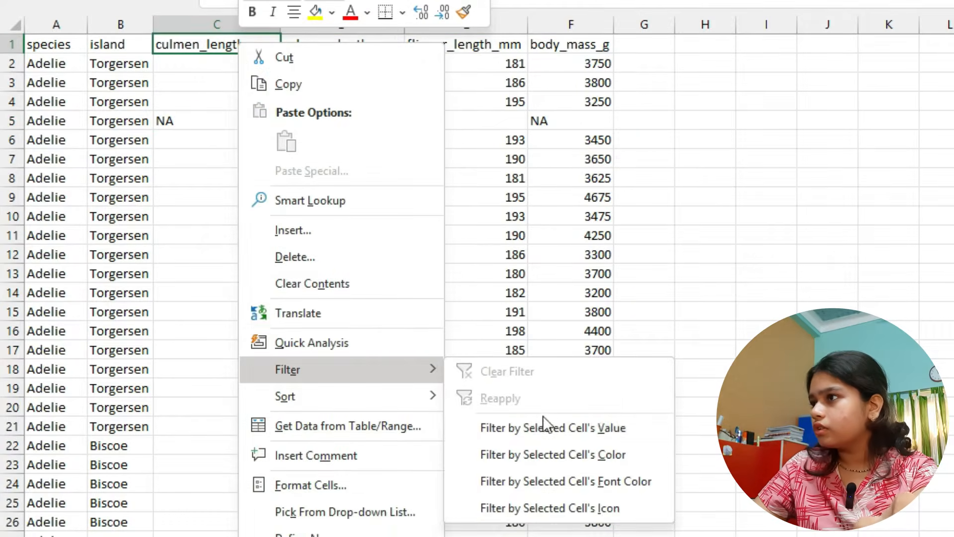
left_click(633, 430)
- Filter the culmen_length_mm column to show only the rows containing NA
left_click(271, 44)
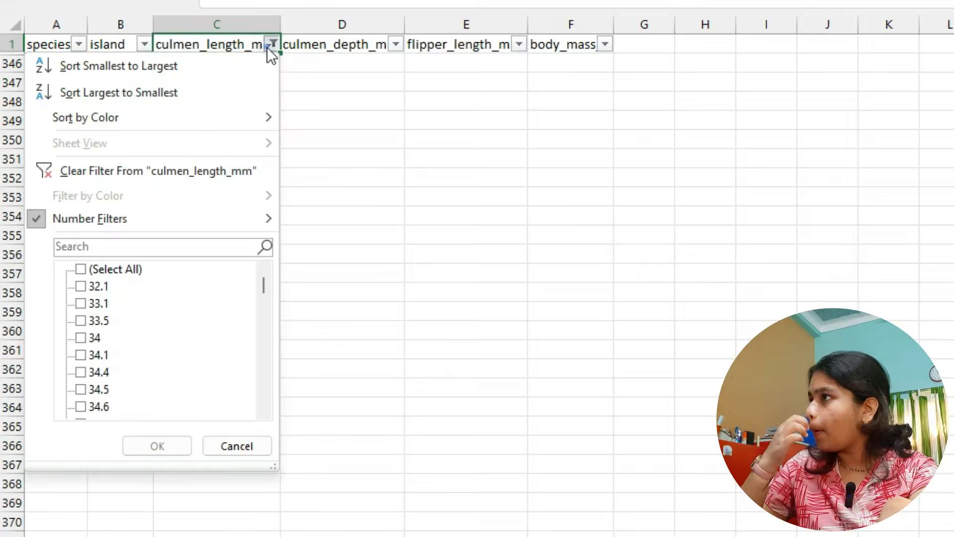
left_click(222, 247)
left_click(447, 169)
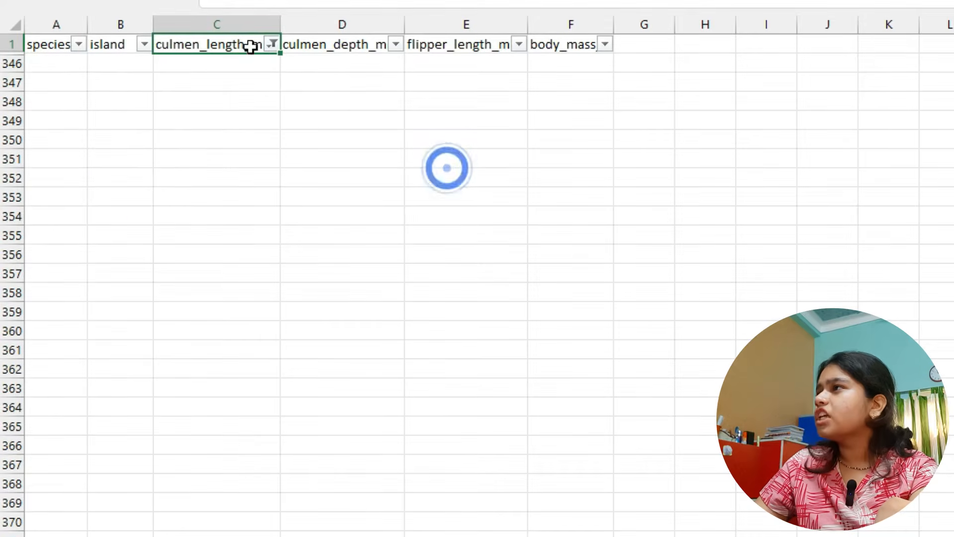
left_click(272, 44)
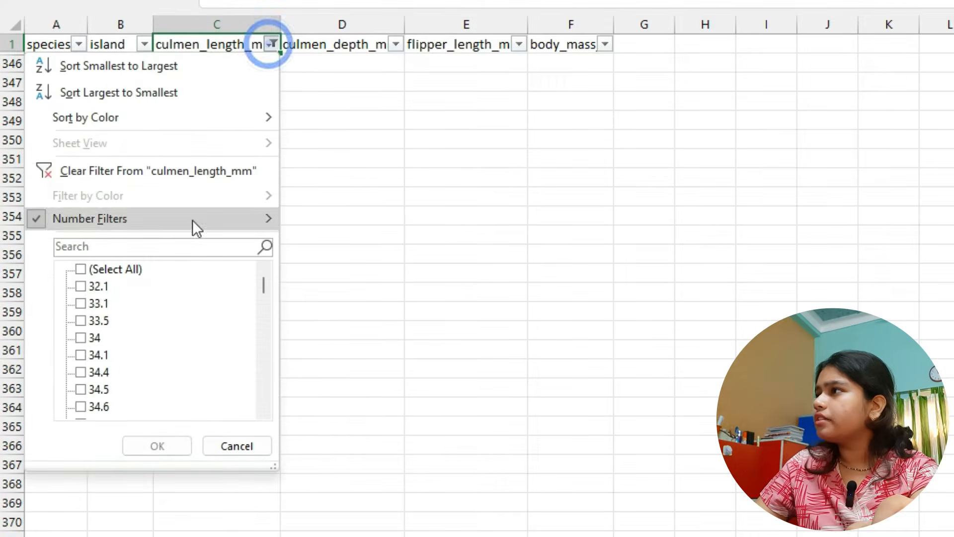
left_click(181, 246)
type("NA")
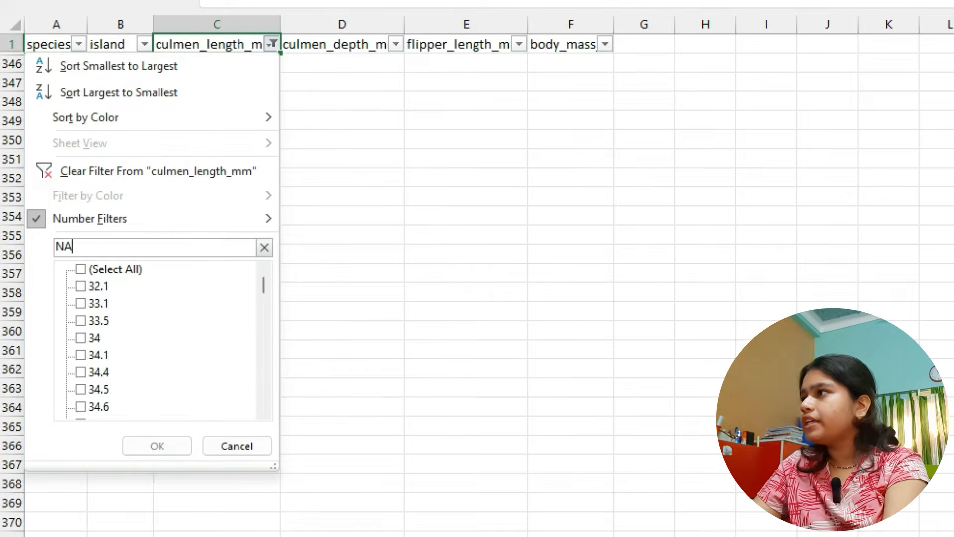
key("Return")
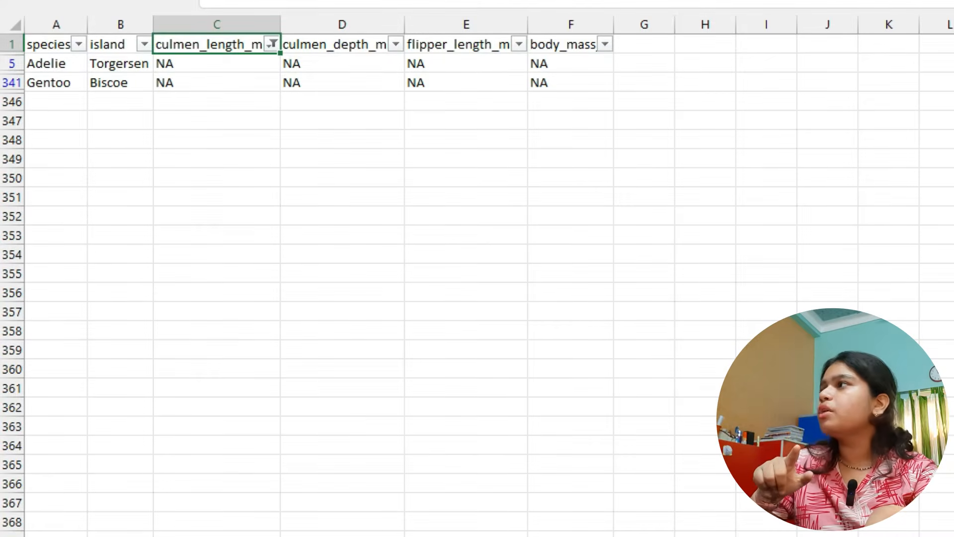
- Examine the NA entries in the four measurement columns of rows 5 and 341, along with their species and island values
left_click_drag(210, 64, 544, 85)
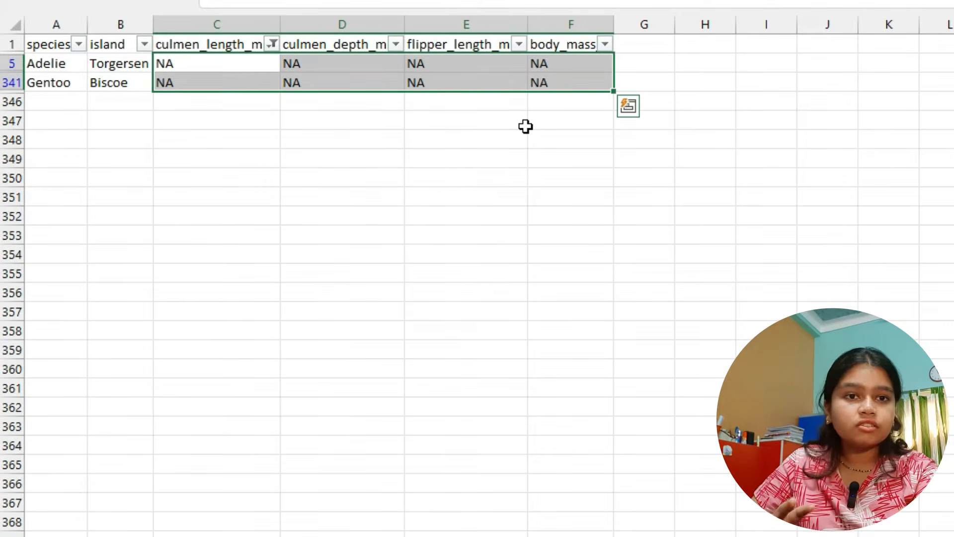
left_click(45, 63)
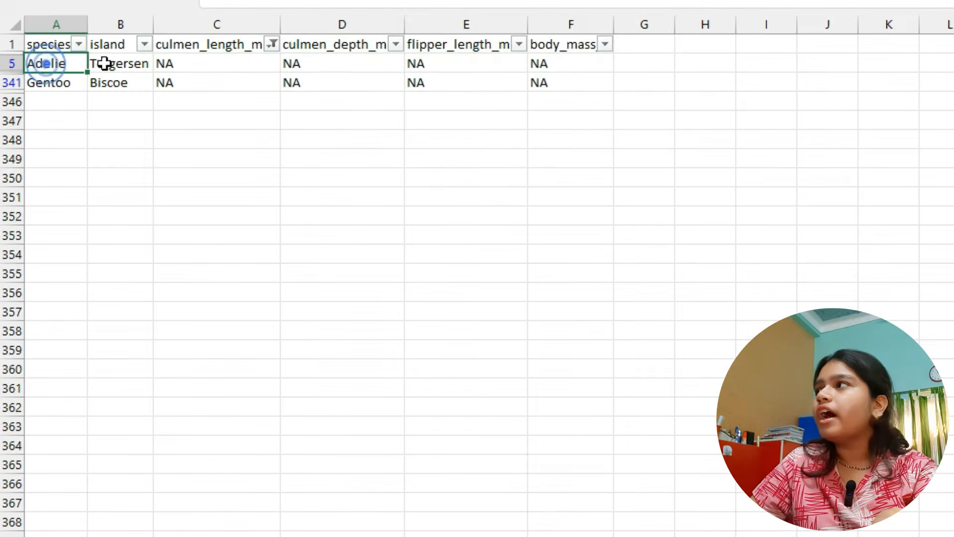
left_click(110, 43)
left_click_drag(55, 60, 92, 86)
left_click(41, 45)
left_click(42, 61)
left_click(99, 64)
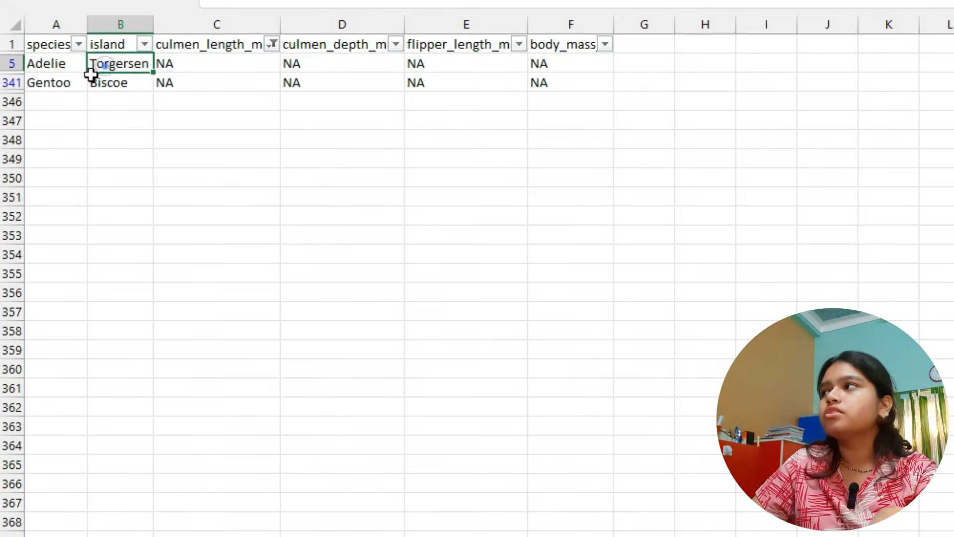
left_click(44, 82)
left_click(103, 94)
- Return to Feature Statistics in Orange and examine the means of the four numeric features and the mode of culmen length
key("super+Tab")
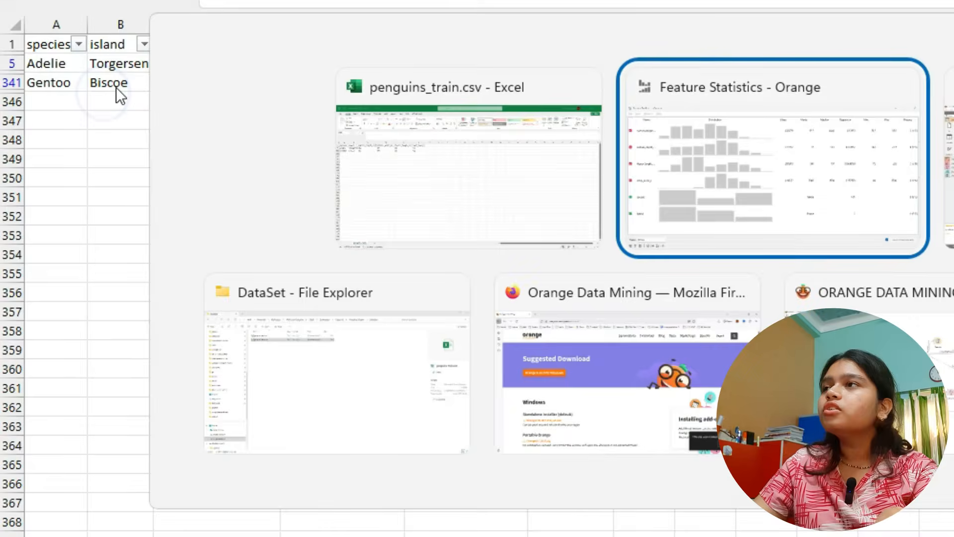
left_click(923, 111)
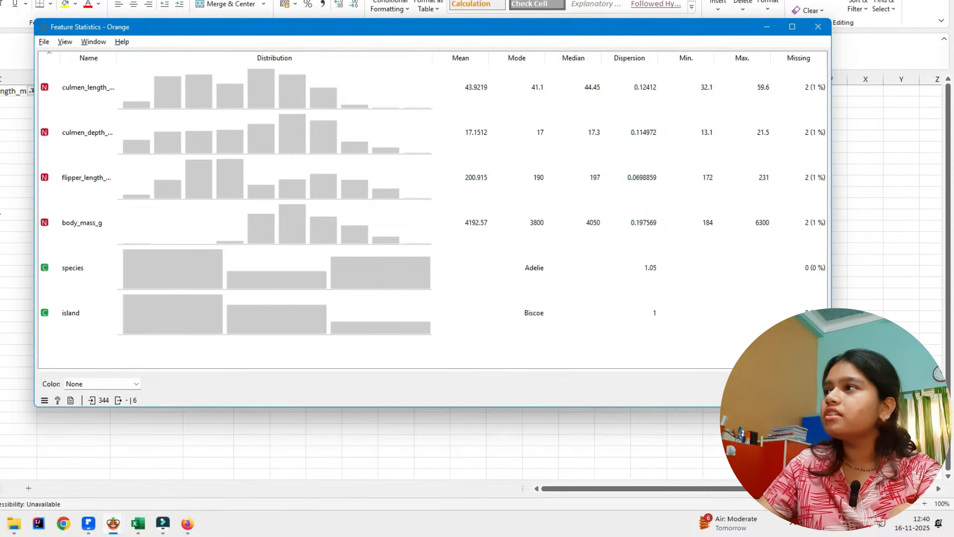
left_click_drag(33, 213, 303, 213)
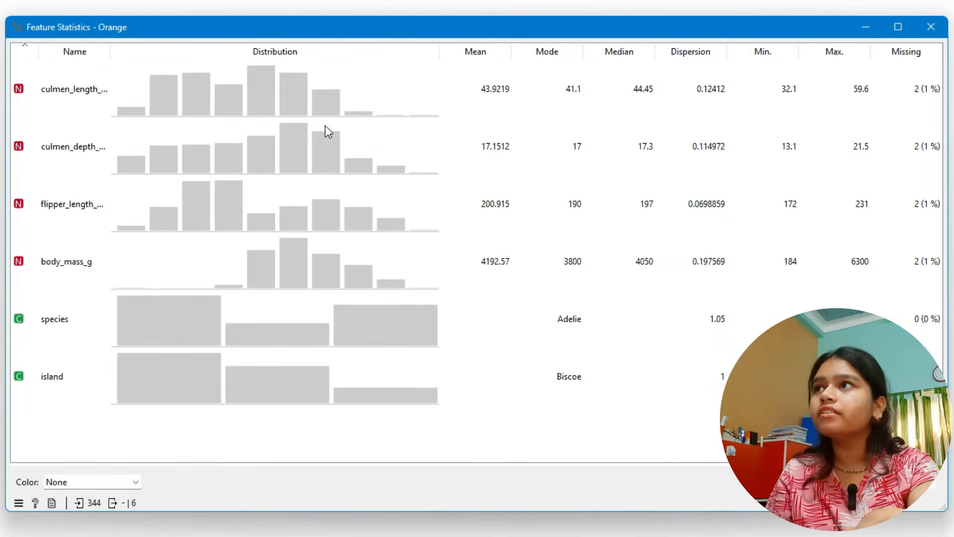
left_click(323, 77)
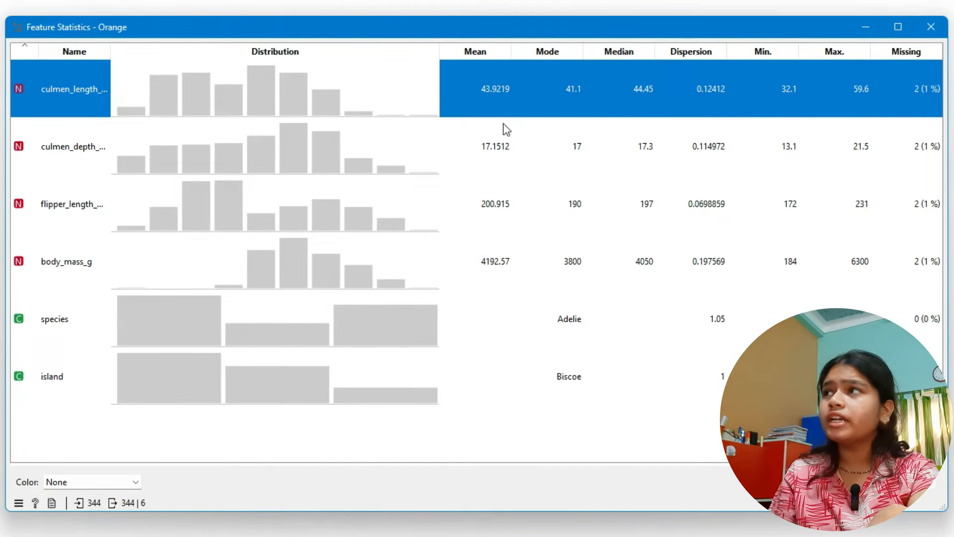
left_click(492, 148)
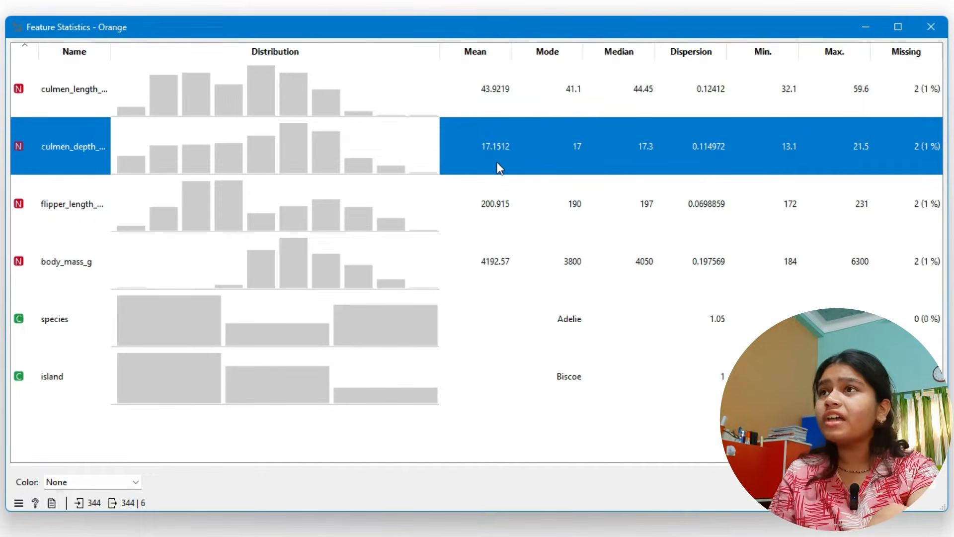
left_click(470, 210)
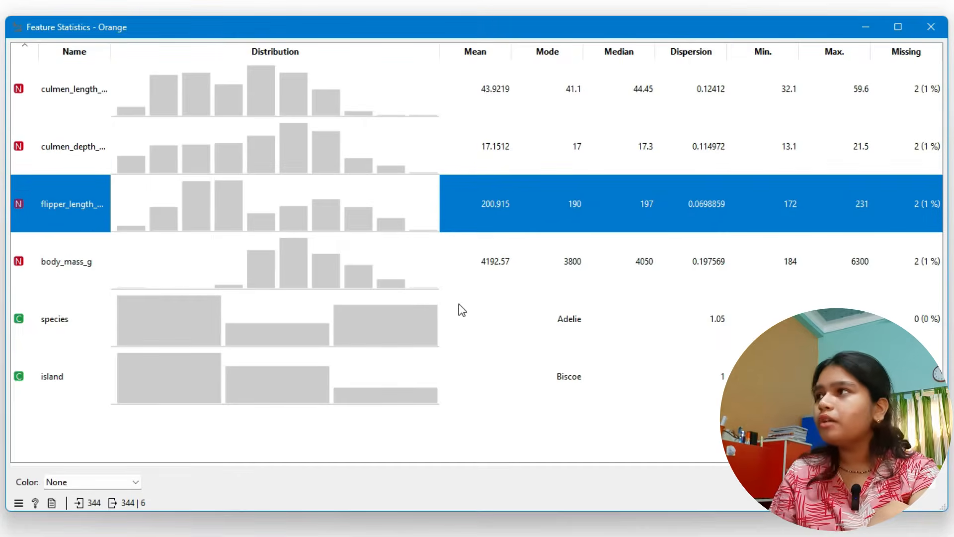
left_click(437, 284)
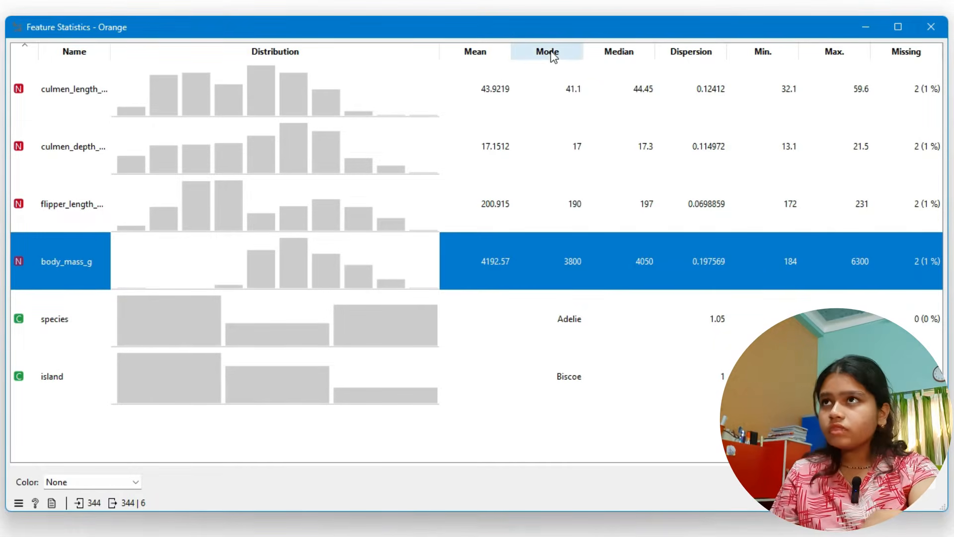
left_click(567, 88)
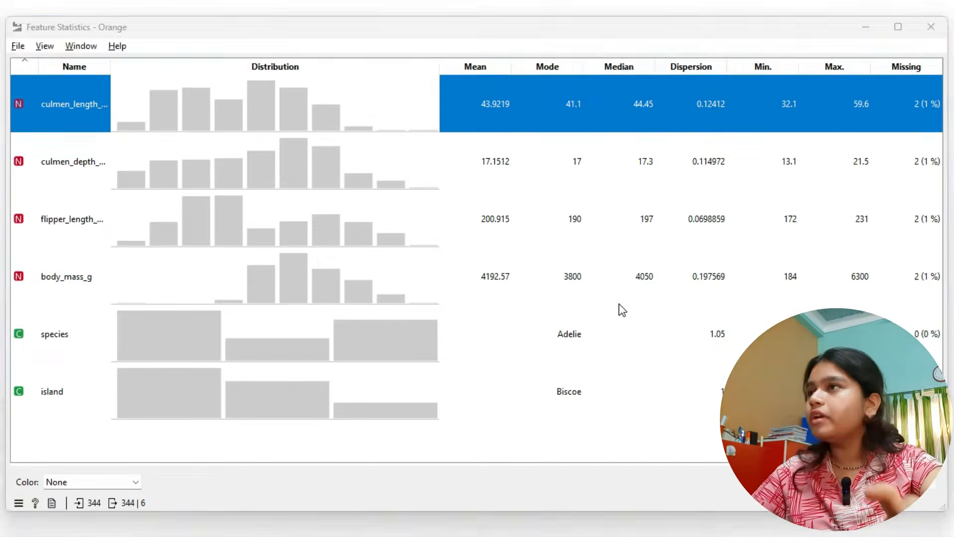
- Switch to penguins_train.csv in Excel, show all rows again and examine the first culmen_length_mm values
key("alt+Tab")
key("Tab")
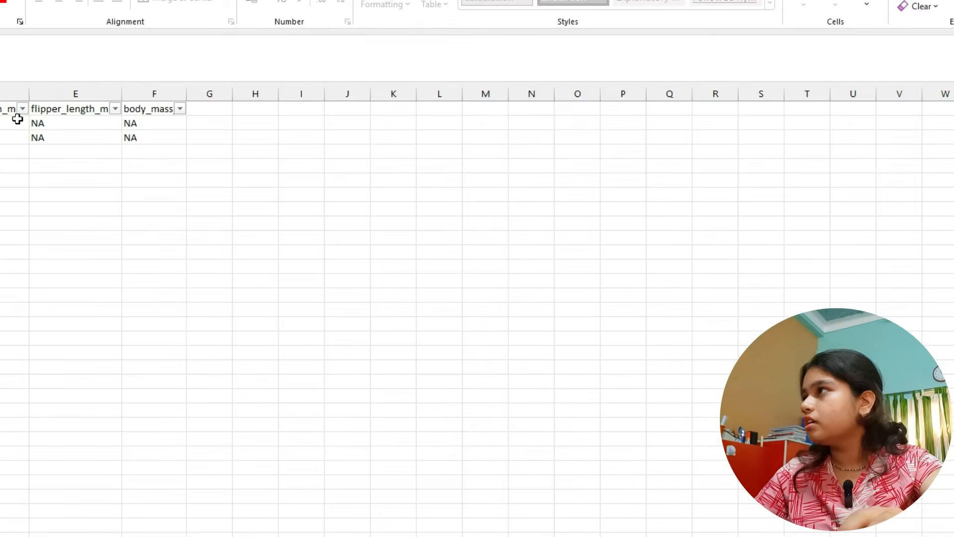
left_click(292, 187)
left_click_drag(174, 132, 196, 156)
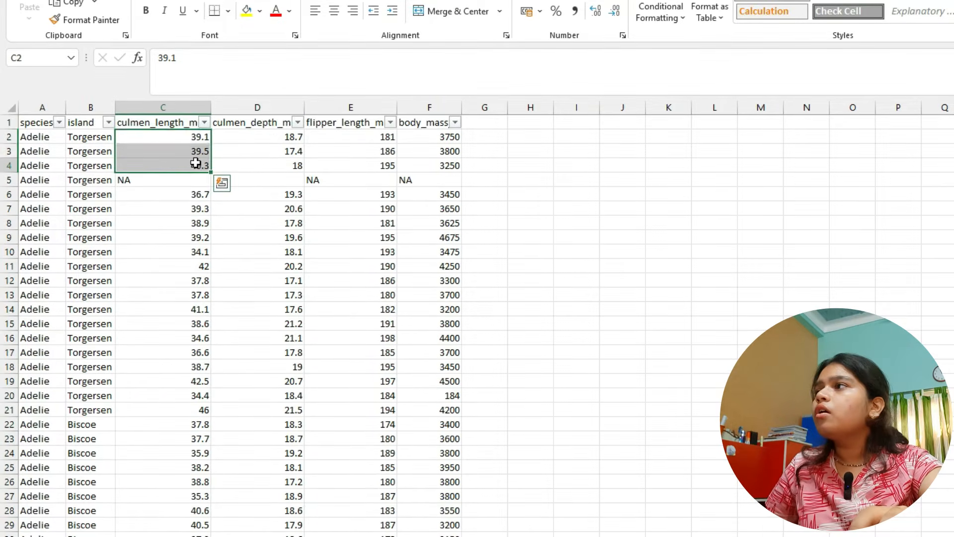
left_click(196, 160)
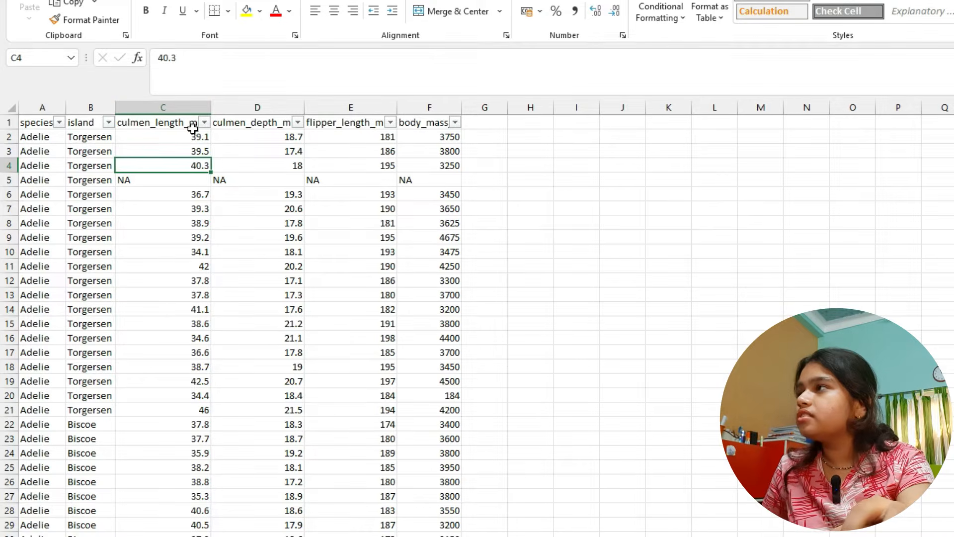
left_click(192, 144)
- Check the culmen length mode in Feature Statistics and return to the culmen_length_mm column in Excel
key("alt+Tab")
left_click(541, 179)
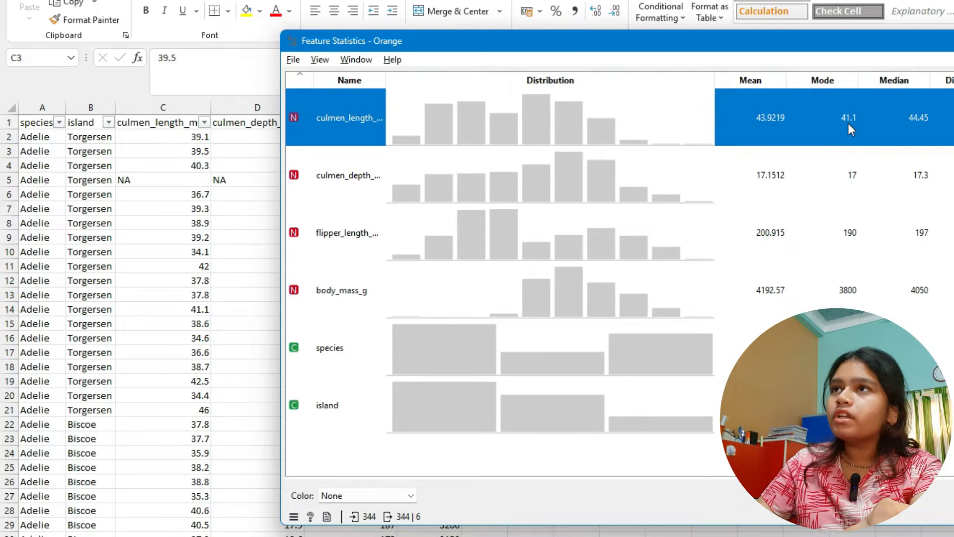
left_click(140, 187)
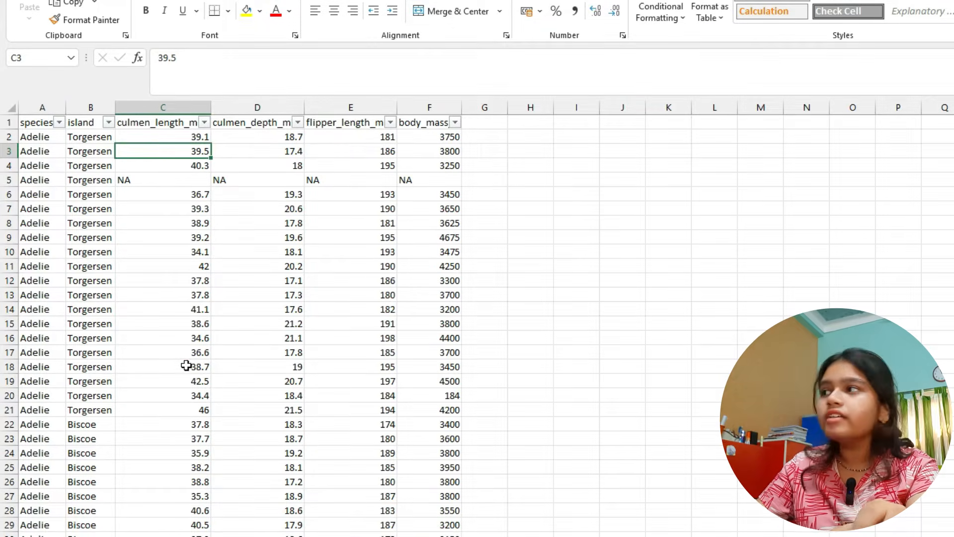
left_click(170, 337)
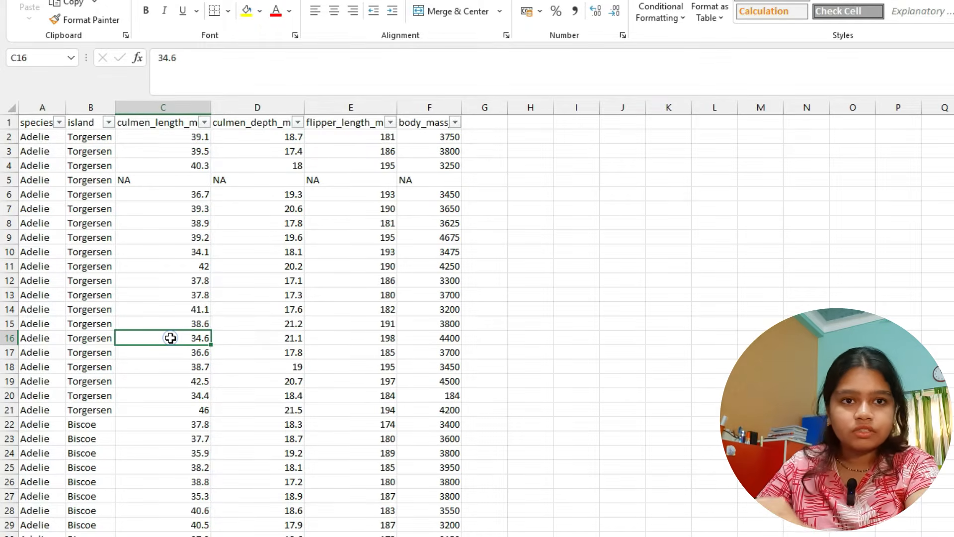
- Copy all culmen_length_mm values from cell C2 downward and paste them into a new document in Notepad++
left_click(162, 138)
key("ctrl+shift+Down")
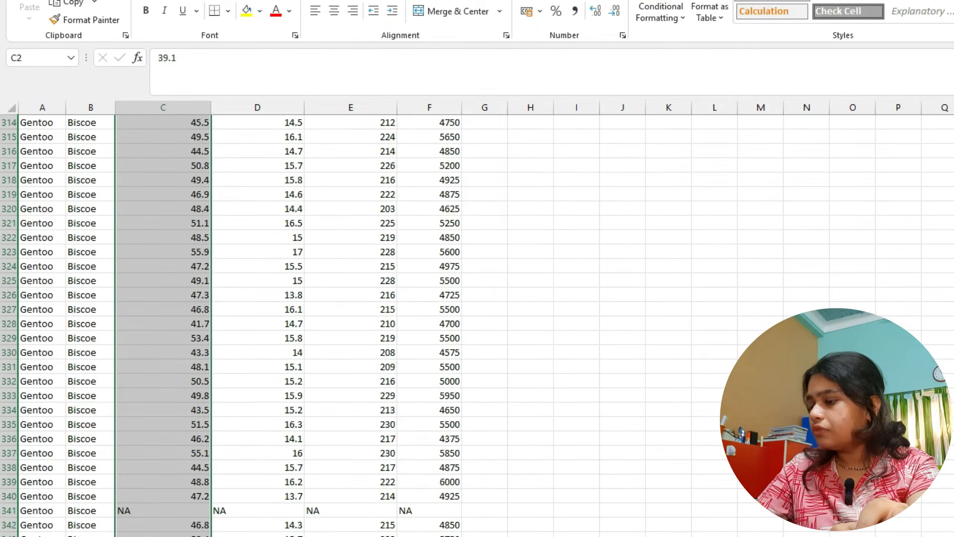
key("ctrl+c")
key("super")
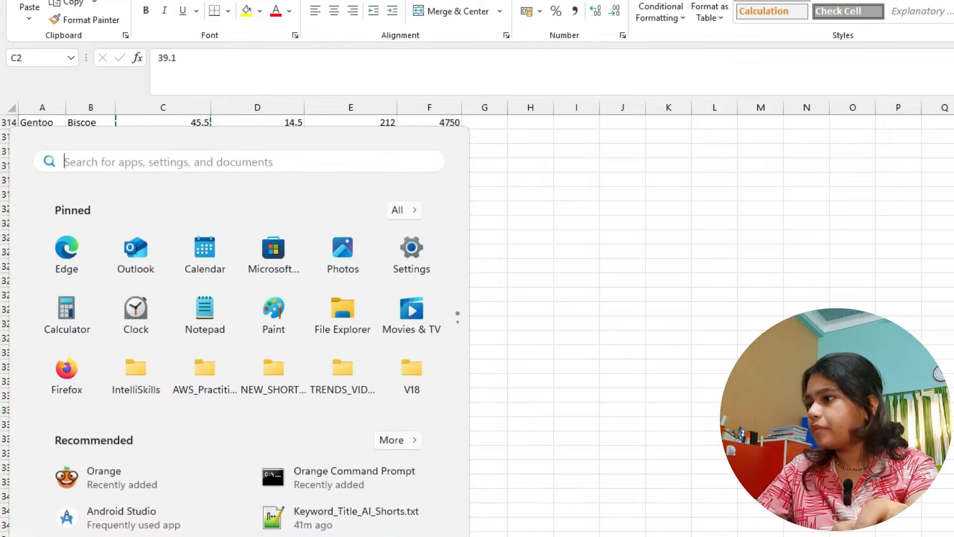
type("notepad++")
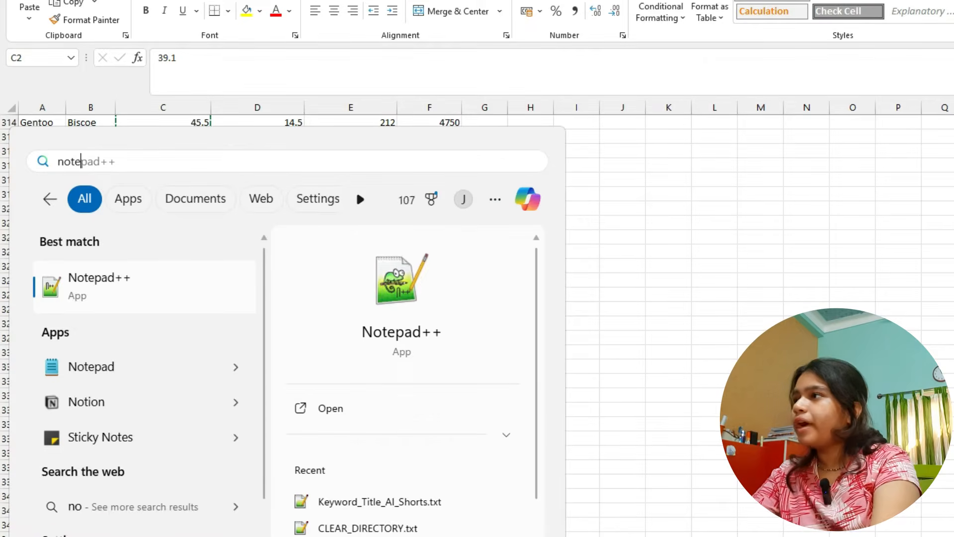
key("Return")
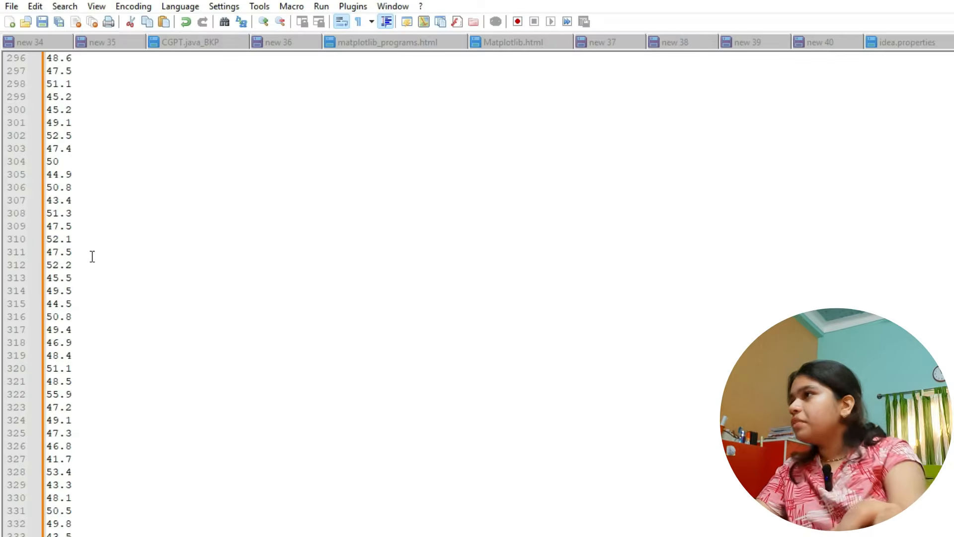
- Count the occurrences of 41.1 in the pasted culmen length values
key("ctrl+f")
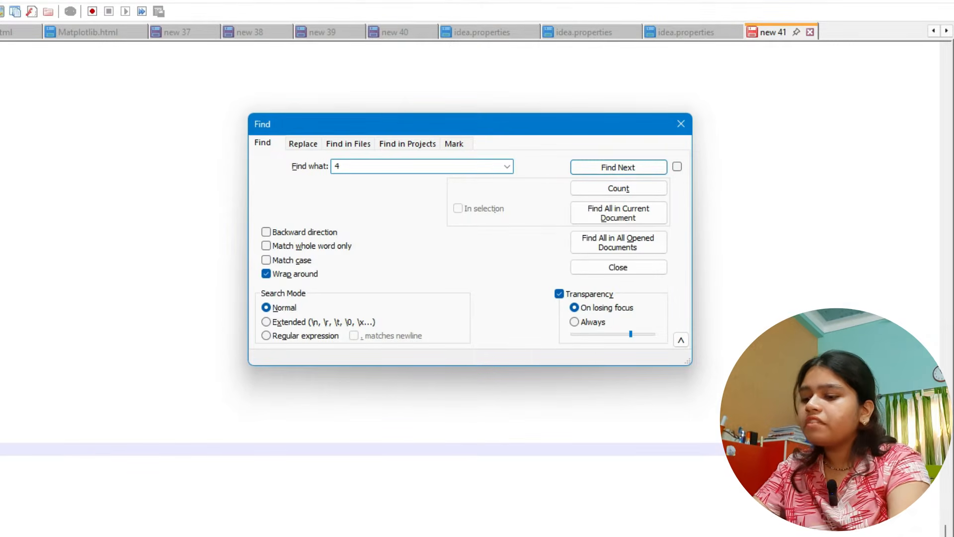
type("41.1")
left_click(610, 187)
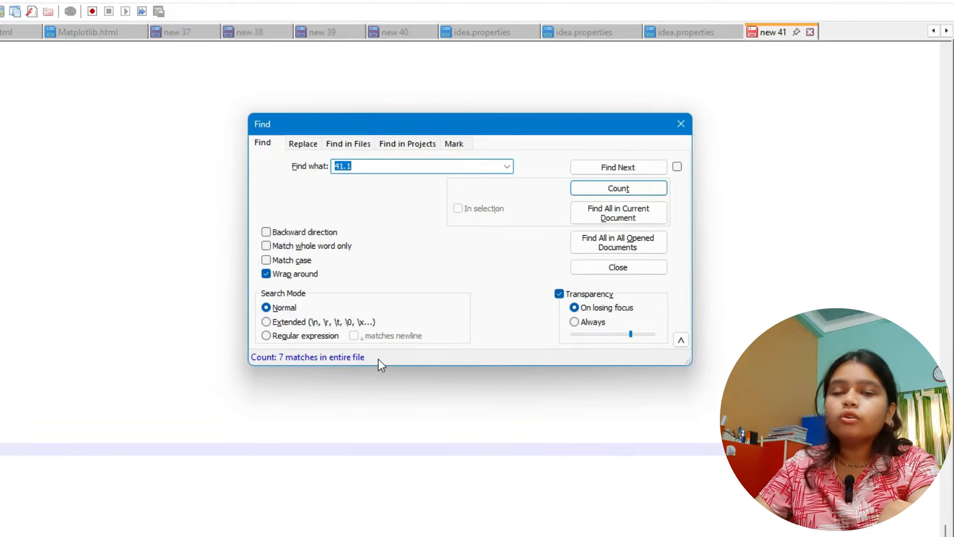
left_click(364, 166)
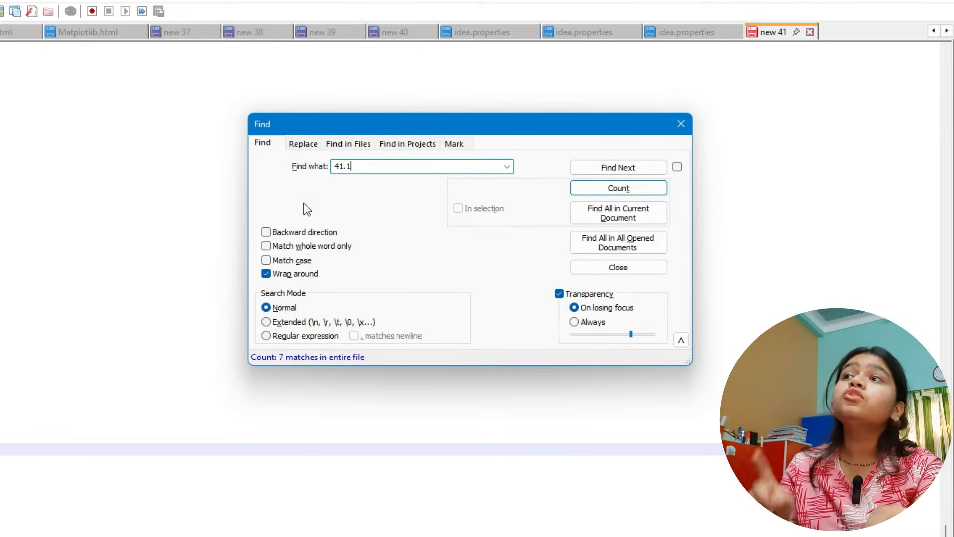
- Return to Feature Statistics in Orange, sort the features by maximum and examine the island, species and culmen depth rows
key("alt+Tab")
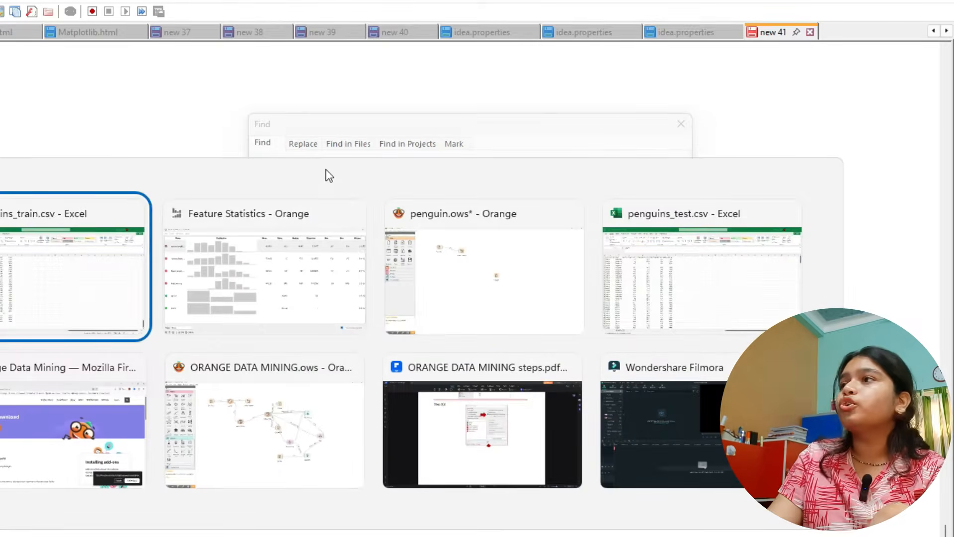
left_click(333, 201)
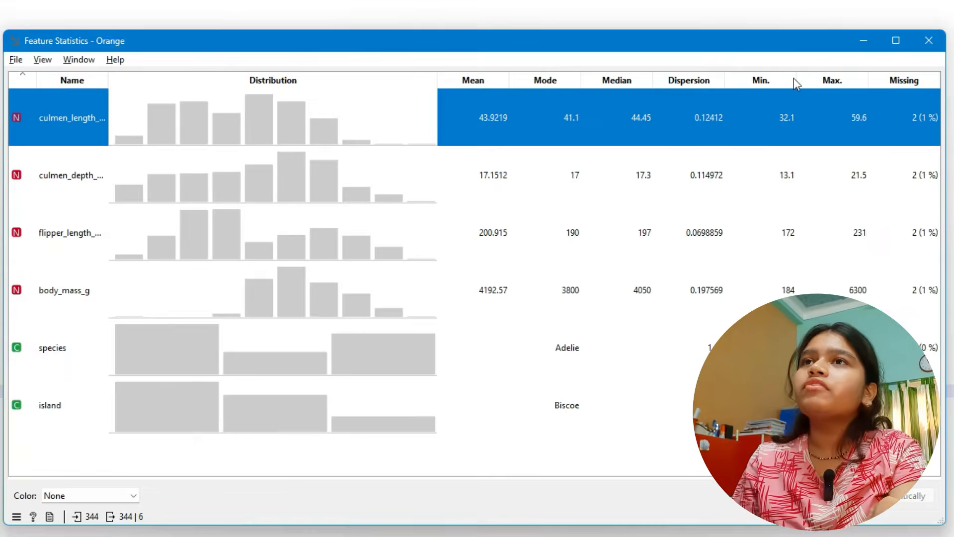
left_click(799, 80)
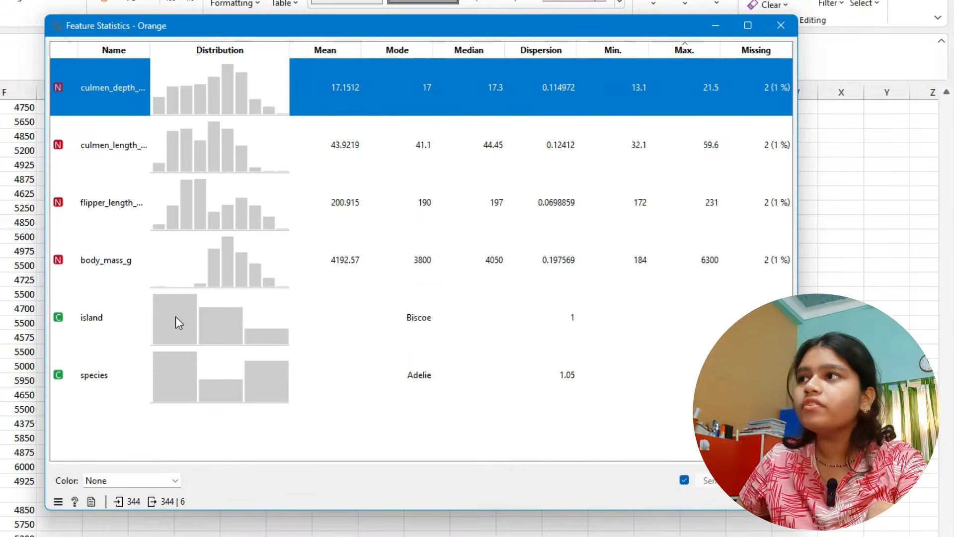
left_click(240, 310)
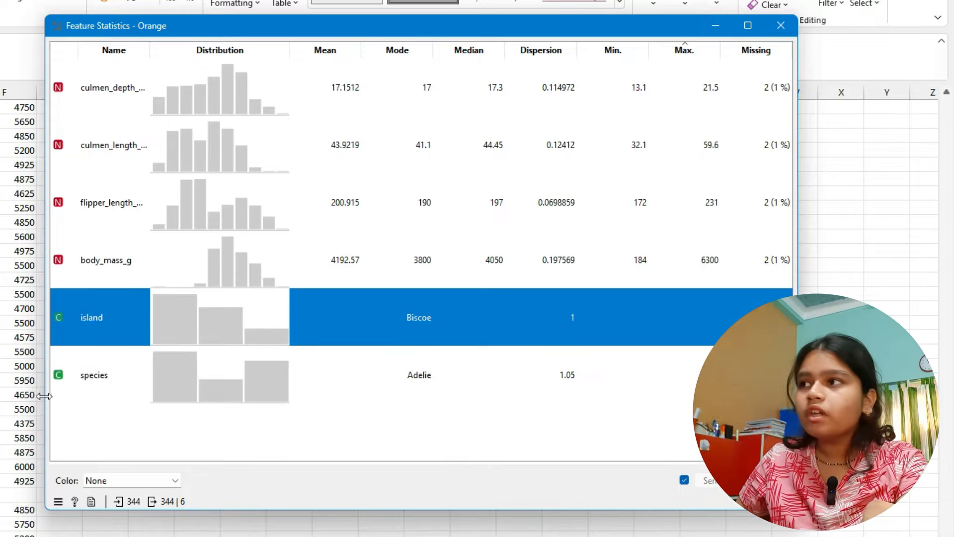
left_click(81, 383)
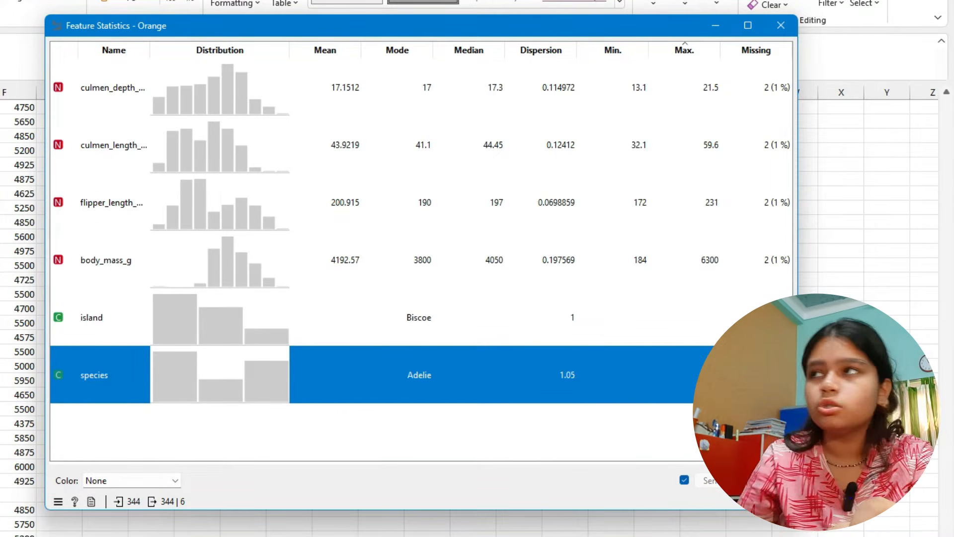
left_click(88, 104)
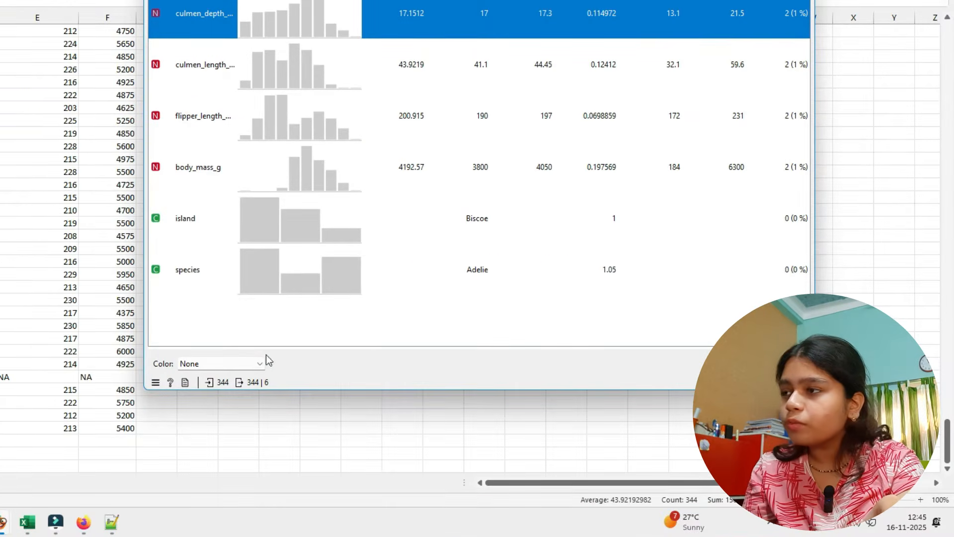
- Color the Feature Statistics distributions by species
left_click(211, 367)
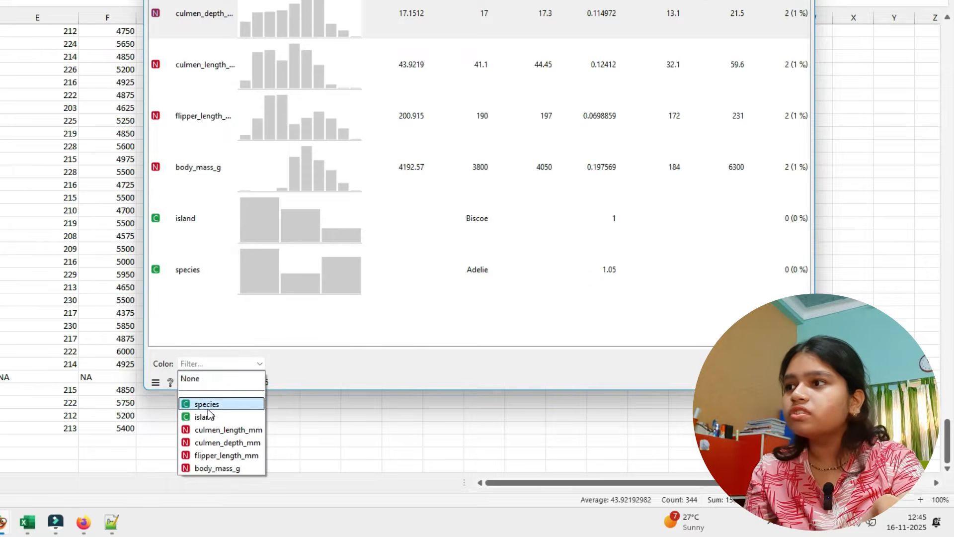
left_click(210, 406)
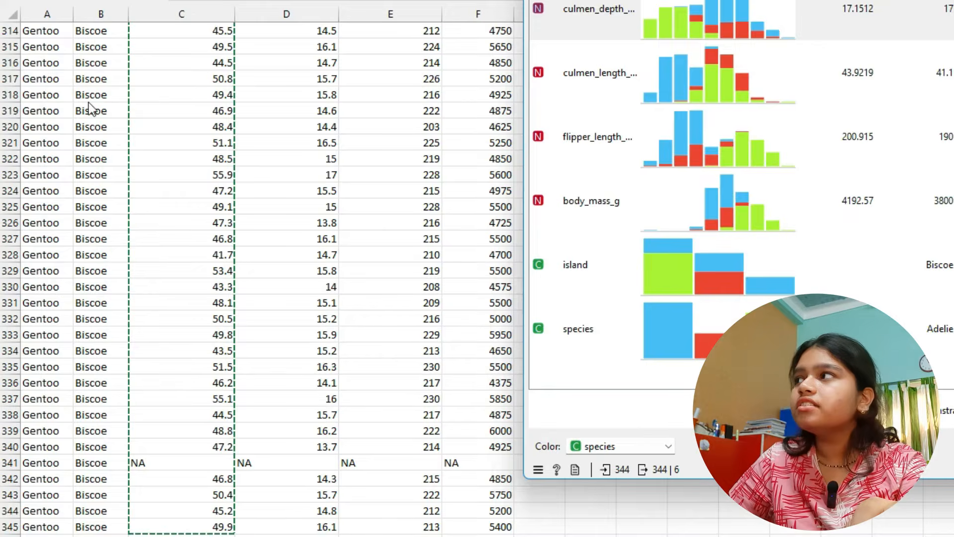
- Switch to penguins_train.csv in Excel and copy the entire species column
left_click(88, 102)
scroll(39, 102, "up", 10)
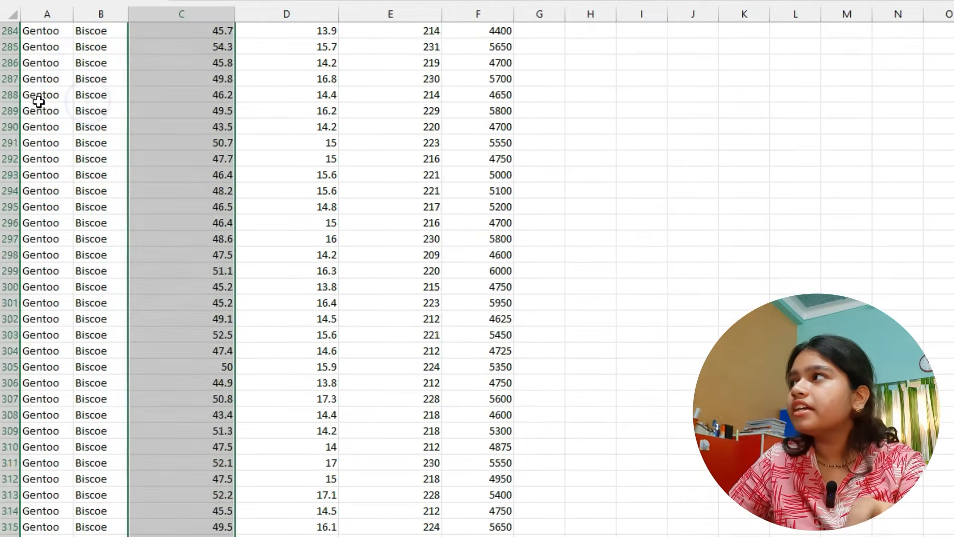
scroll(39, 102, "up", 2)
left_click(59, 115)
scroll(52, 179, "up", 20)
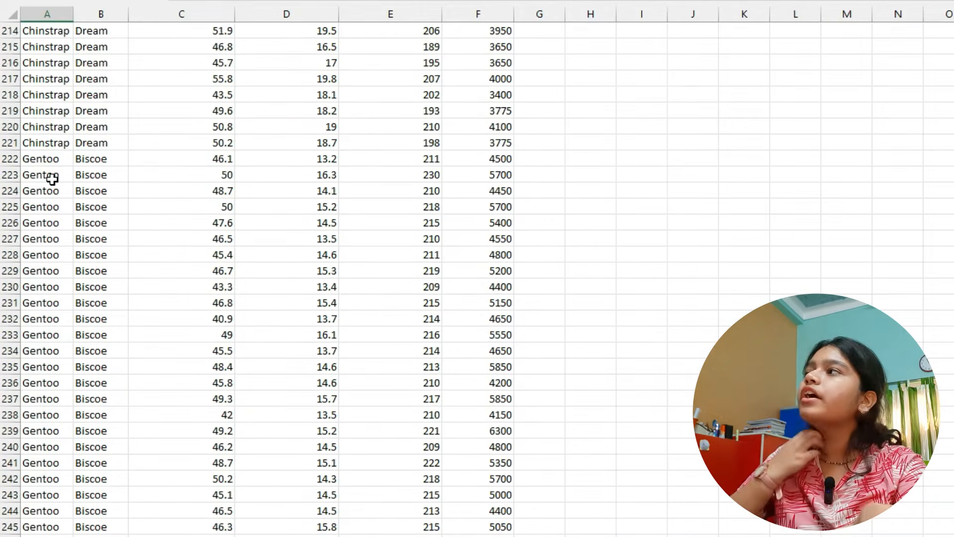
scroll(52, 179, "up", 20)
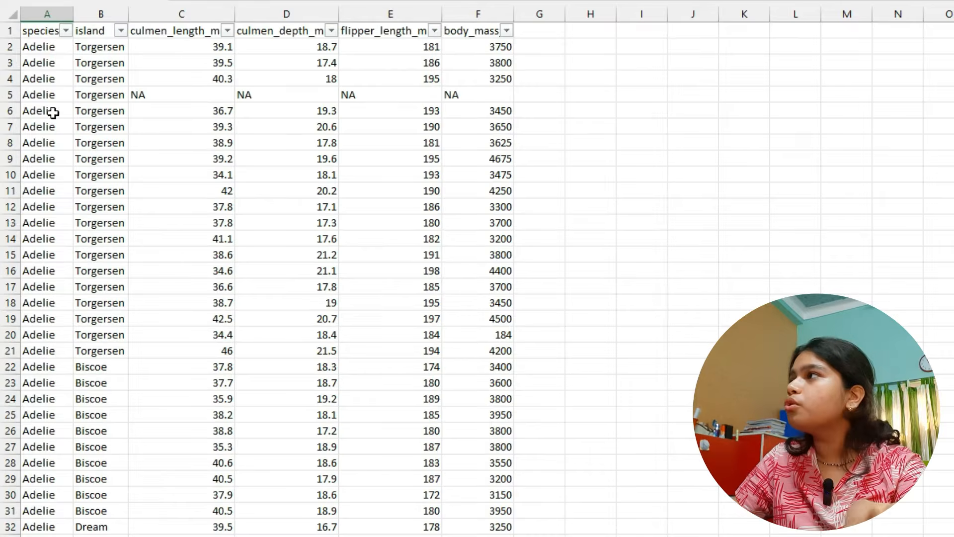
left_click(48, 14)
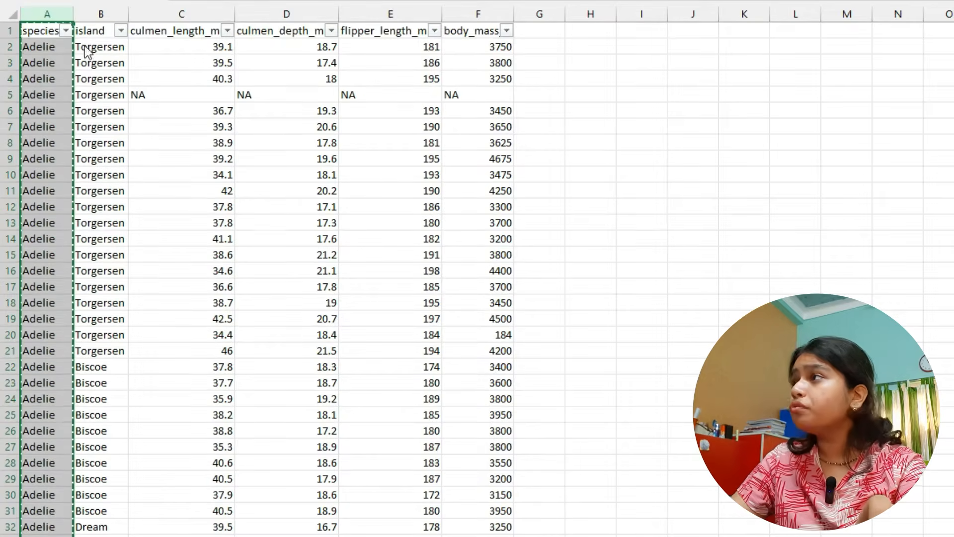
- Replace the culmen length values in the Notepad++ document with the copied species column and delete its species header line
key("alt+Tab")
key("Tab")
left_click(352, 48)
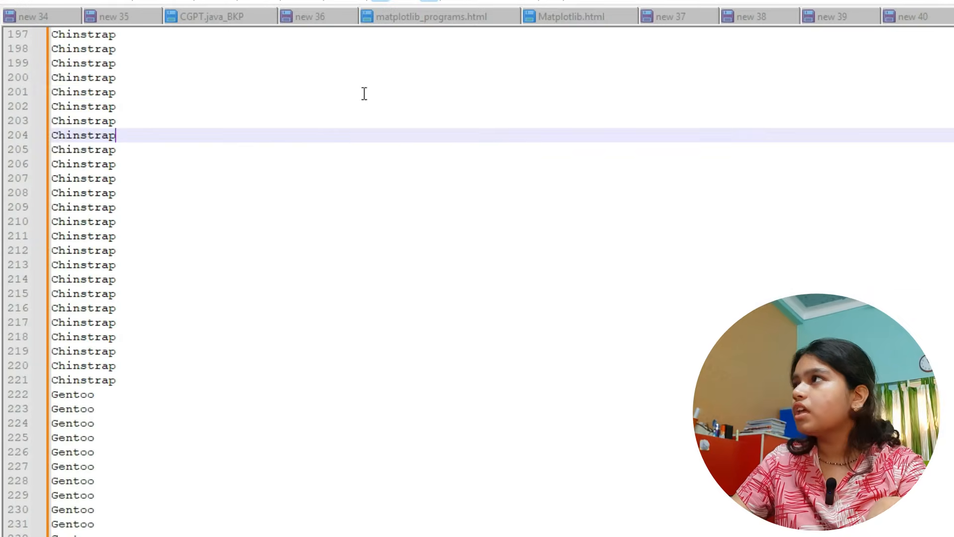
left_click(363, 91)
scroll(361, 160, "up", 20)
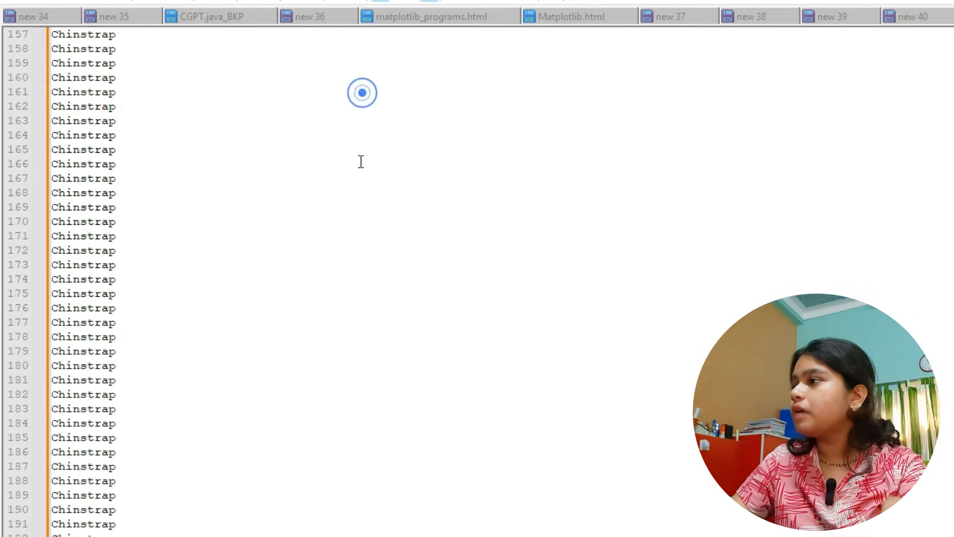
scroll(360, 161, "up", 10)
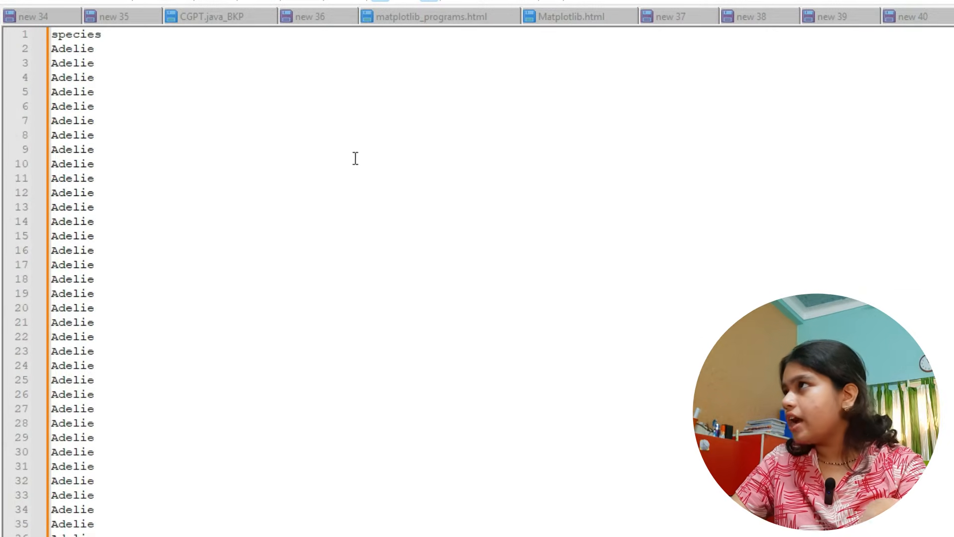
left_click(90, 34)
triple_click(90, 34)
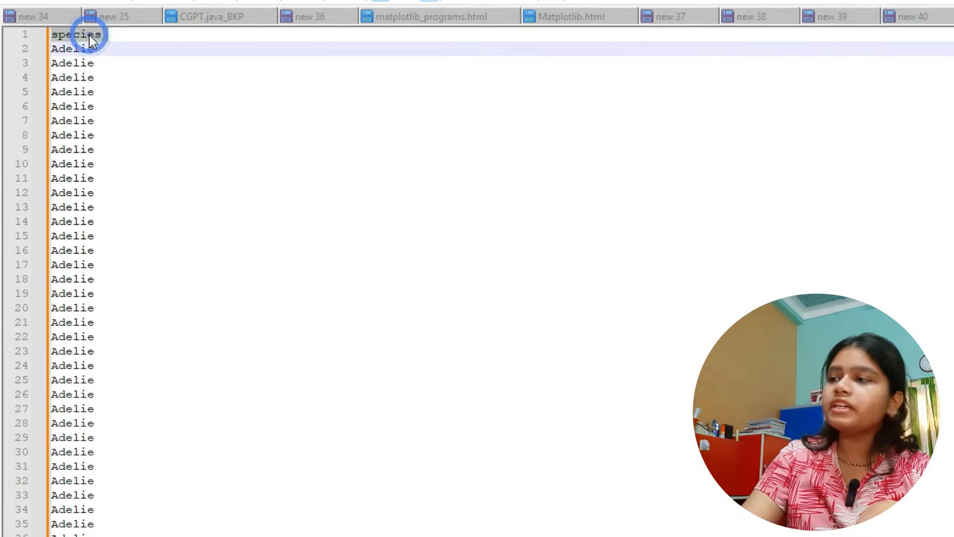
key("Delete")
- Count the occurrences of Adelie in the pasted species list
double_click(70, 39)
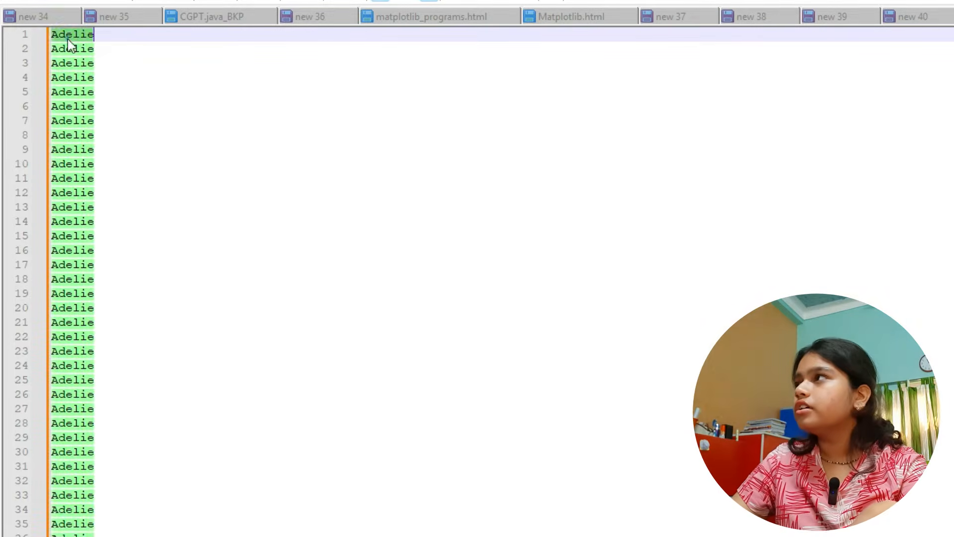
left_click(78, 134)
left_click(77, 92)
double_click(77, 92)
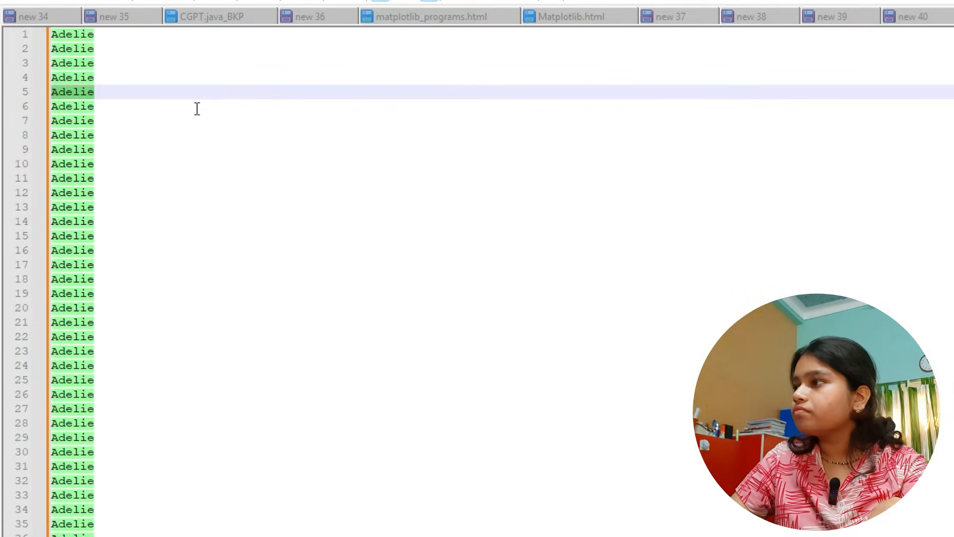
left_click(369, 132)
key("ctrl+f")
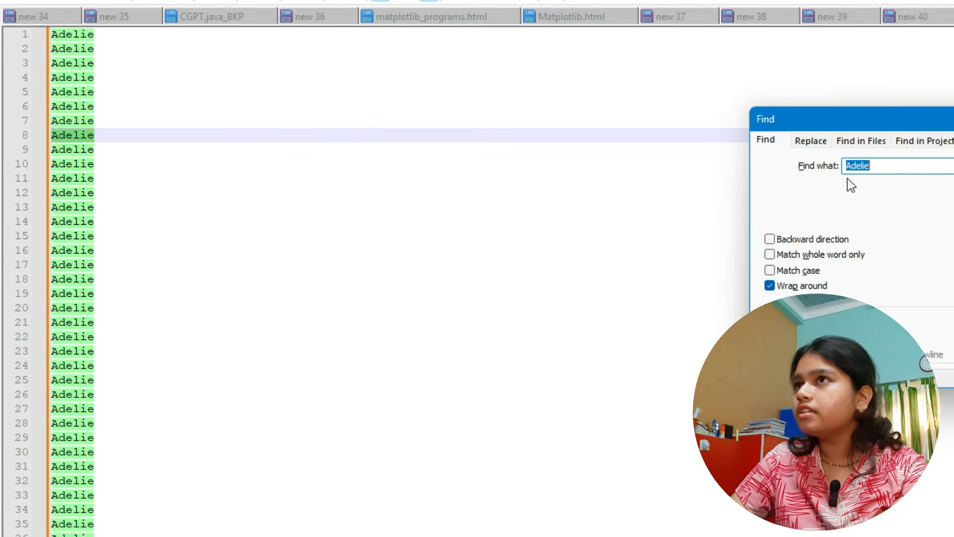
left_click_drag(951, 119, 535, 63)
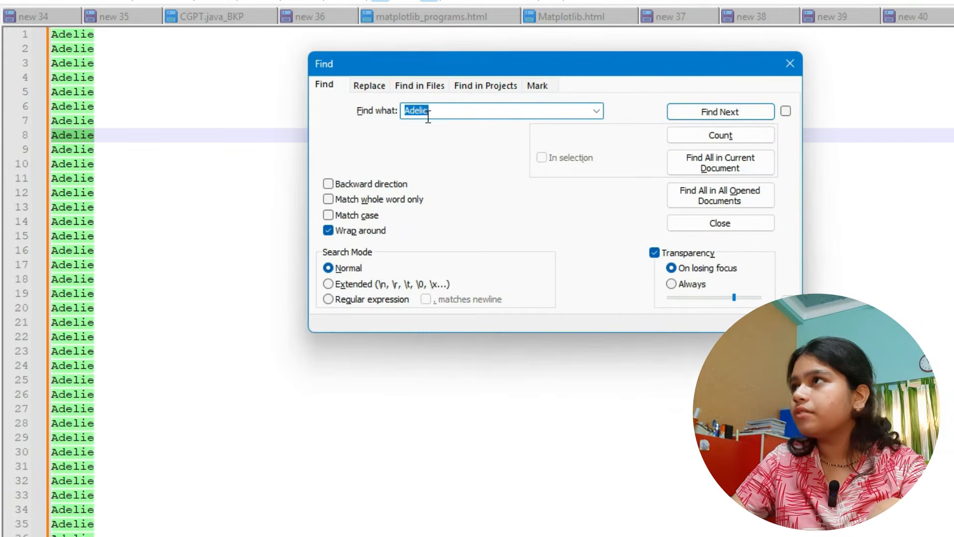
left_click(738, 137)
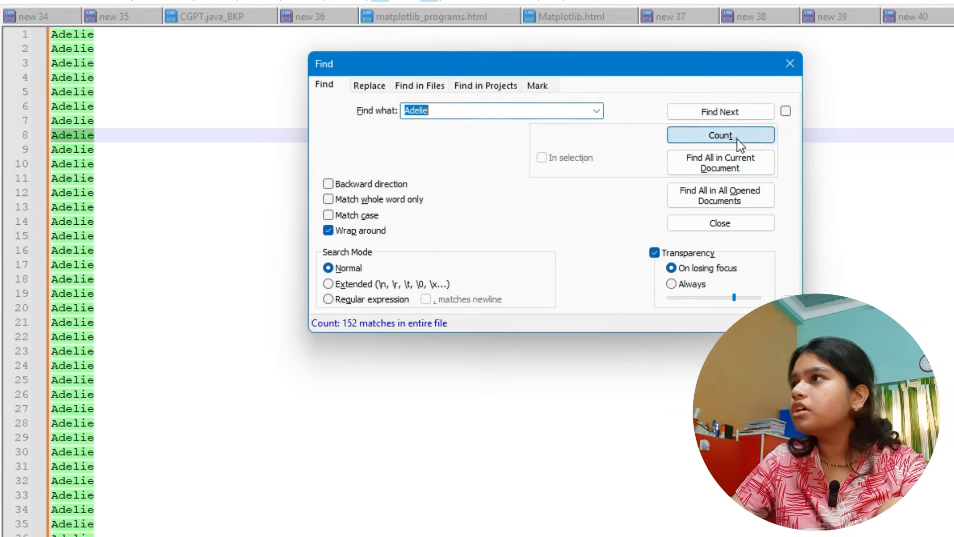
left_click(355, 327)
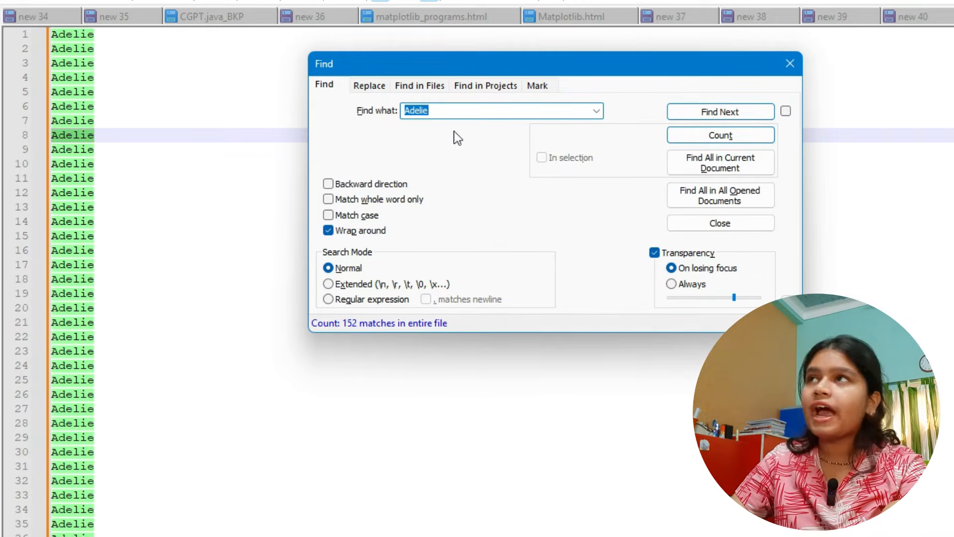
- Count the occurrences of Chinstrap and of Gentoo in the species list
double_click(448, 113)
type("Chinstrap")
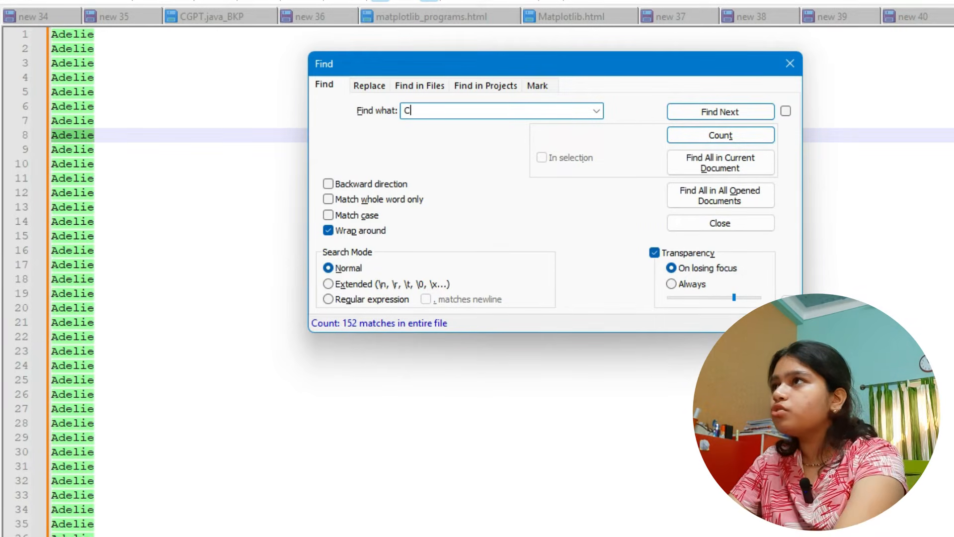
left_click(756, 139)
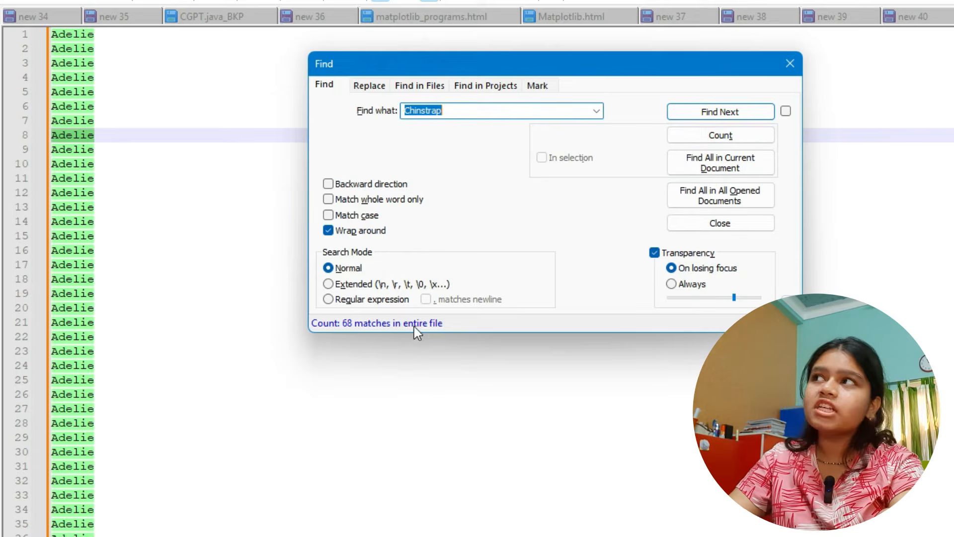
double_click(425, 110)
type("Gentoo")
left_click(712, 133)
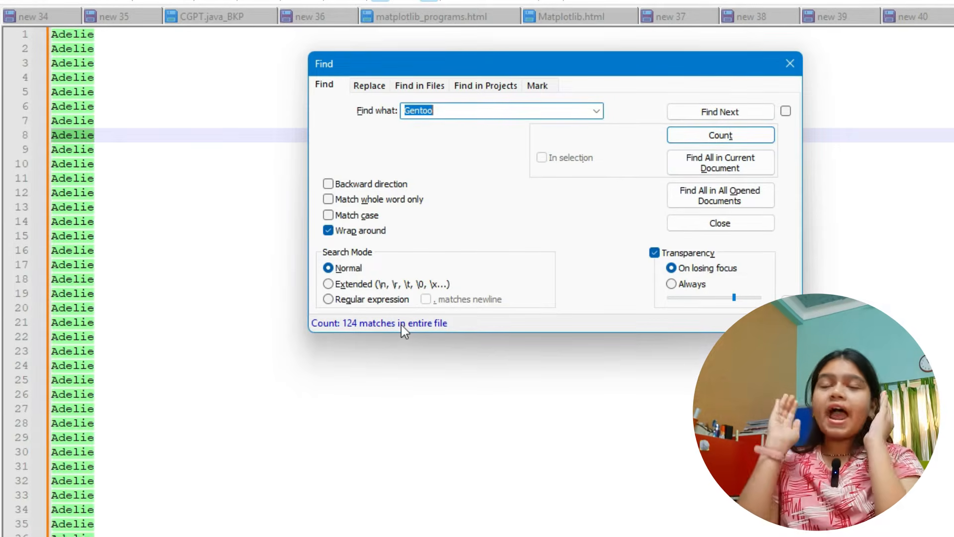
- Return to Feature Statistics in Orange and examine the mode and species-colored distribution of the species and island rows
key("alt+Tab")
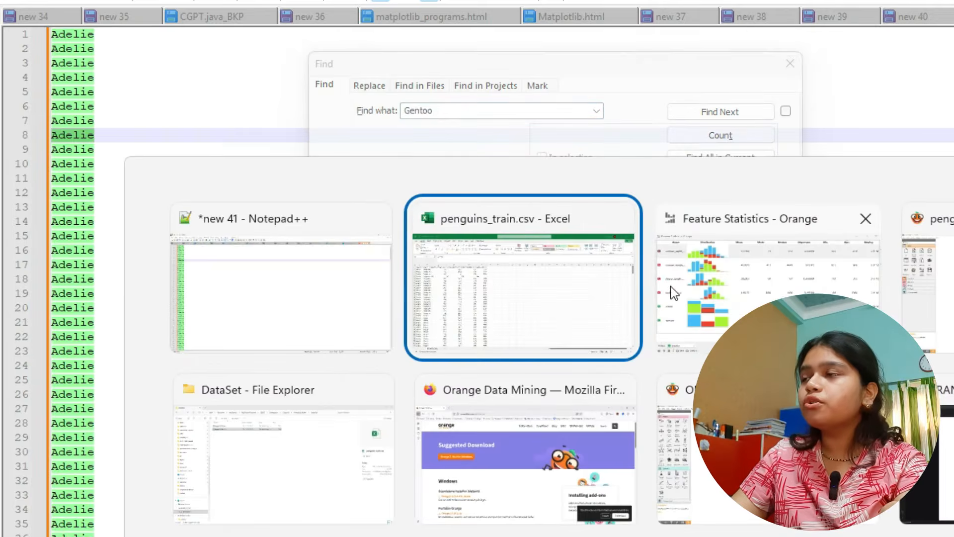
left_click(719, 284)
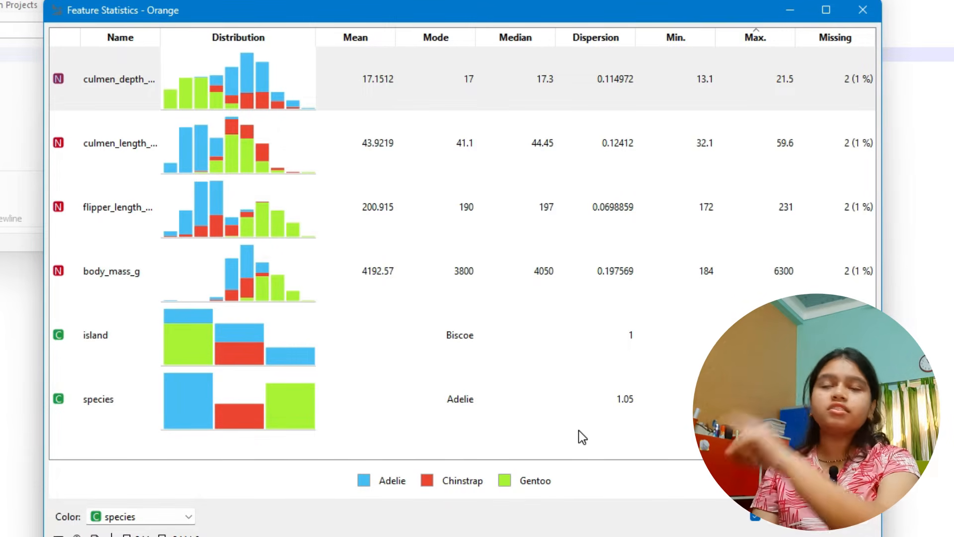
left_click(469, 387)
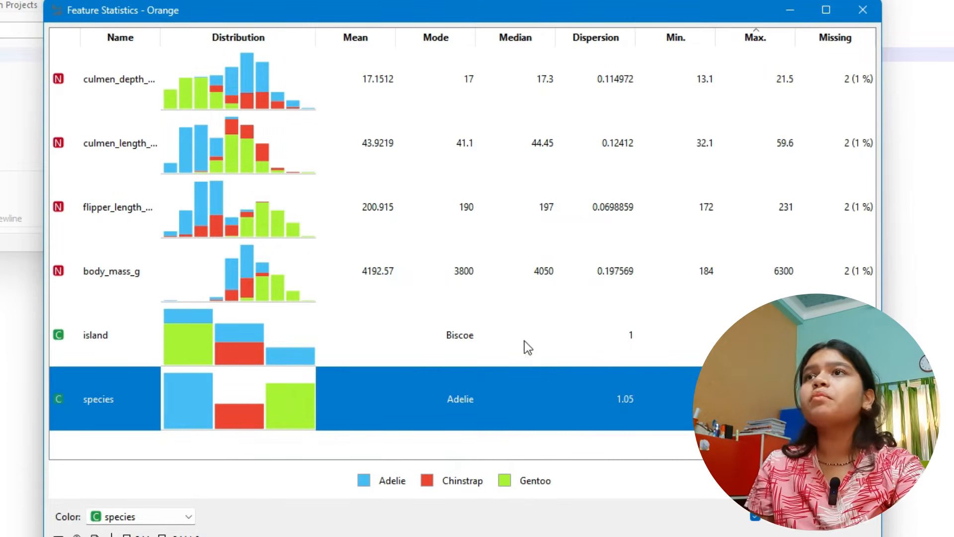
left_click(482, 445)
left_click(131, 334)
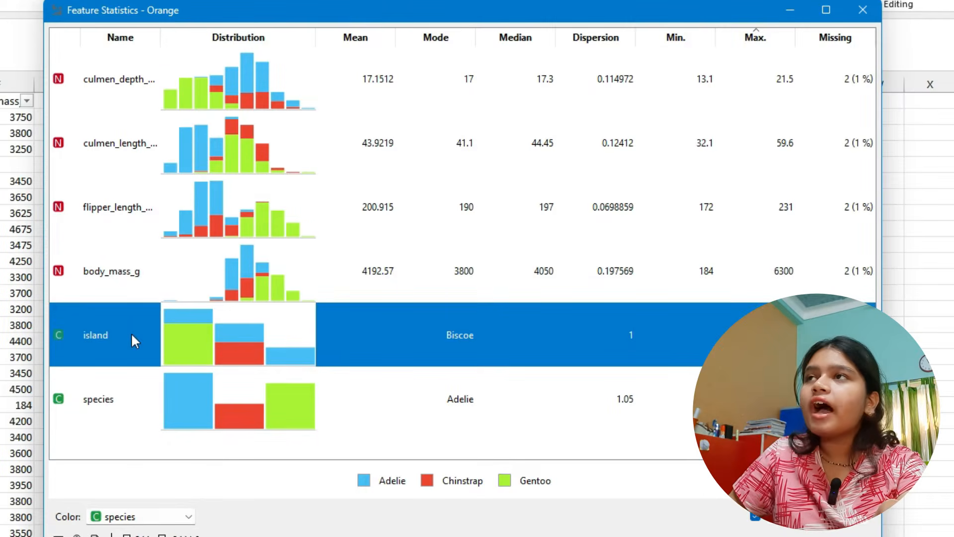
left_click(235, 439)
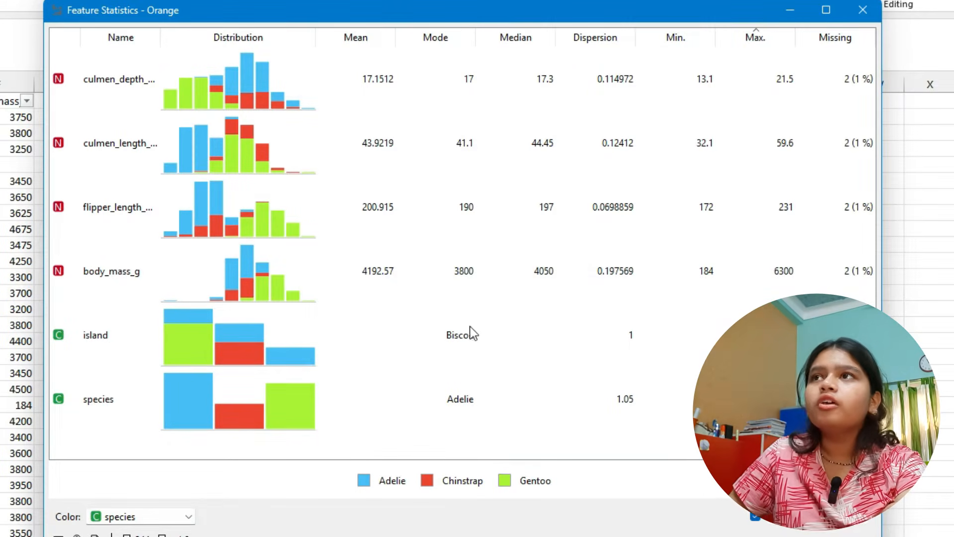
left_click(480, 340)
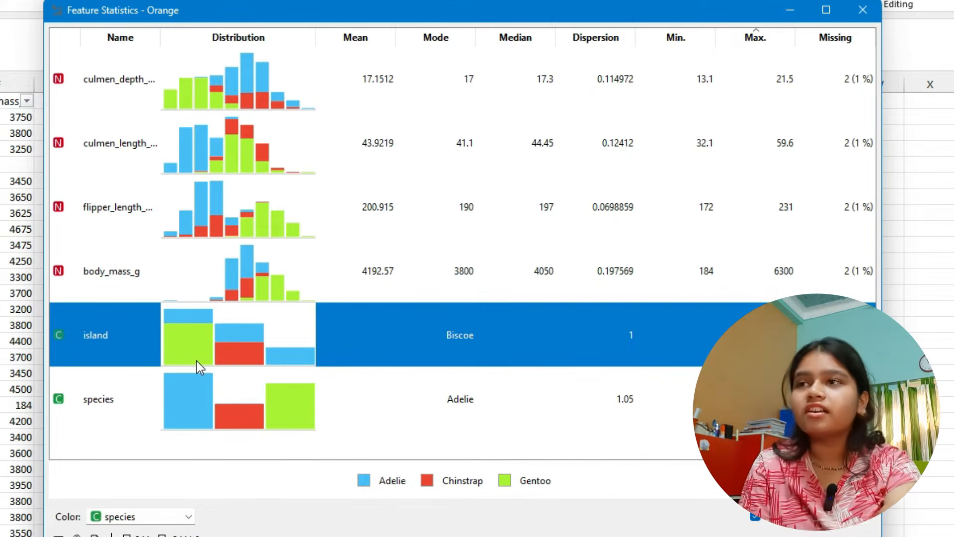
left_click(257, 450)
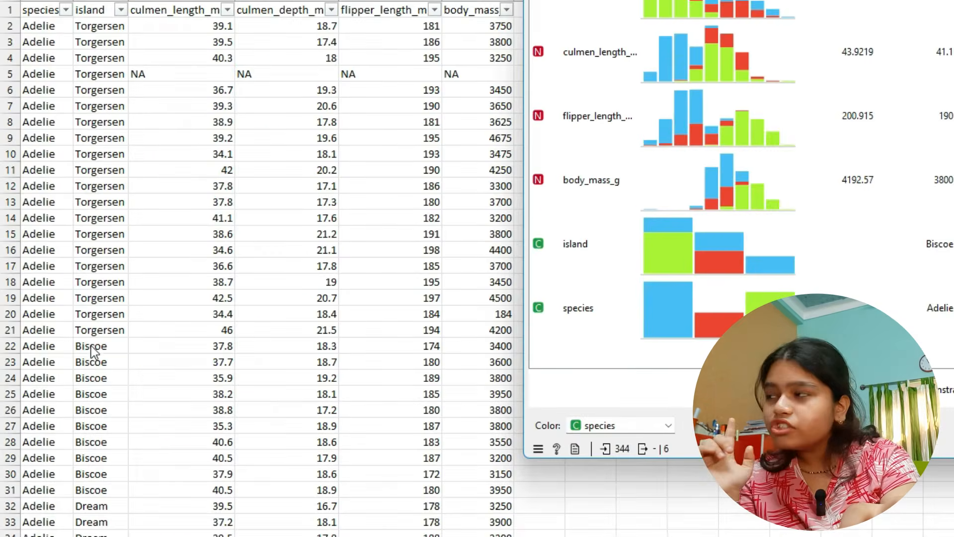
- In Excel, filter the island column to show only the Biscoe rows
left_click(79, 346)
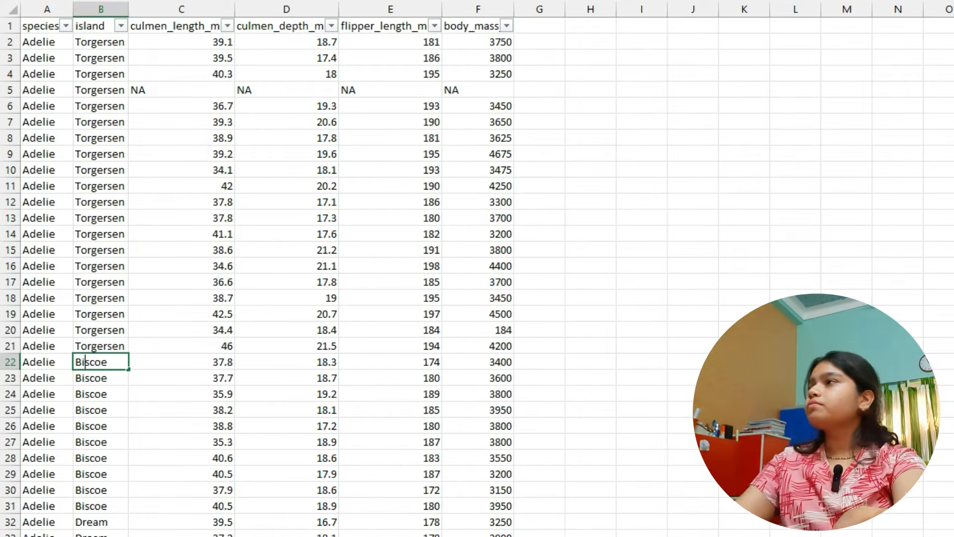
left_click(121, 26)
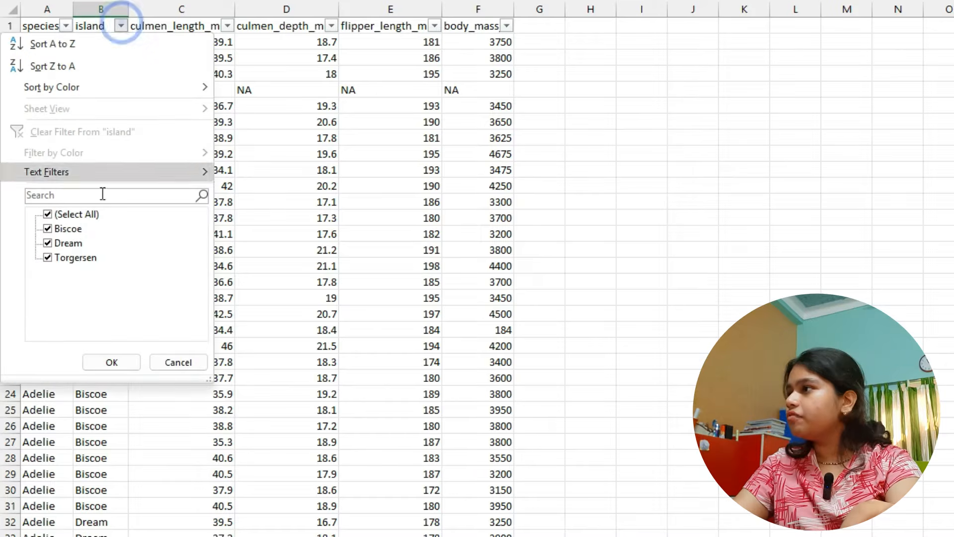
left_click(60, 243)
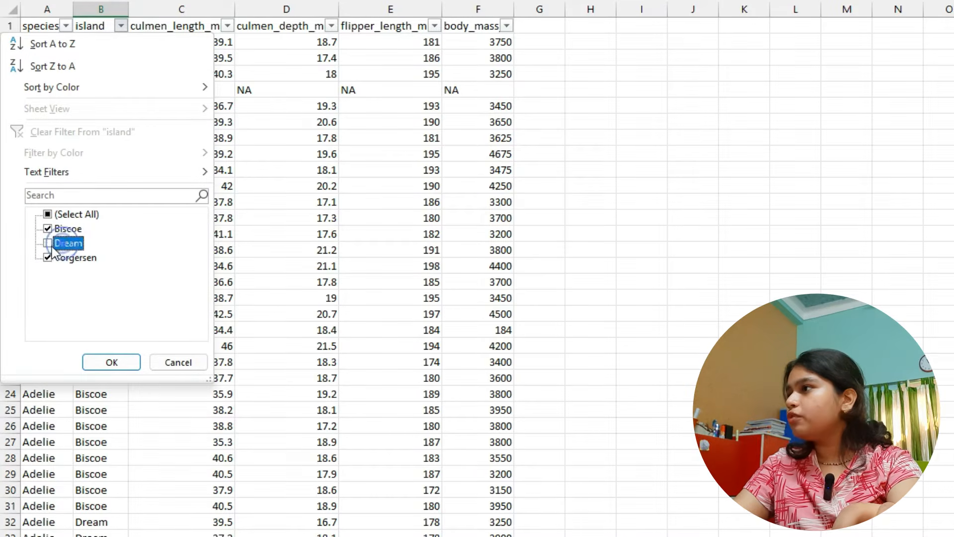
left_click(48, 257)
left_click(108, 362)
- Copy the species values of the filtered Biscoe rows down to the last row
left_click(57, 102)
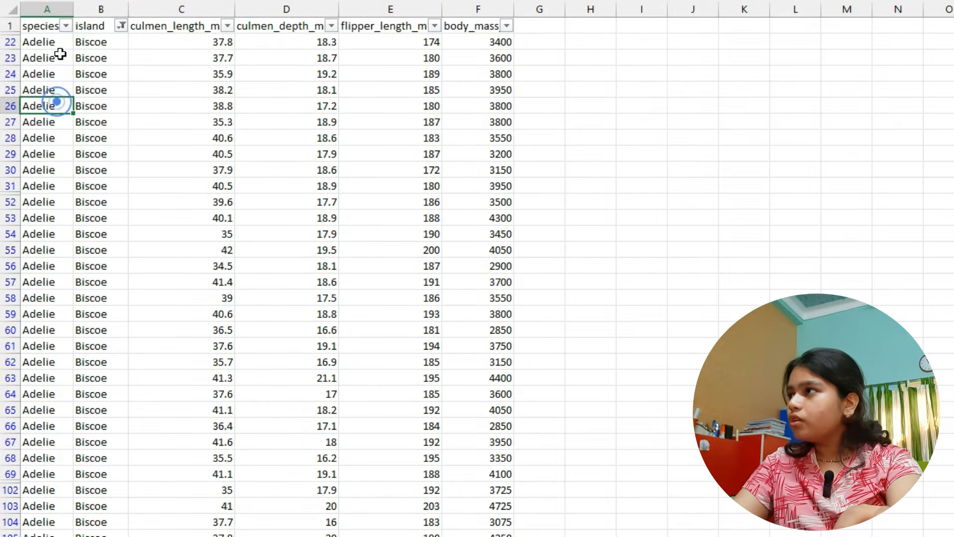
scroll(79, 75, "down", 20)
scroll(87, 269, "down", 20)
scroll(89, 277, "up", 15)
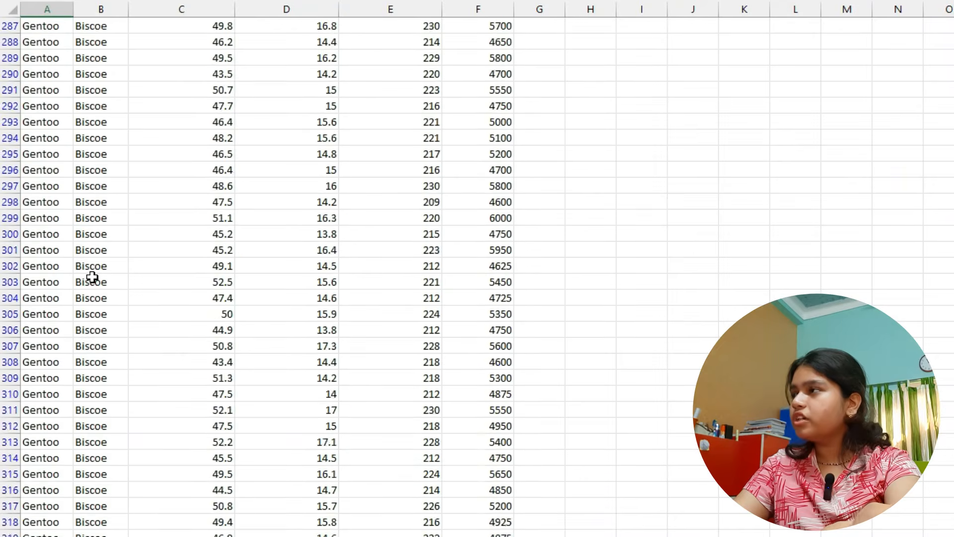
scroll(87, 264, "up", 20)
key("ctrl+shift+Down")
key("ctrl+c")
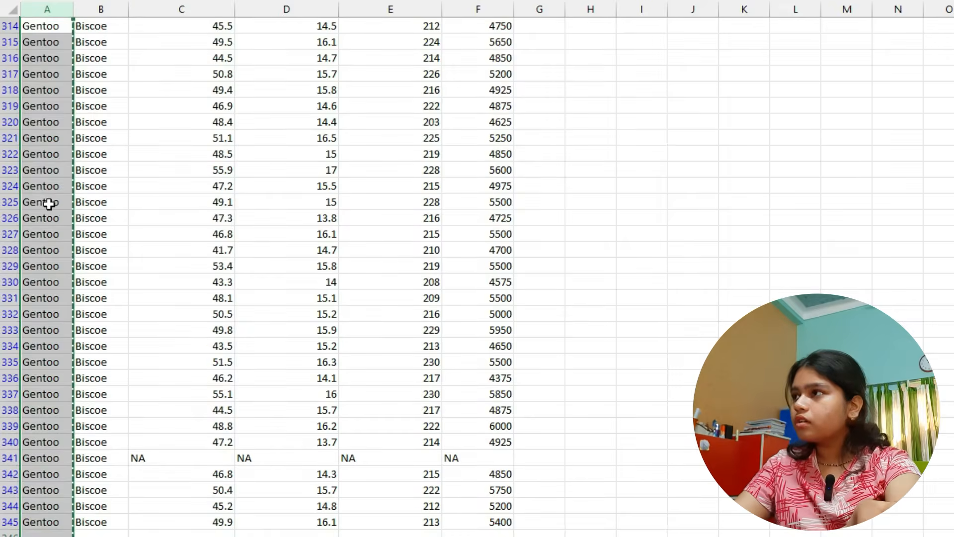
- Replace the Notepad++ document's contents with the copied Biscoe species values and count the occurrences of Adelie
key("alt+Tab")
key("alt+Tab")
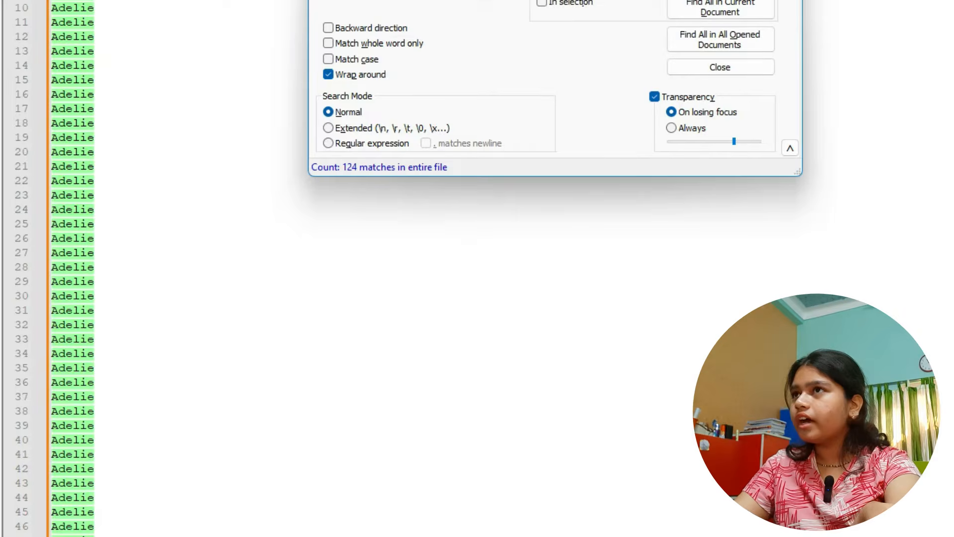
left_click(207, 36)
key("ctrl+a")
key("ctrl+v")
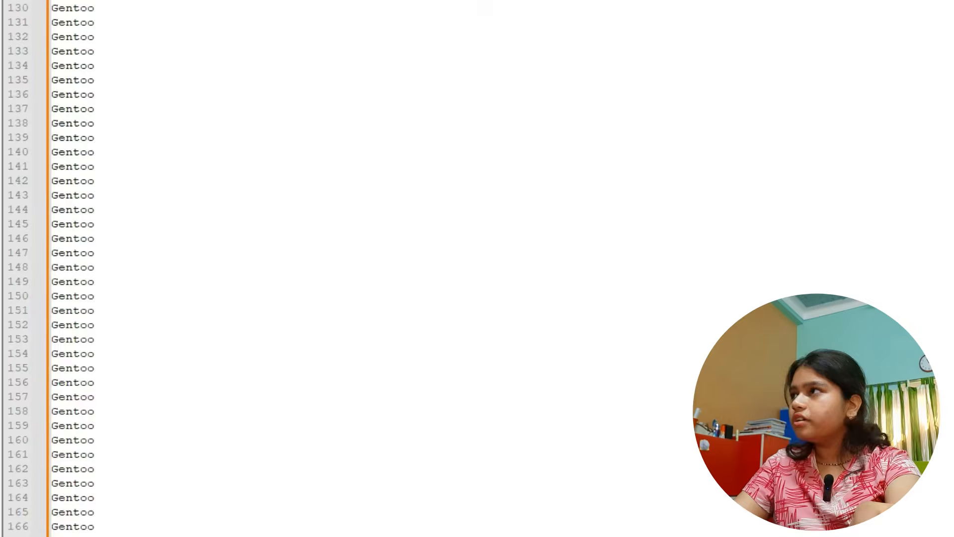
left_click(721, 165)
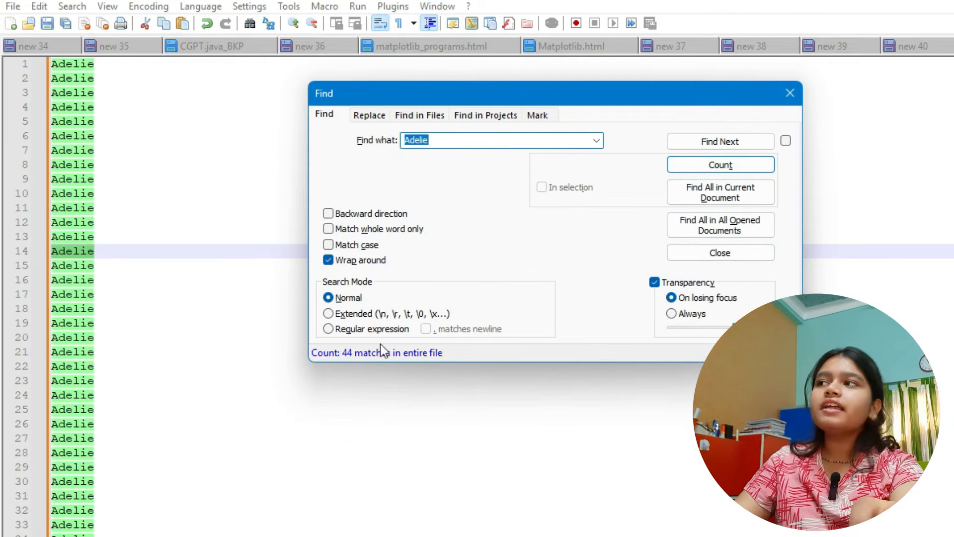
- Count the occurrences of Gentoo in the Notepad++ document and return to Orange's Feature Statistics to compare with the island distribution
type("Gentoo")
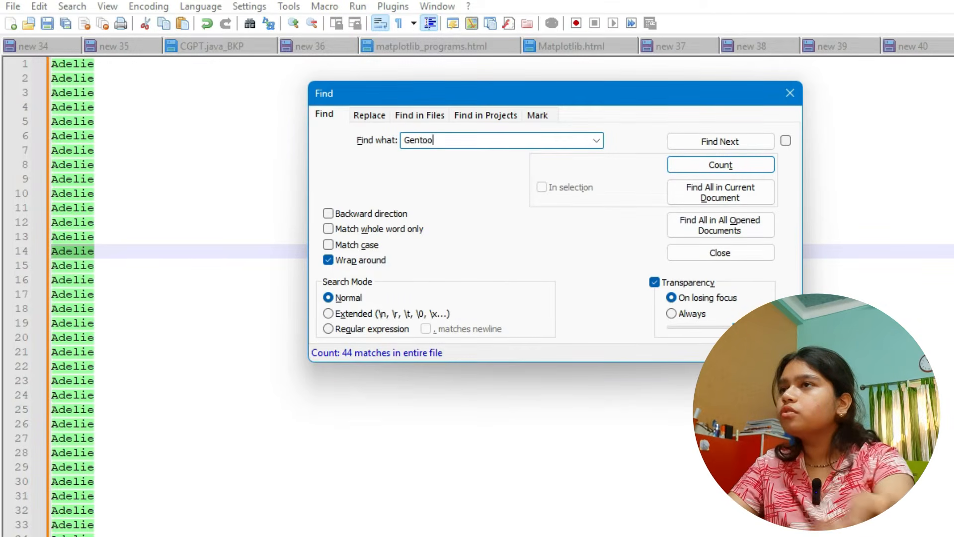
left_click(720, 165)
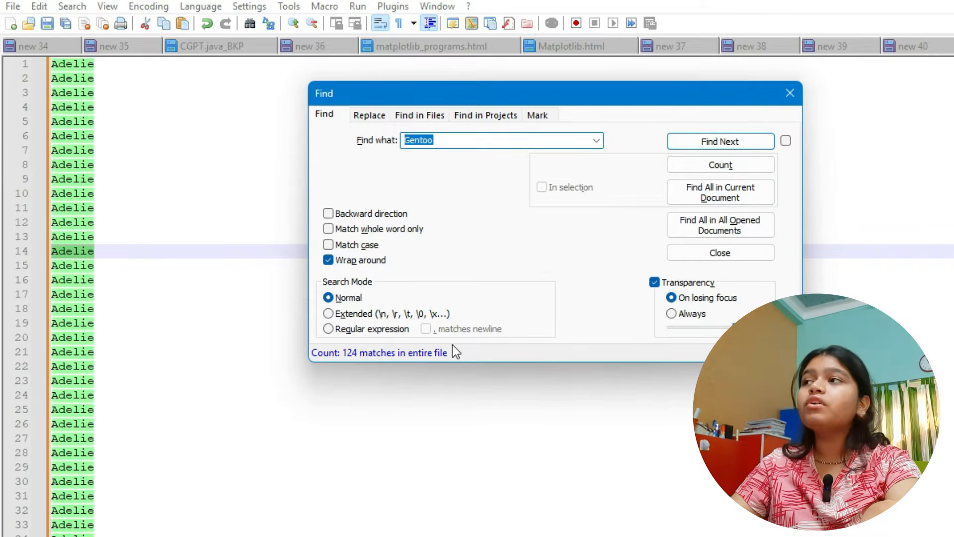
key("alt+Tab")
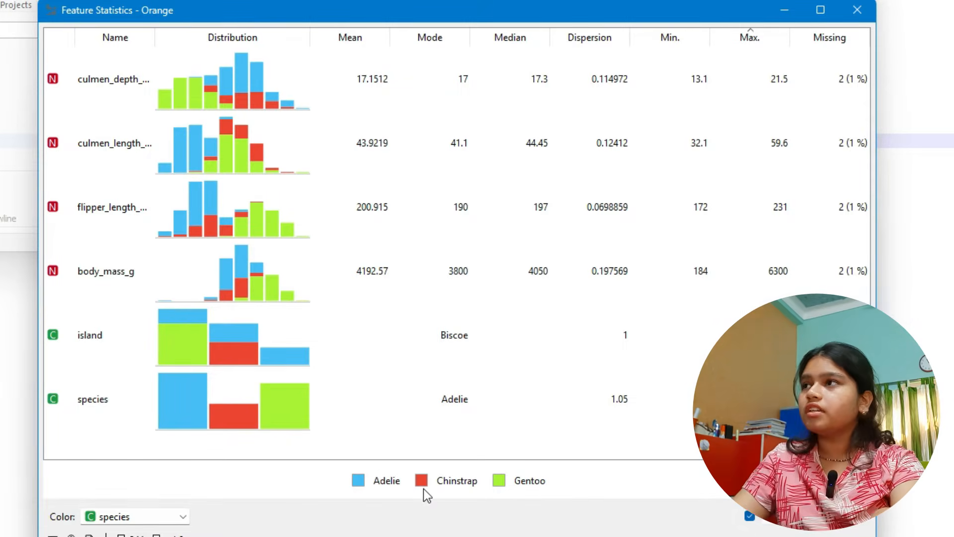
- In Excel, examine the species values of the filtered Biscoe rows from the first to the last row
key("alt+Tab")
key("Tab")
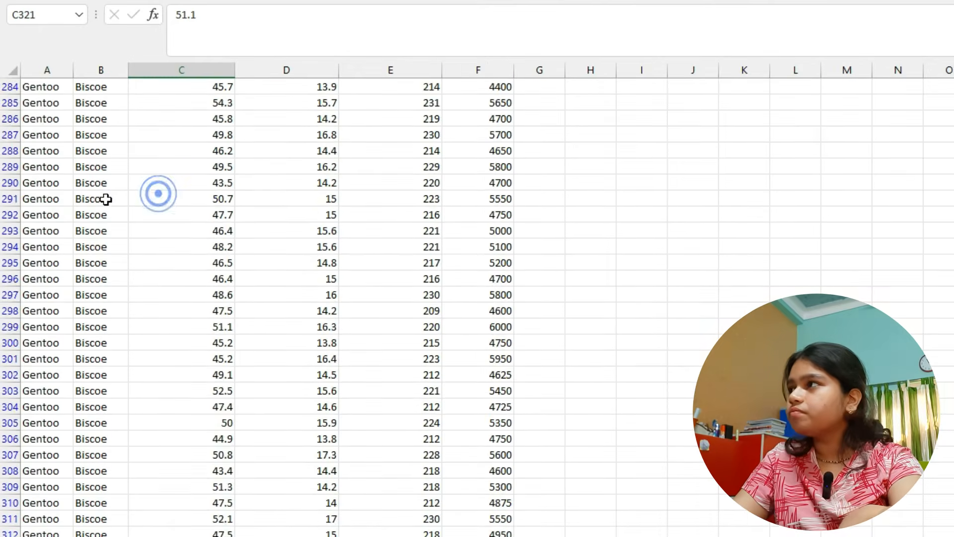
scroll(134, 195, "up", 20)
left_click_drag(93, 104, 122, 326)
left_click(98, 328)
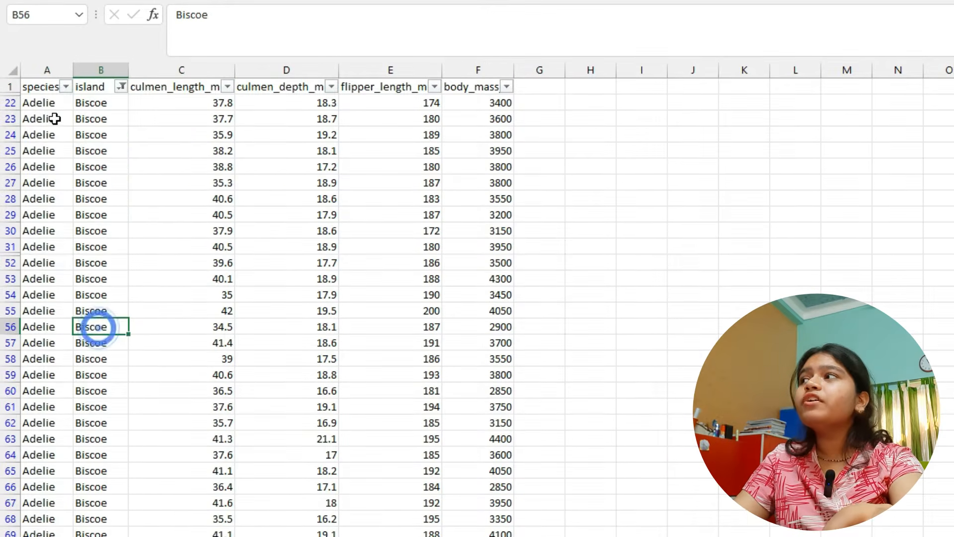
mouse_move(47, 100)
left_mouse_down()
mouse_move(46, 124)
mouse_move(47, 103)
left_mouse_up()
left_click(82, 104)
scroll(51, 476, "down", 15)
scroll(51, 476, "down", 20)
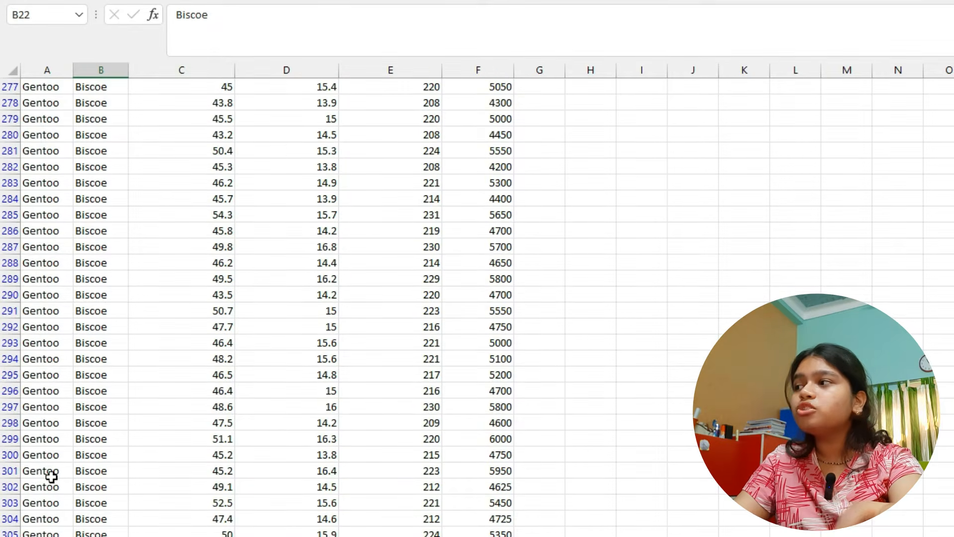
left_click(63, 347)
scroll(27, 278, "up", 20)
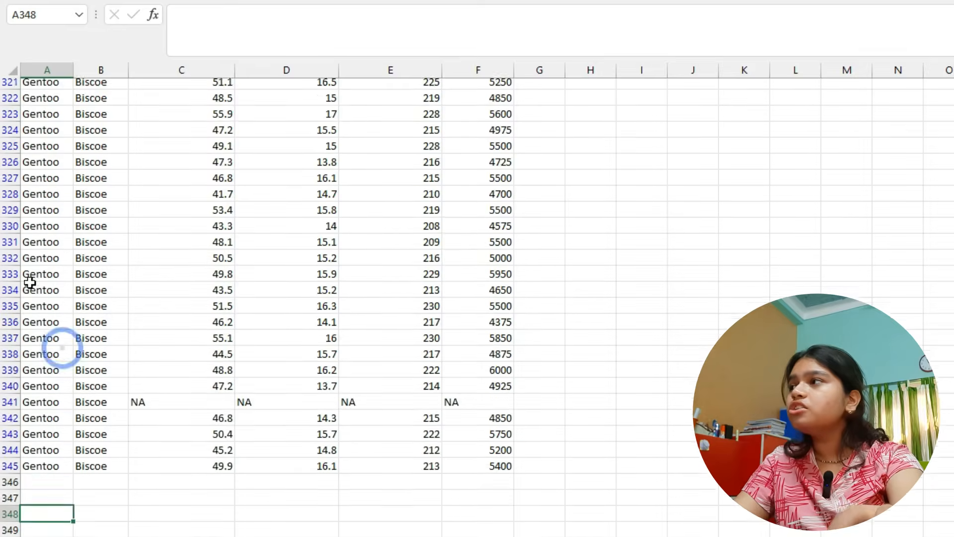
scroll(29, 282, "up", 10)
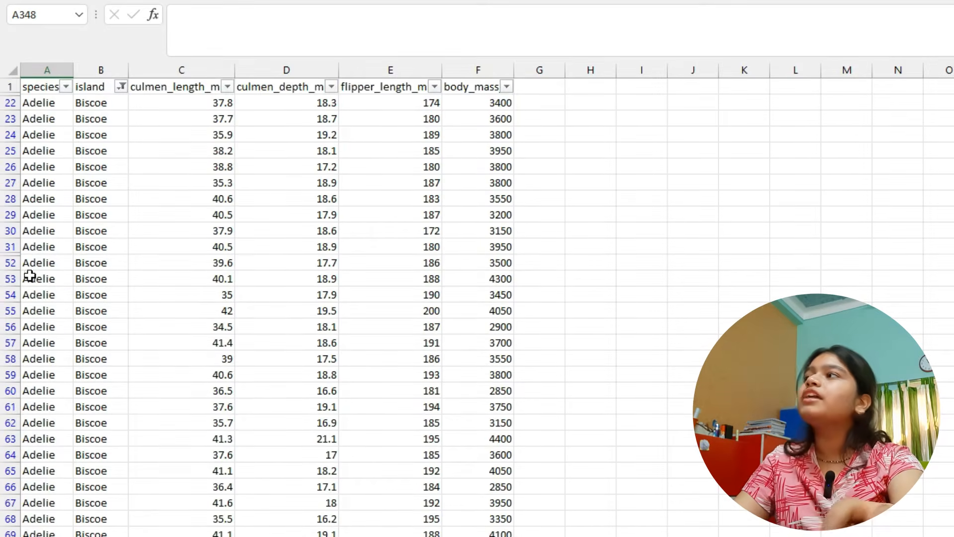
key("alt+Tab")
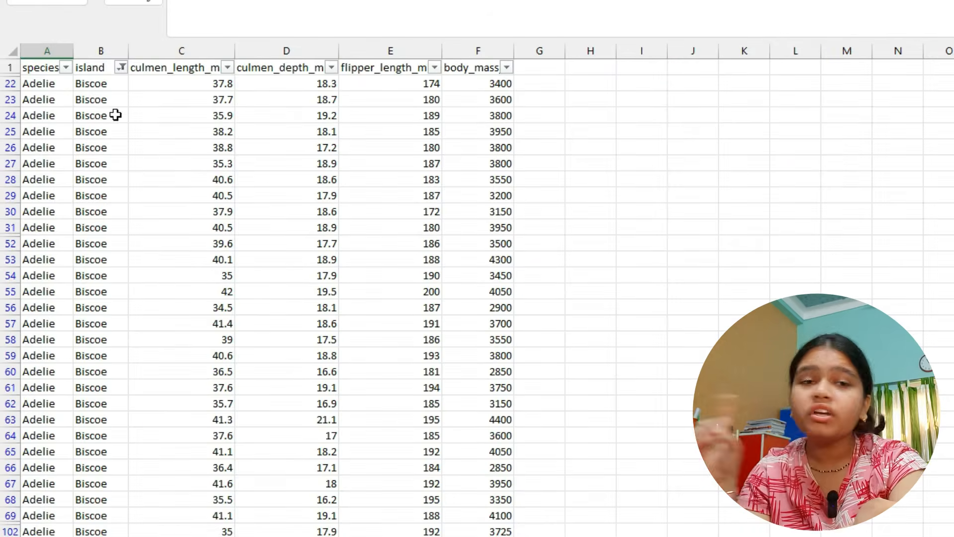
- Change the island column filter to show only the Torgersen rows
left_click(89, 93)
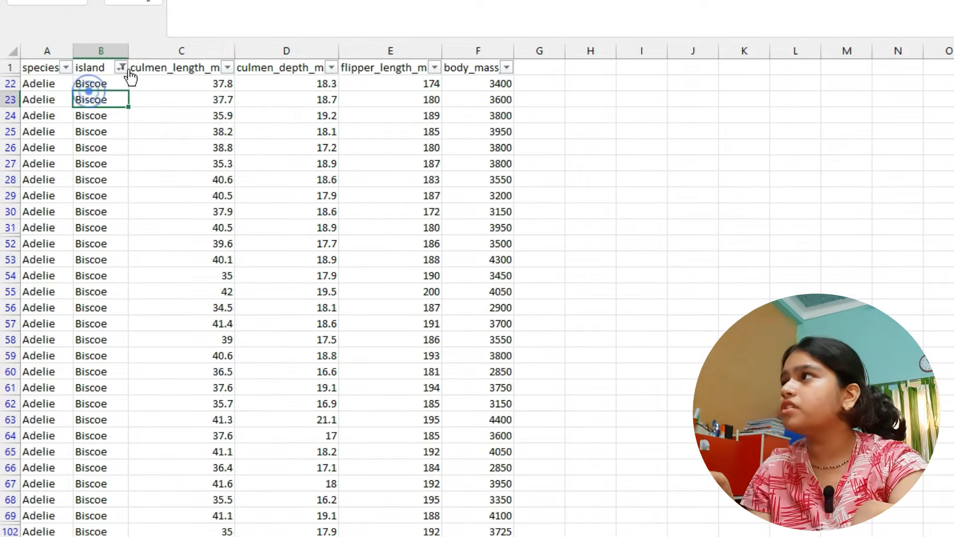
left_click(121, 67)
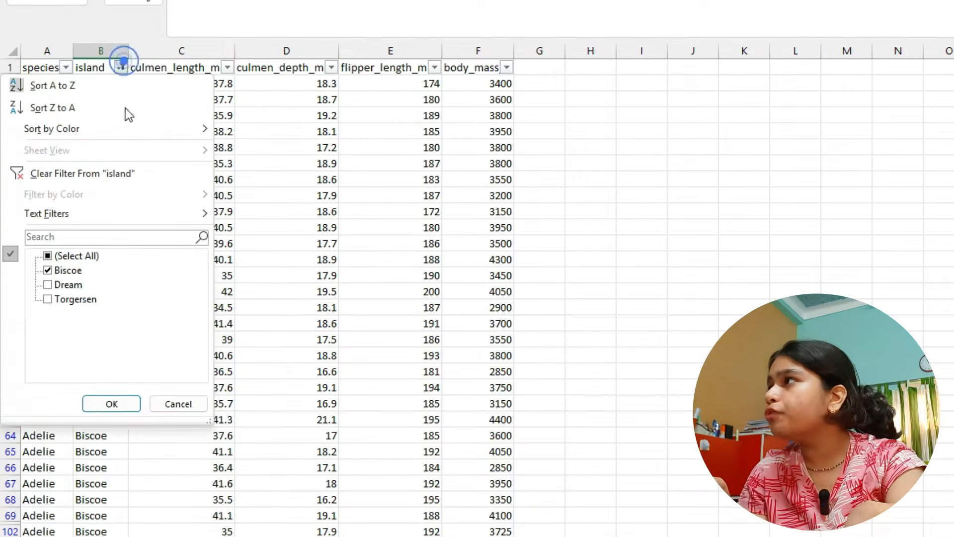
left_click(49, 256)
left_click(49, 256)
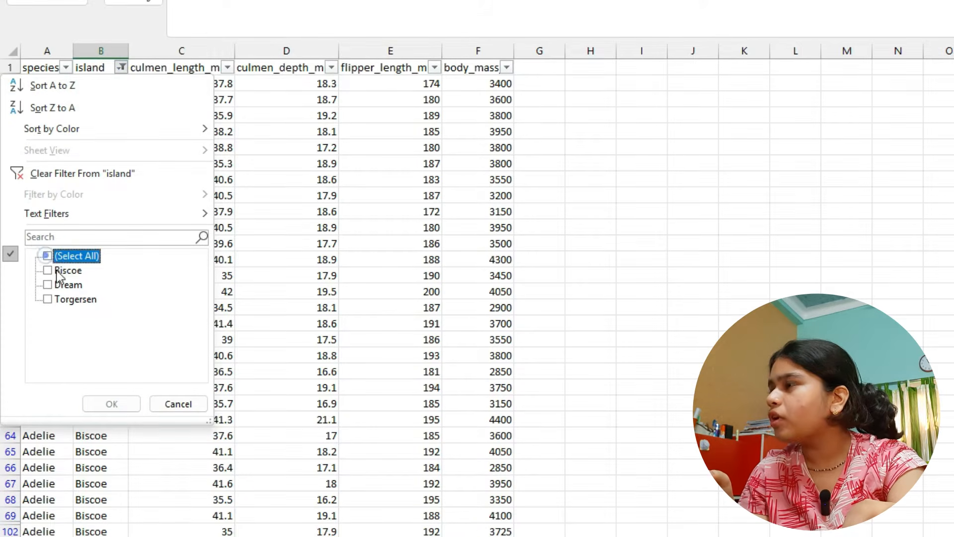
left_click(61, 300)
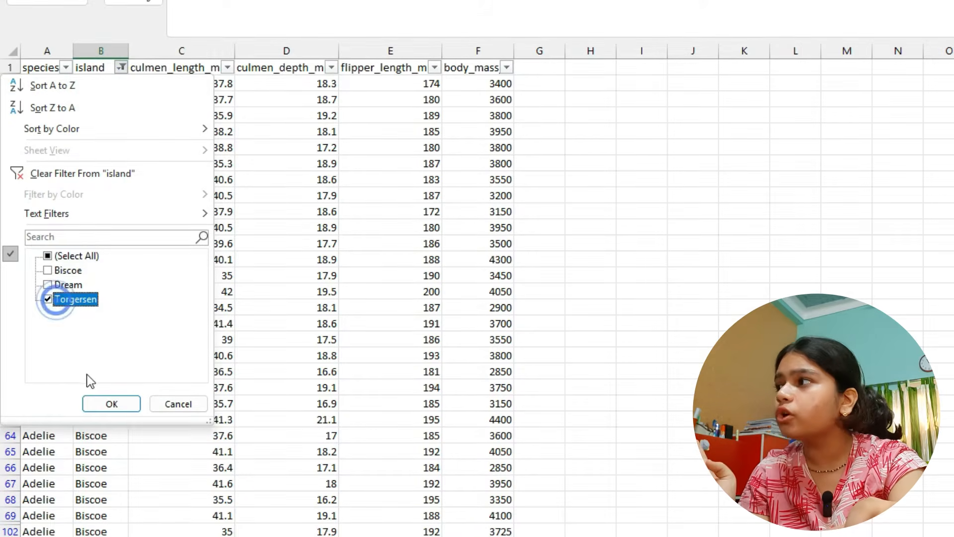
left_click(101, 405)
- Check the island and species values of the filtered Torgersen rows
left_click(67, 162)
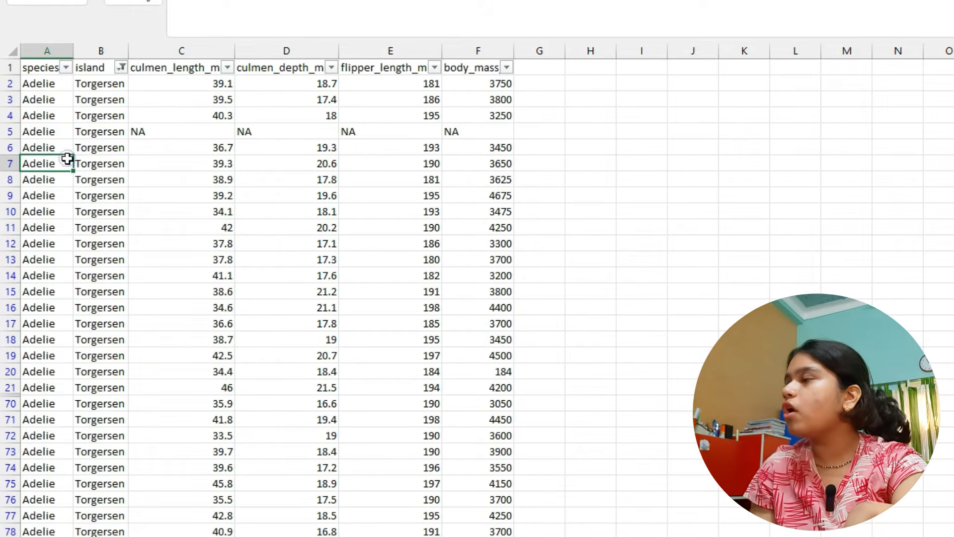
left_click_drag(104, 83, 102, 536)
left_click(49, 435)
scroll(42, 420, "up", 6)
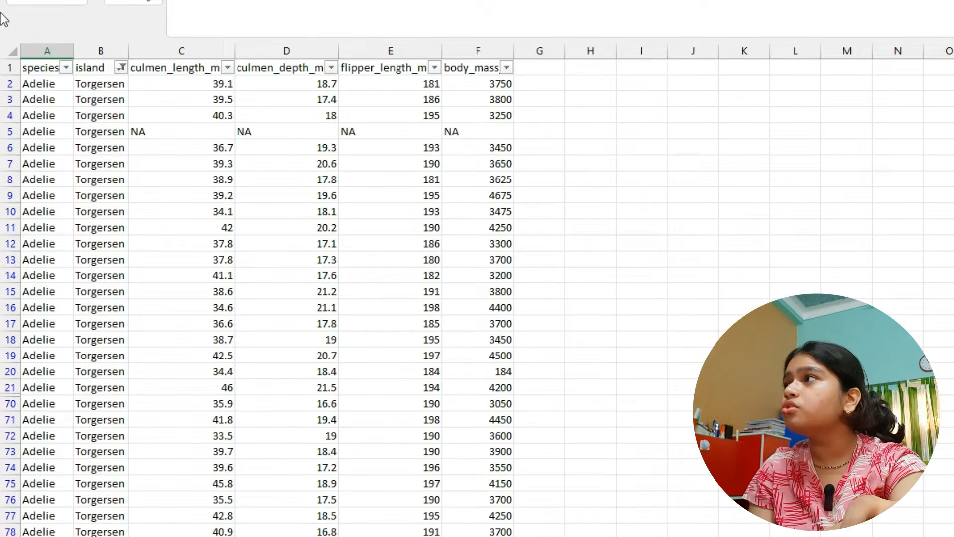
left_click_drag(42, 87, 30, 536)
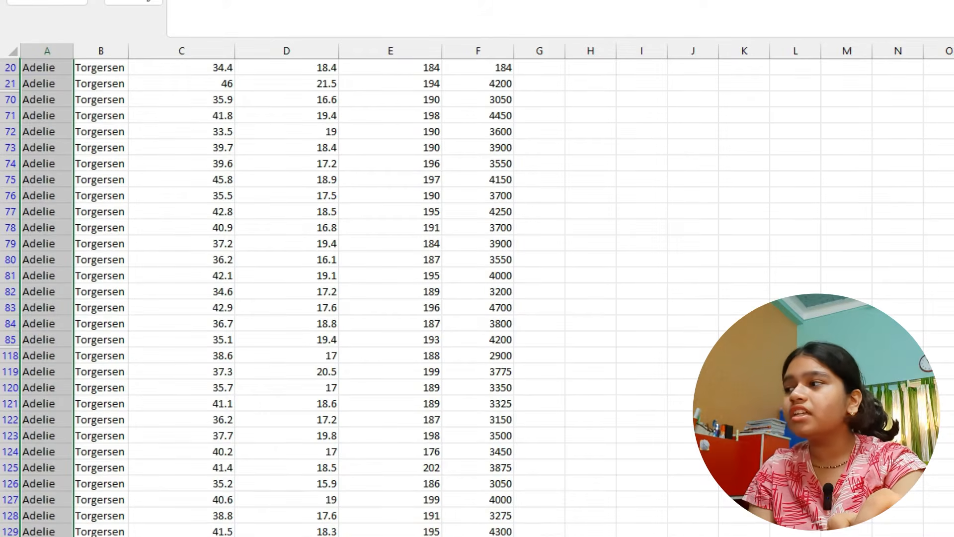
scroll(62, 408, "up", 6)
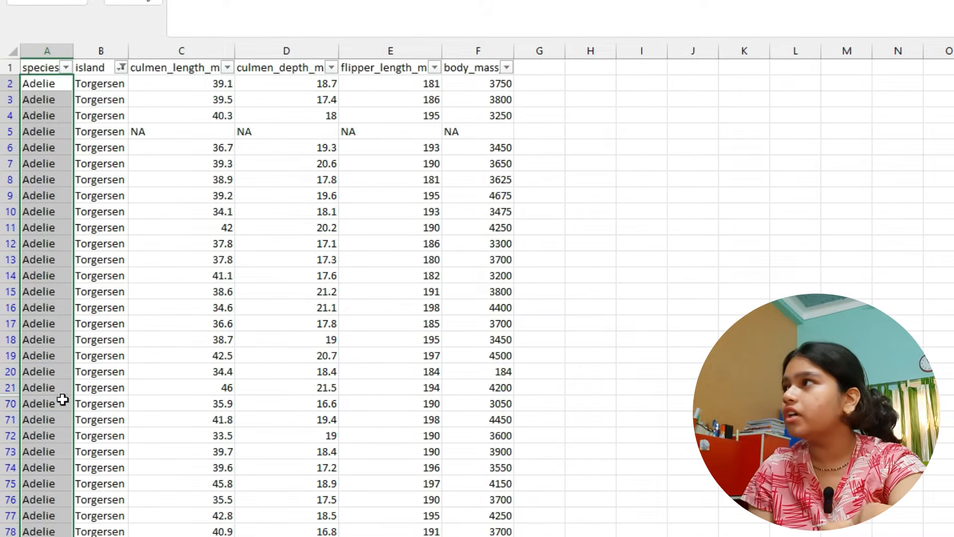
- Change the island column filter from Torgersen to only the Dream rows
left_click(107, 124)
left_click(120, 67)
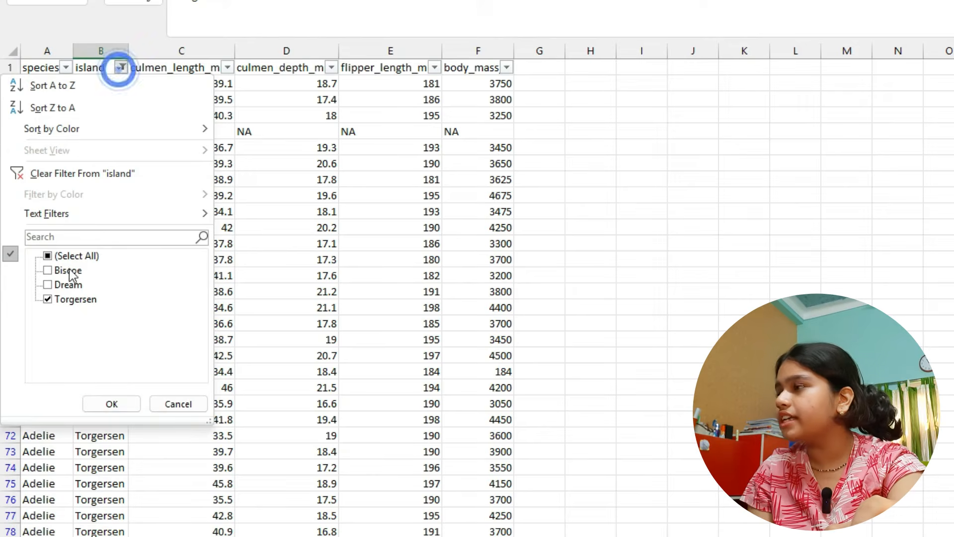
left_click(54, 285)
left_click(48, 298)
left_click(88, 402)
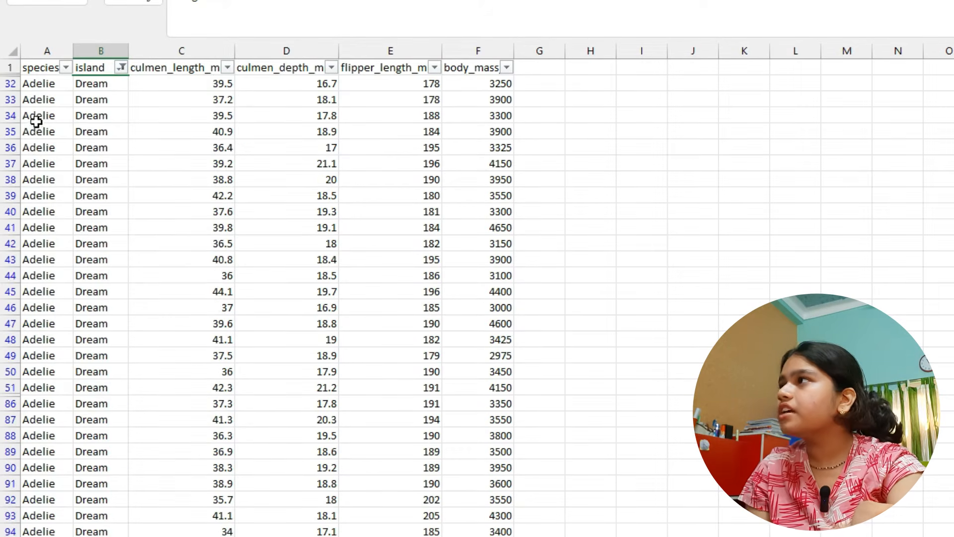
- Examine the Adelie and Chinstrap species values of the Dream rows and compare them with the island distribution in Orange's Feature Statistics
left_click_drag(44, 84, 21, 63)
left_click(77, 244)
scroll(75, 243, "down", 8)
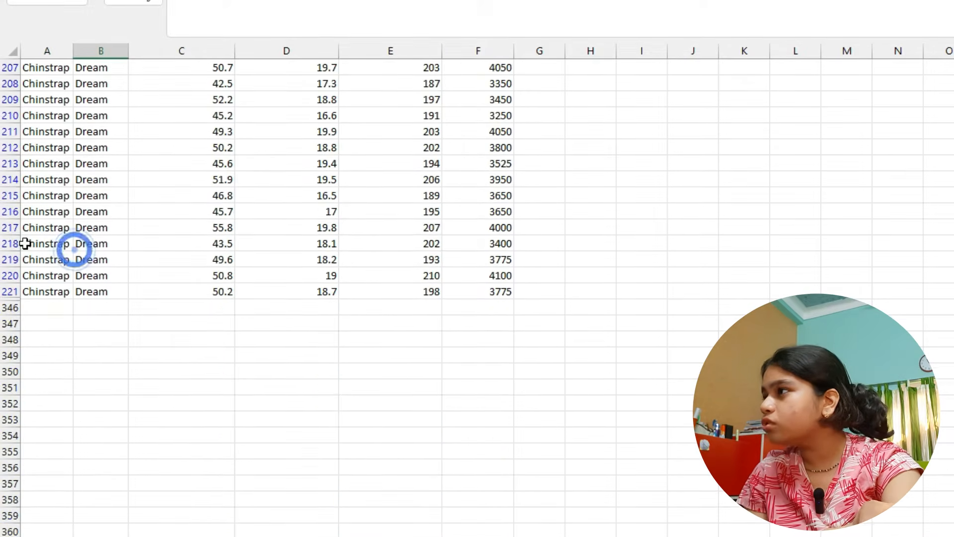
scroll(34, 263, "up", 11)
scroll(35, 280, "up", 15)
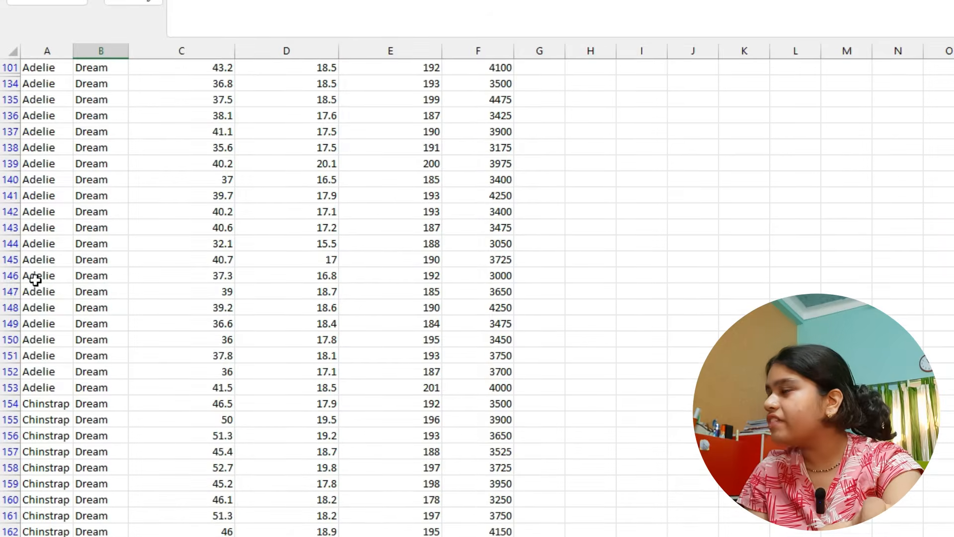
left_click_drag(52, 405, 64, 536)
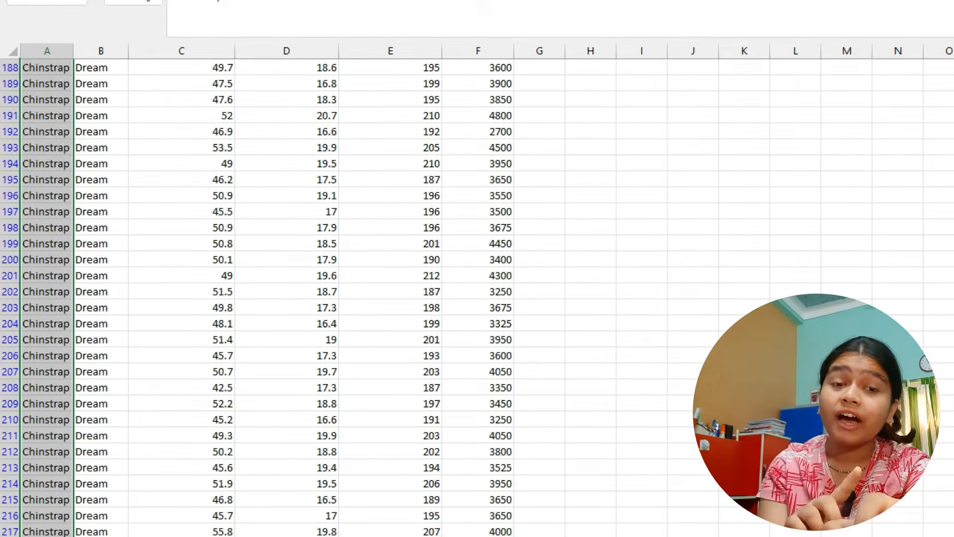
key("alt+Tab")
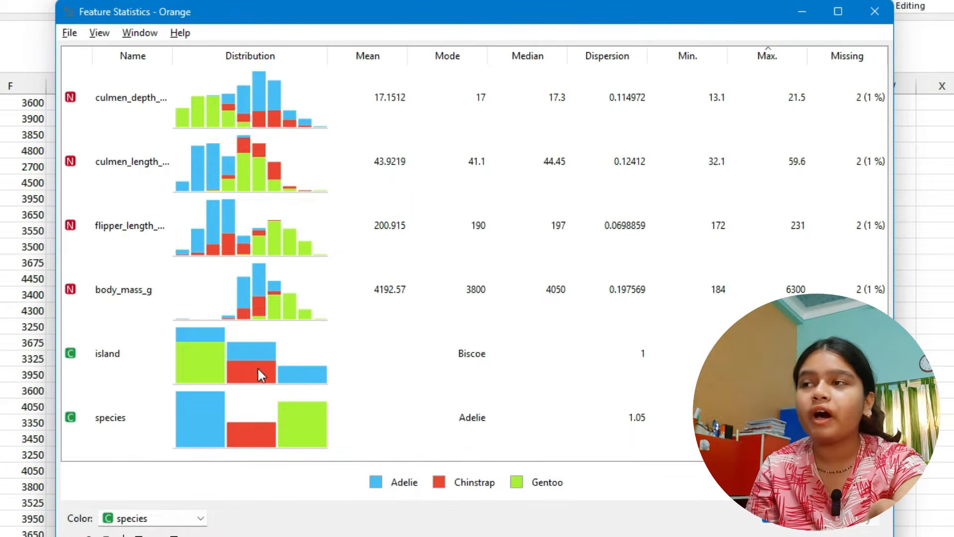
- Back in Excel, switch the island column filter from Dream to Torgersen
left_click(44, 360)
left_click(225, 133)
scroll(198, 135, "up", 20)
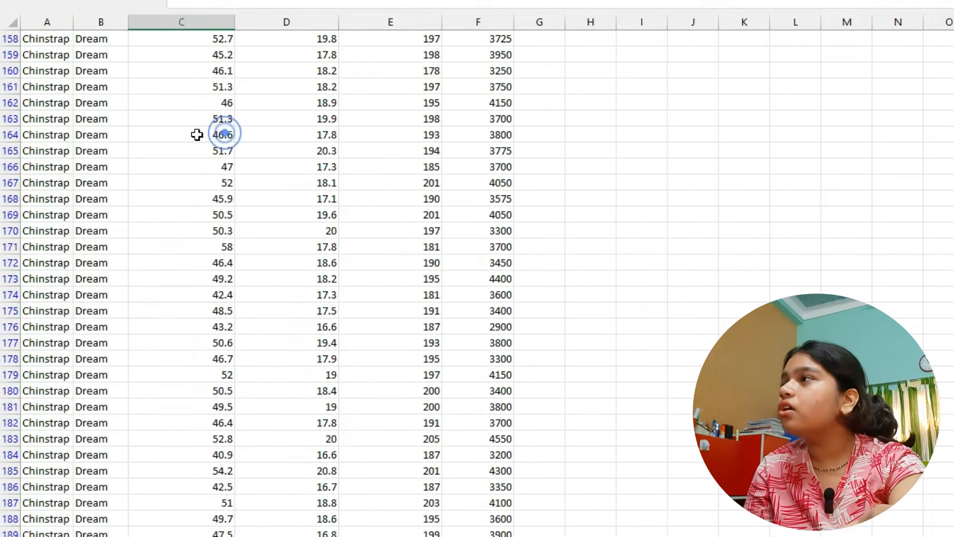
left_click(121, 39)
left_click(65, 258)
left_click(51, 268)
left_click(111, 374)
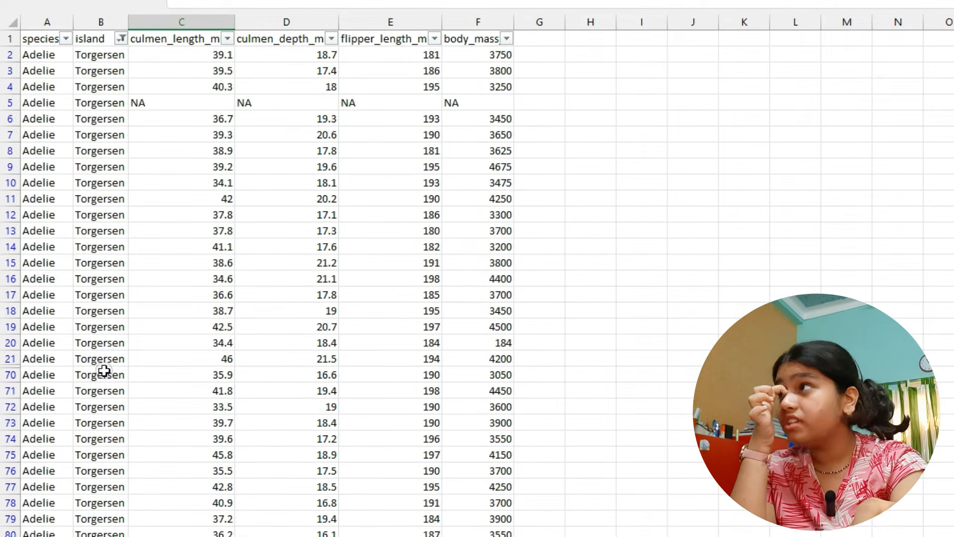
- Check the species values of all Torgersen rows against the Torgersen bar of the island distribution in Orange's Feature Statistics
left_click_drag(95, 56, 94, 461)
left_click(120, 247)
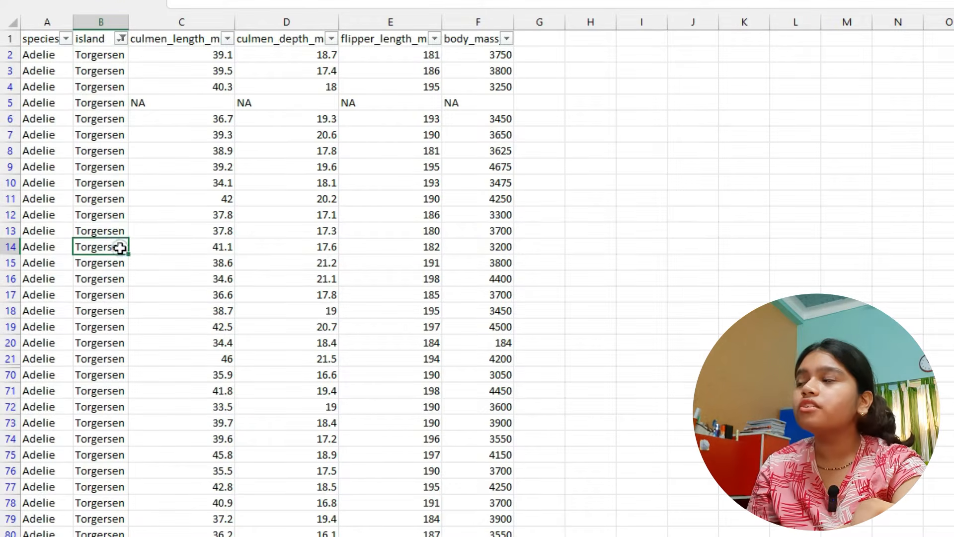
left_click(43, 56)
left_click_drag(42, 56, 27, 533)
left_click(46, 423)
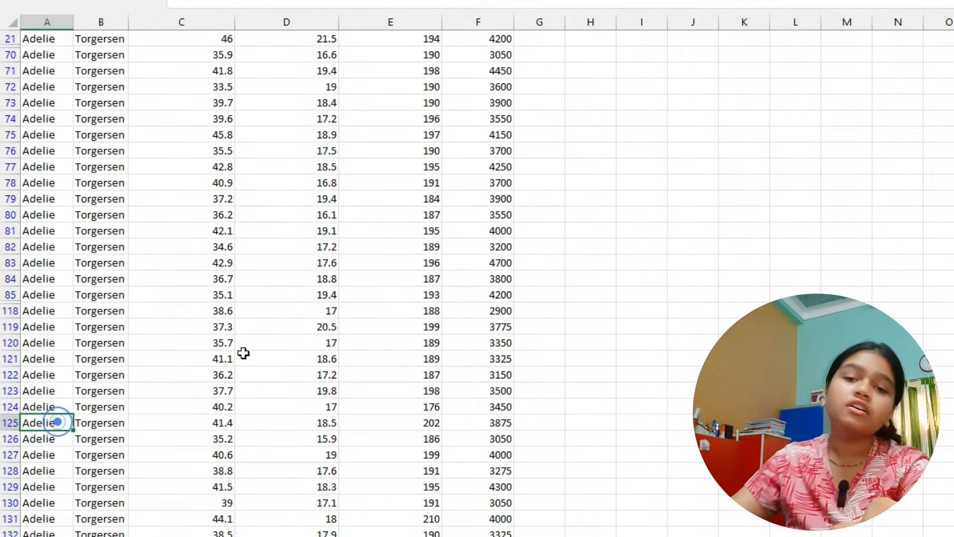
scroll(45, 265, "down", 5)
scroll(44, 264, "down", 2)
scroll(45, 247, "up", 8)
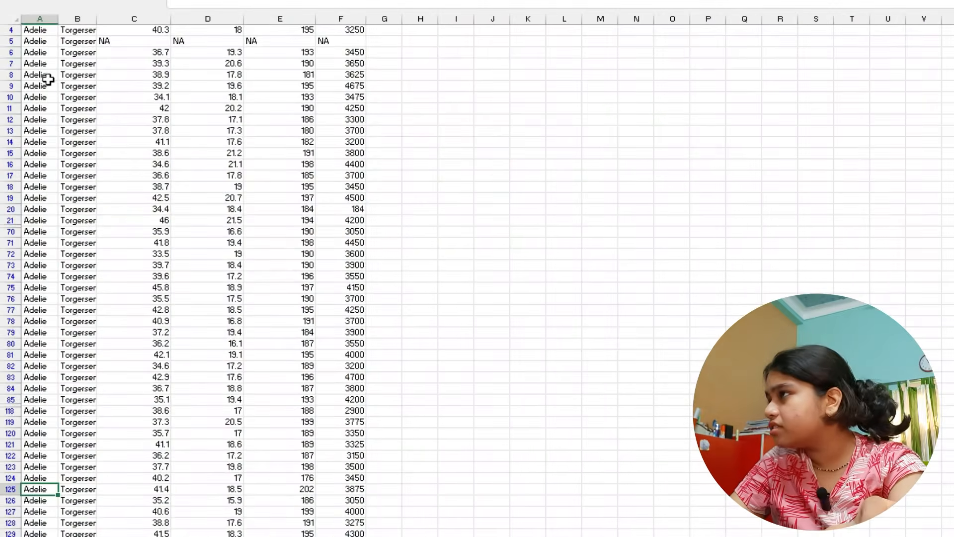
scroll(46, 79, "down", 2)
left_click_drag(32, 34, 25, 497)
left_click(206, 321)
scroll(160, 305, "up", 3)
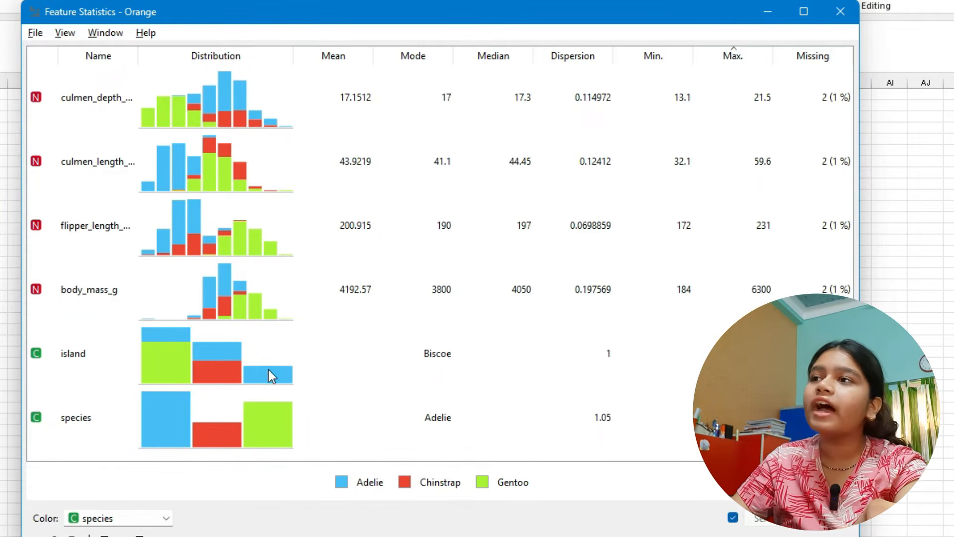
- Examine the species-colored distributions of the culmen depth, culmen length, flipper length and body mass rows in Feature Statistics
left_click(351, 486)
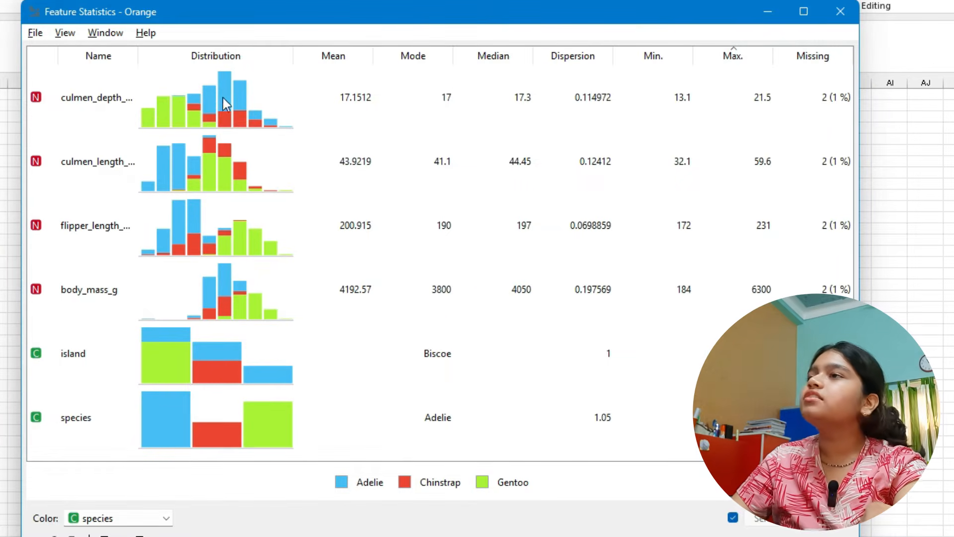
left_click(202, 91)
left_click(82, 159)
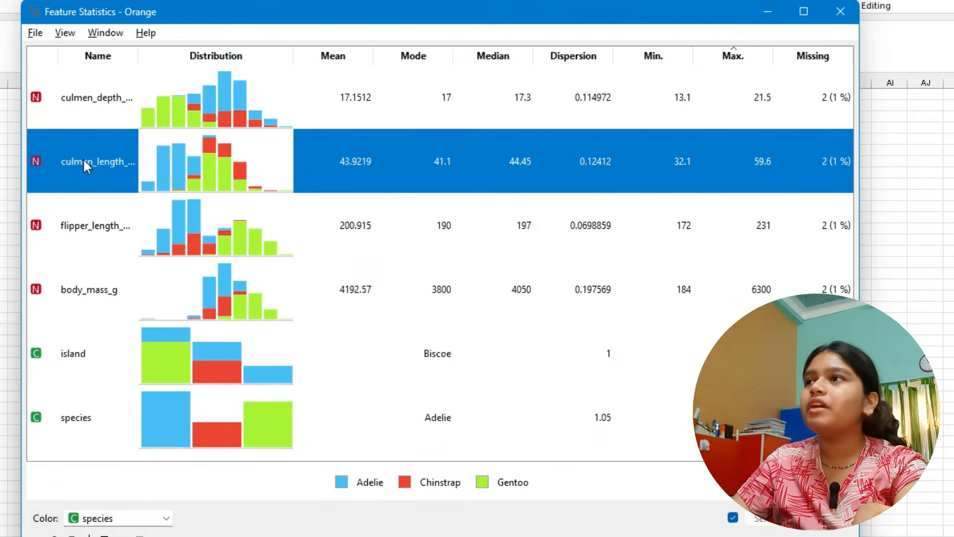
left_click(99, 236)
left_click(102, 312)
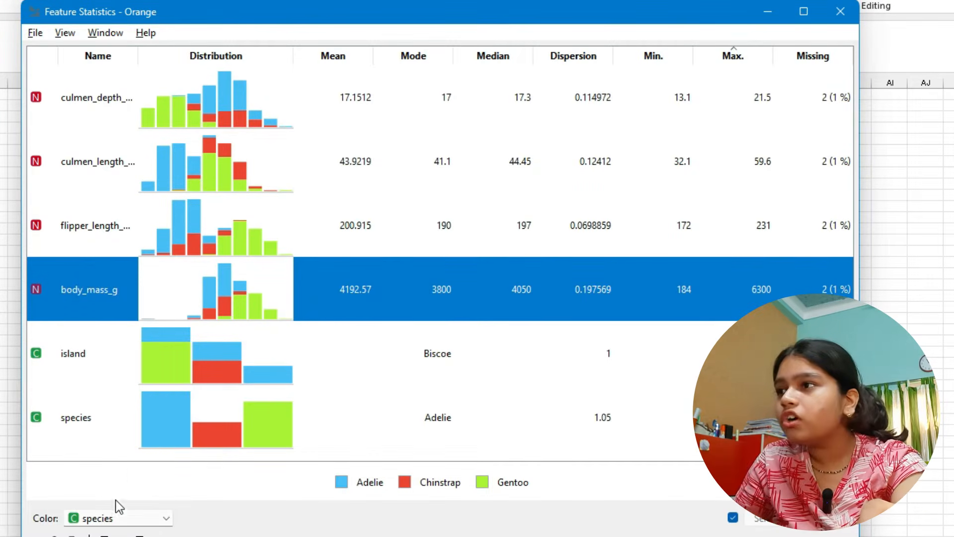
left_click(121, 464)
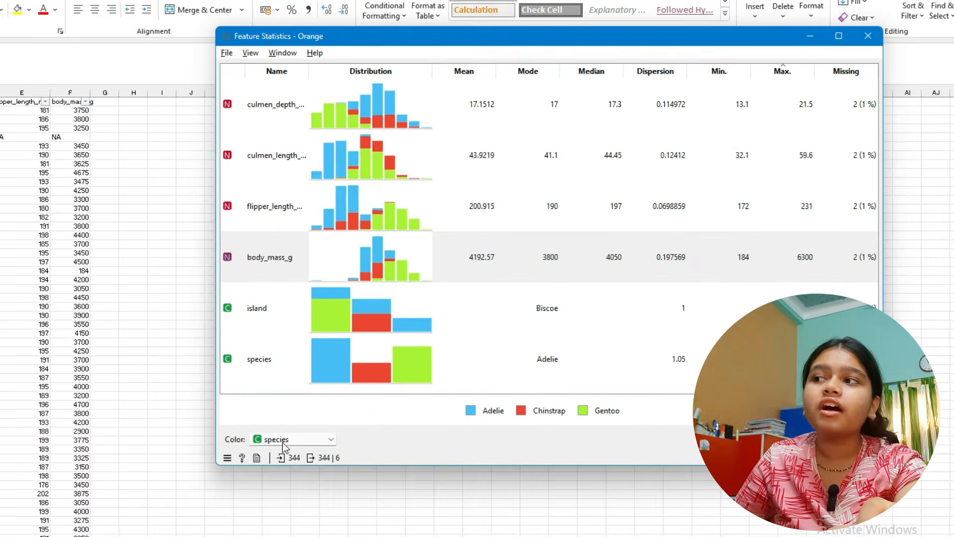
- Color the Feature Statistics distributions by island to compare them, and restore the coloring by species
left_click(282, 442)
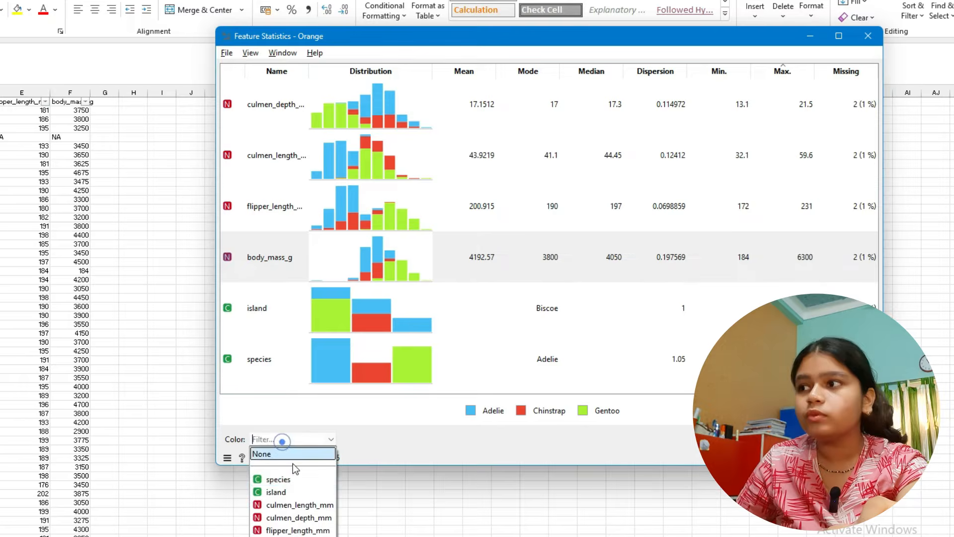
left_click(297, 490)
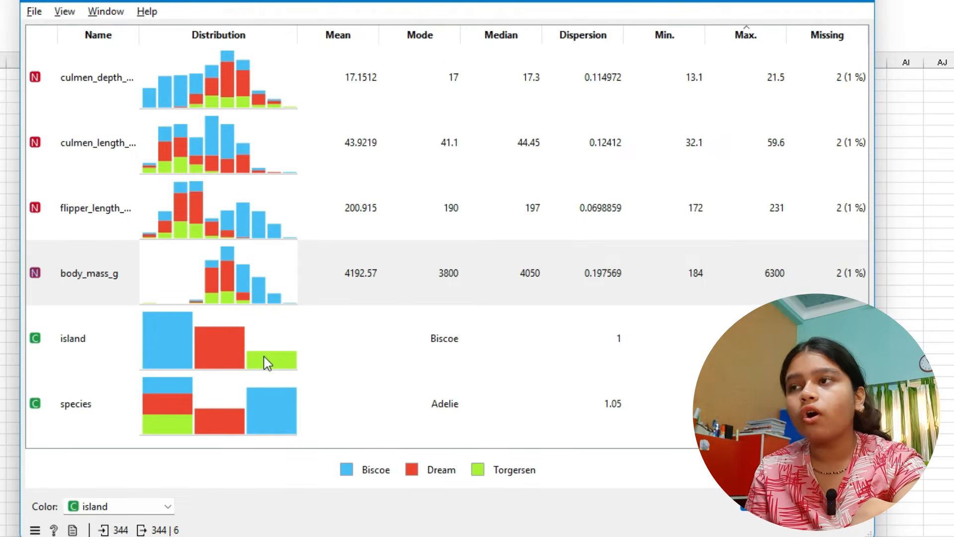
left_click(130, 506)
left_click(116, 535)
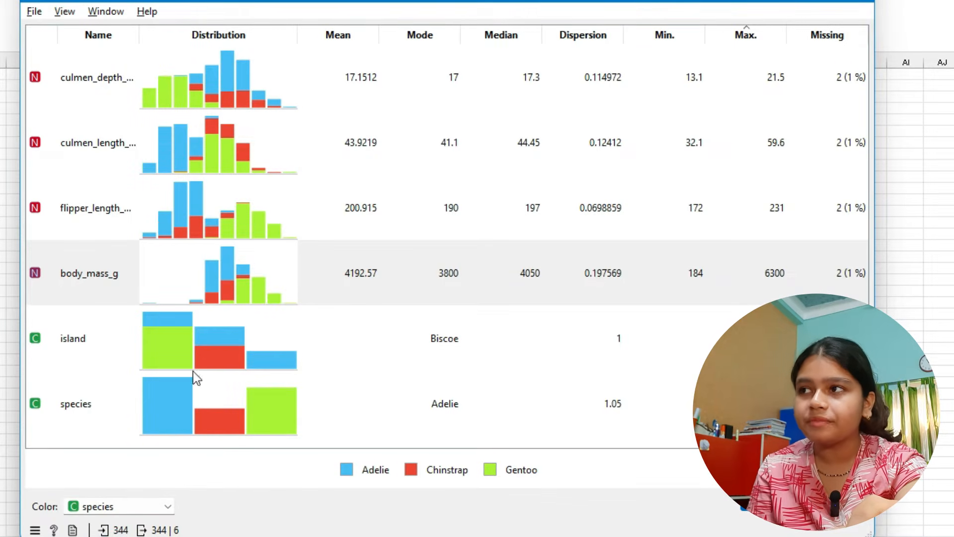
- Color the Feature Statistics distributions by island
left_click(117, 502)
left_click(119, 535)
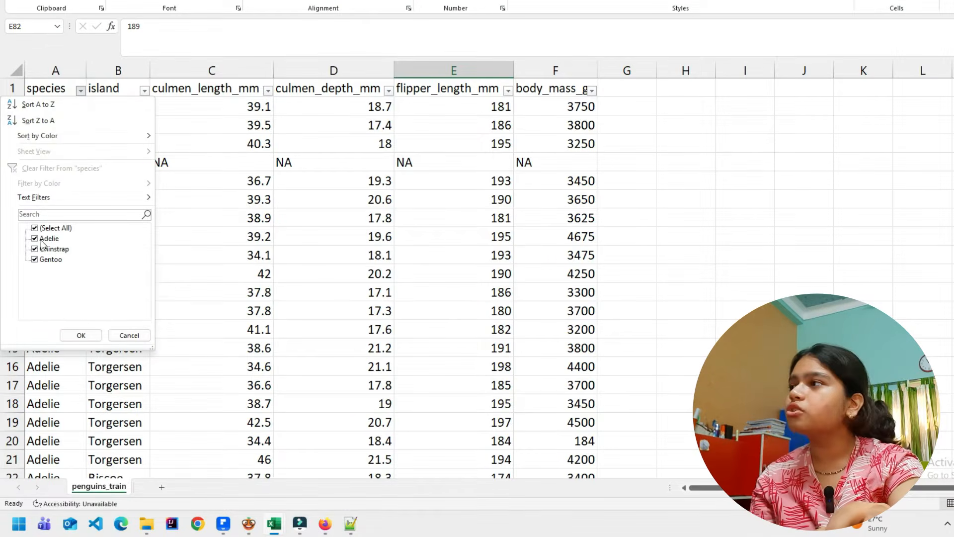
- Switch to Excel and filter the species column of penguins_train to show only Adelie rows
left_click(34, 228)
left_click(34, 238)
left_click(69, 338)
scroll(65, 237, "up", 10)
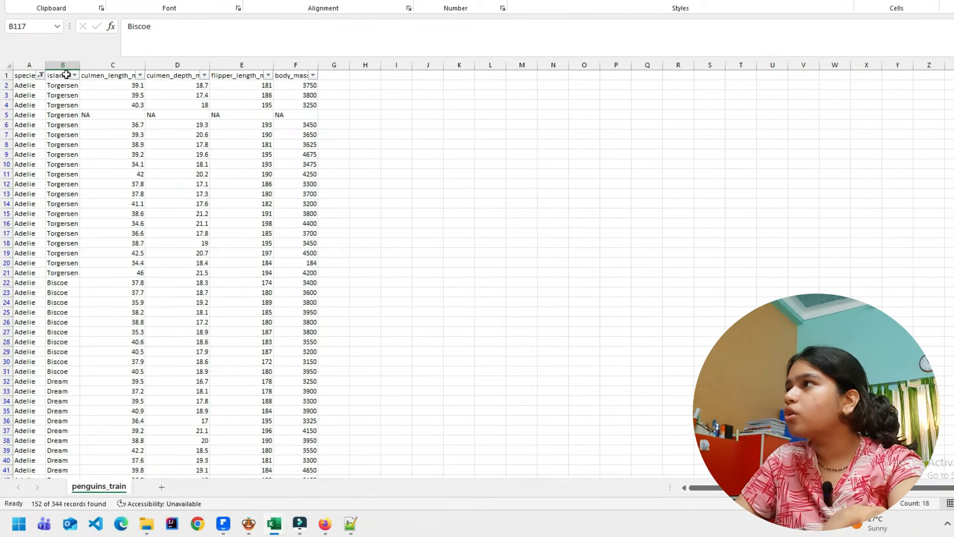
- Copy the filtered island column from Excel and paste it over the entire text of the Notepad++ document
left_click(68, 65)
key("ctrl+c")
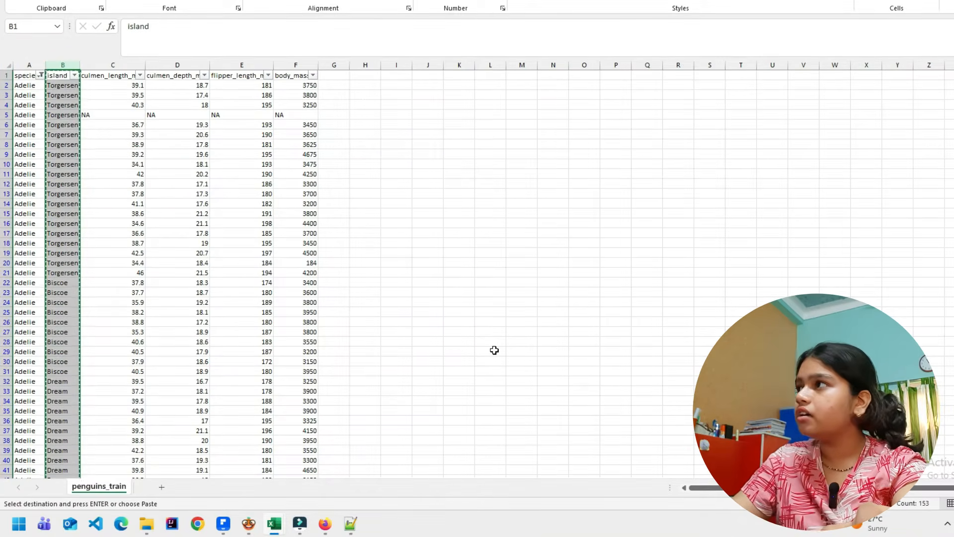
key("alt+Tab")
key("alt+Tab")
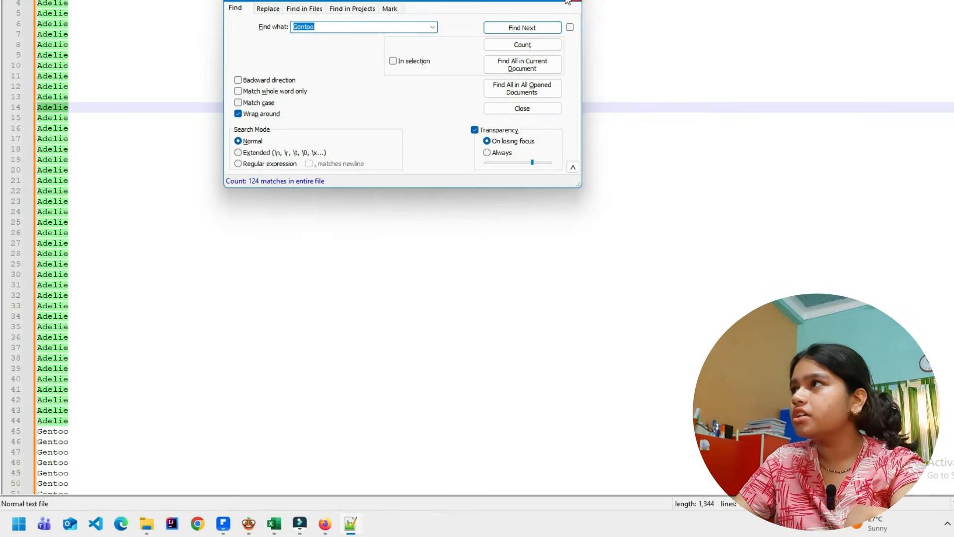
left_click(567, 1)
key("ctrl+a")
key("ctrl+v")
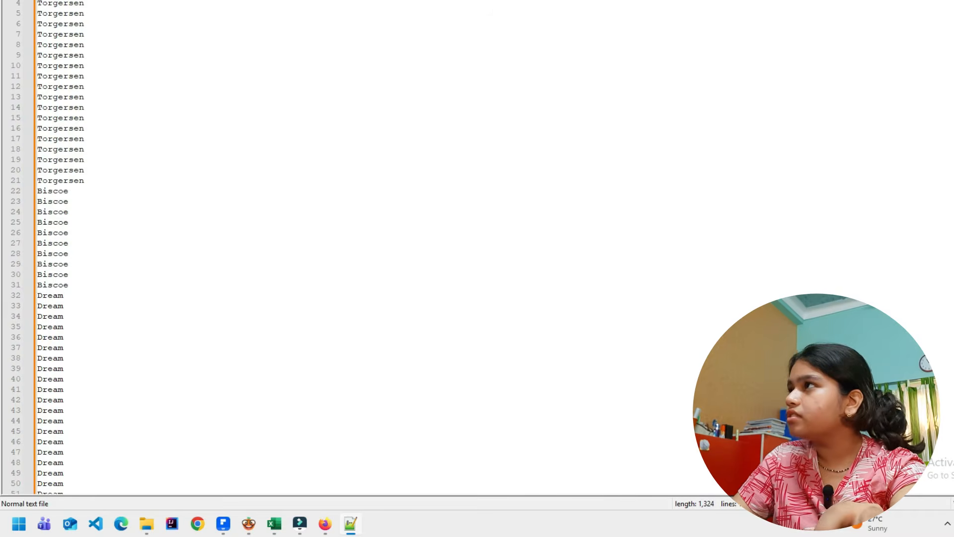
- Count the occurrences of Torgersen in the pasted island list
double_click(55, 43)
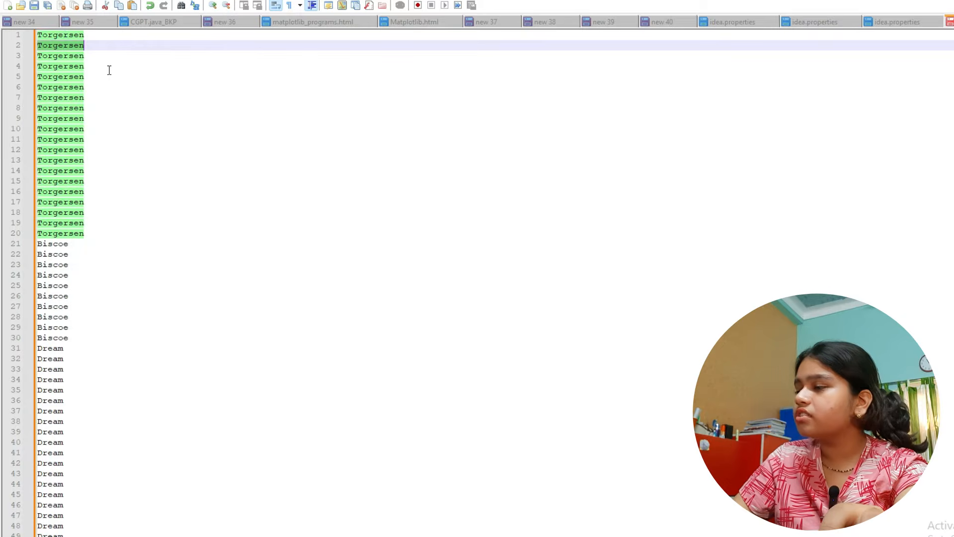
key("ctrl+f")
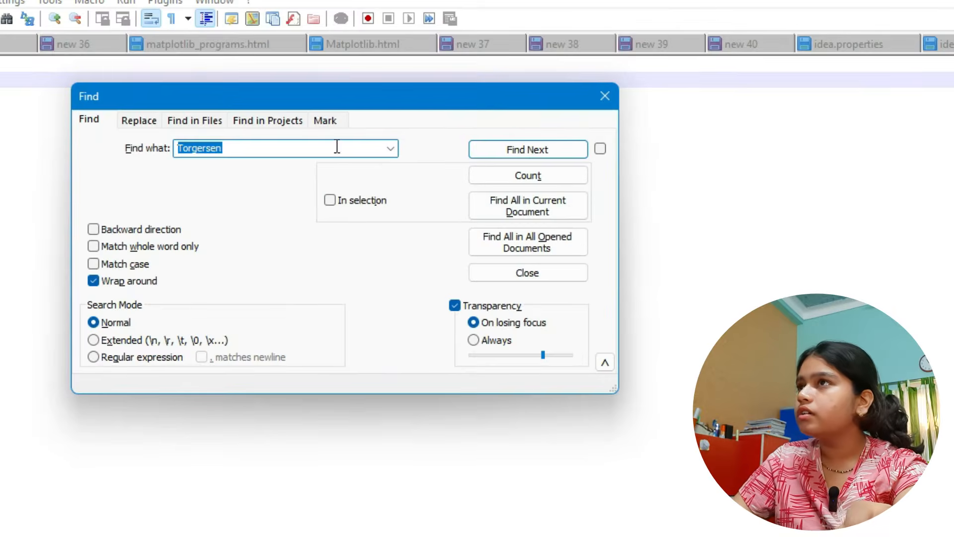
left_click(572, 181)
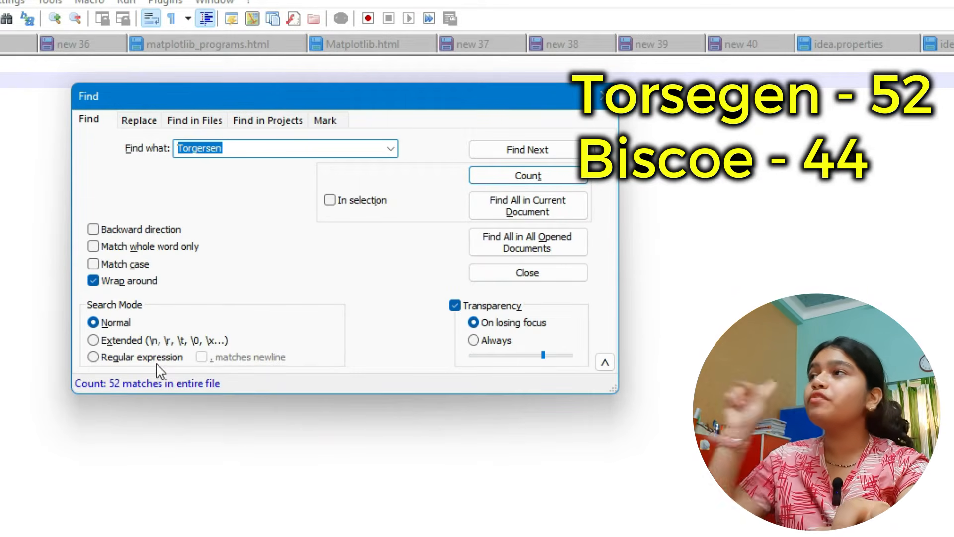
- Count the occurrences of Biscoe in the pasted island list
left_click(213, 148)
double_click(213, 148)
type("Bic")
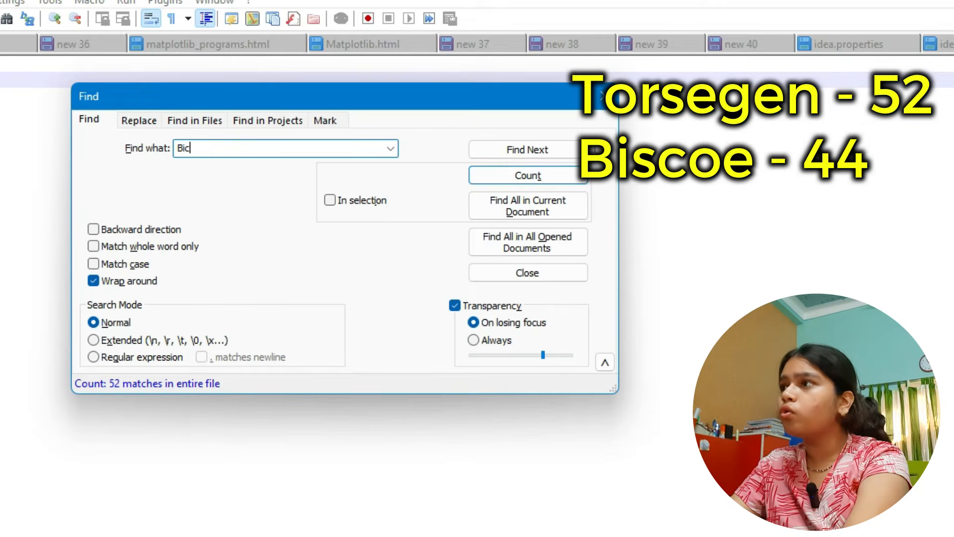
type("ocoe")
left_click(512, 170)
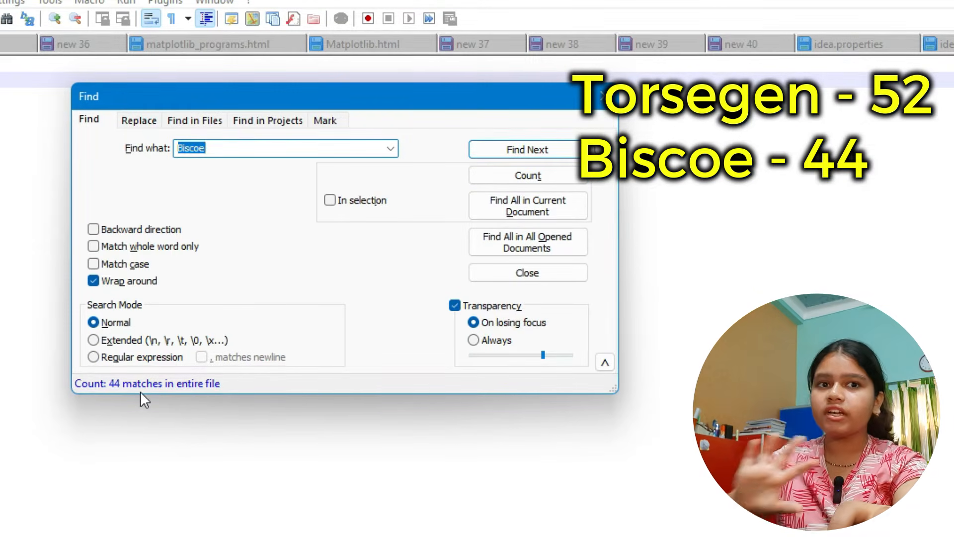
- Count the occurrences of Dream in the pasted island list
double_click(281, 152)
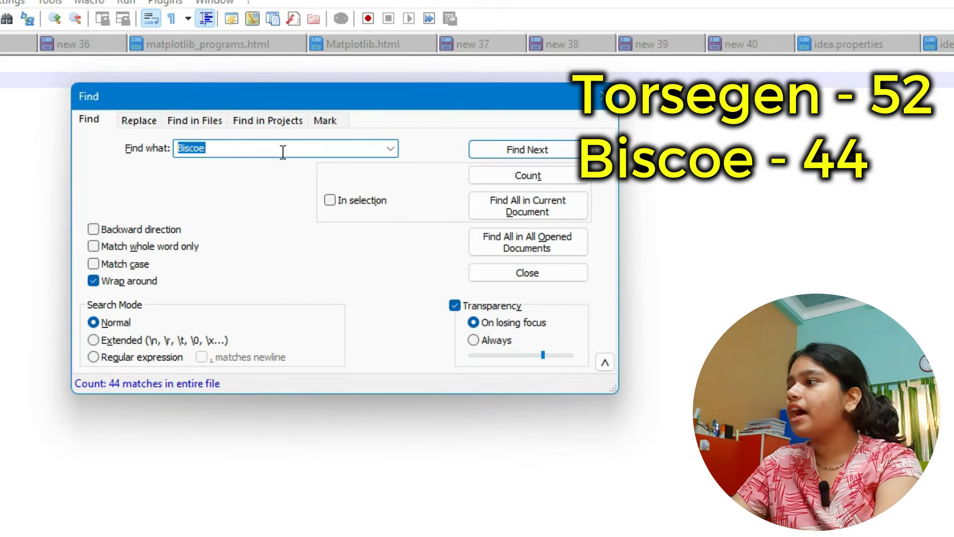
type("Dream")
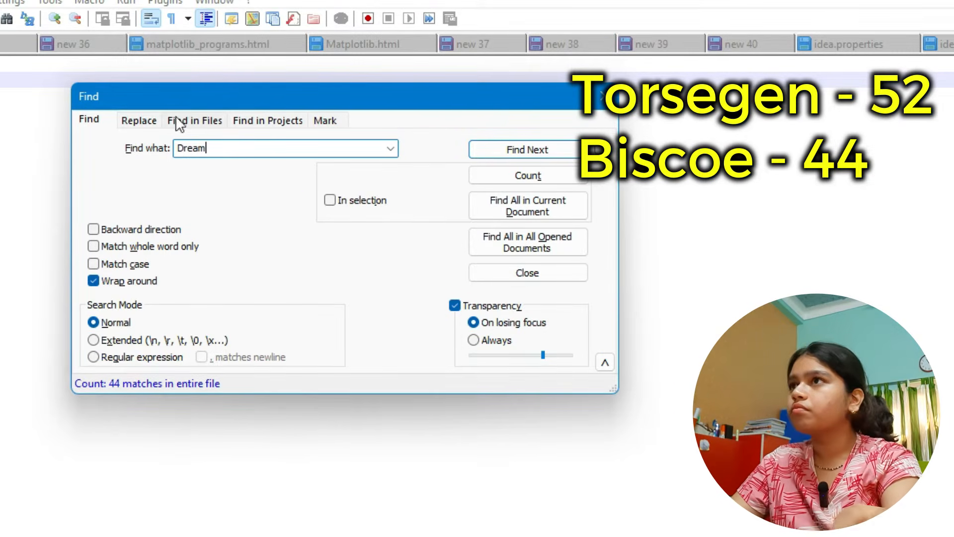
left_click(555, 181)
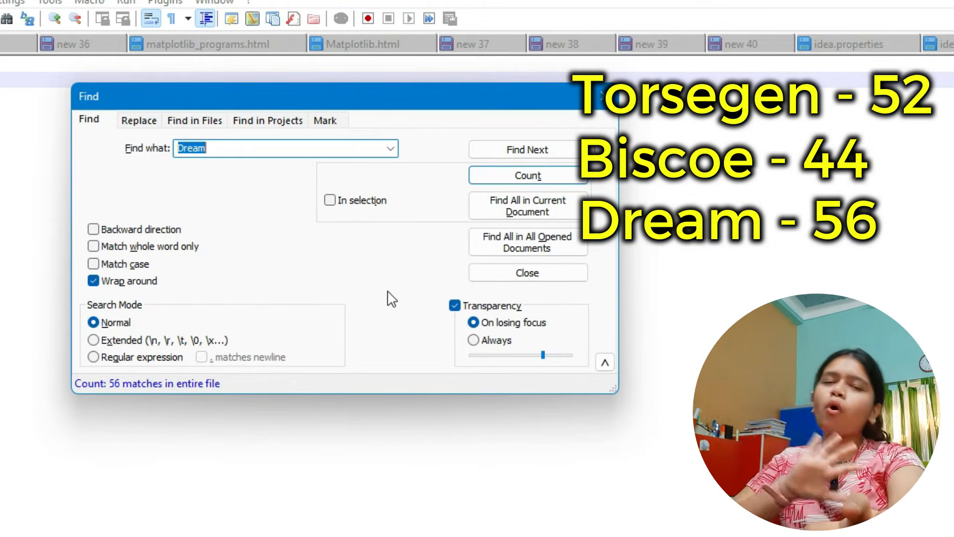
- Return to Orange's Feature Statistics and compare the island counts with the Adelie bar in the species row
key("alt+Tab")
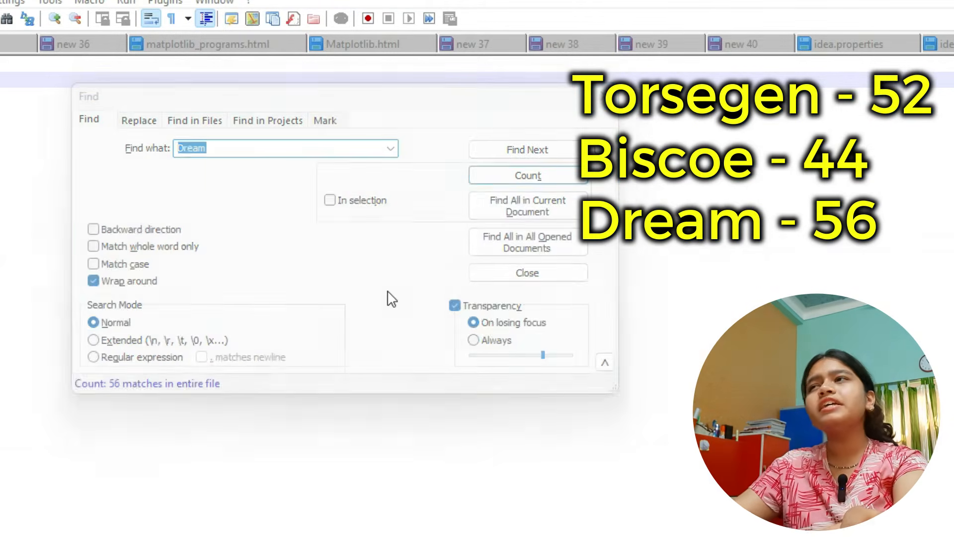
key("alt+Tab")
key("alt+Tab")
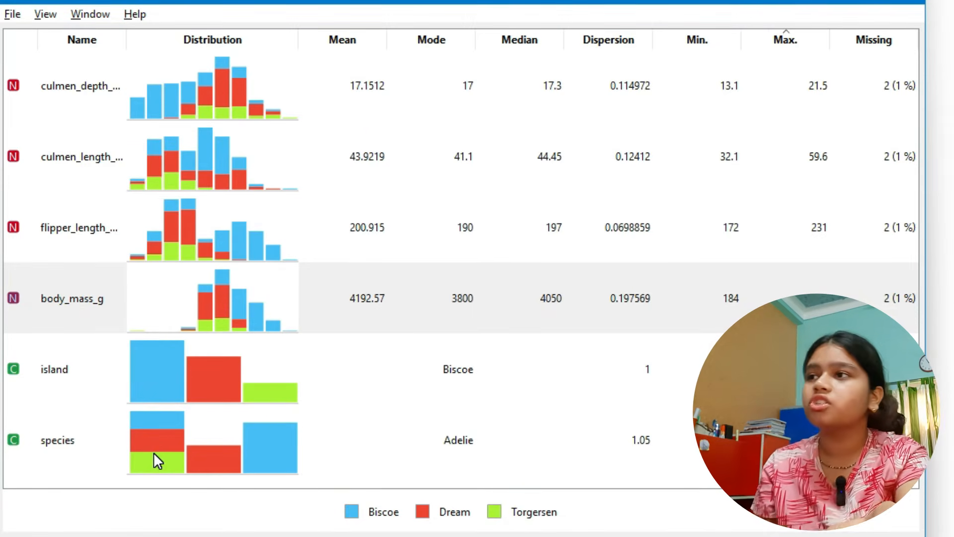
left_click(241, 477)
left_click(79, 456)
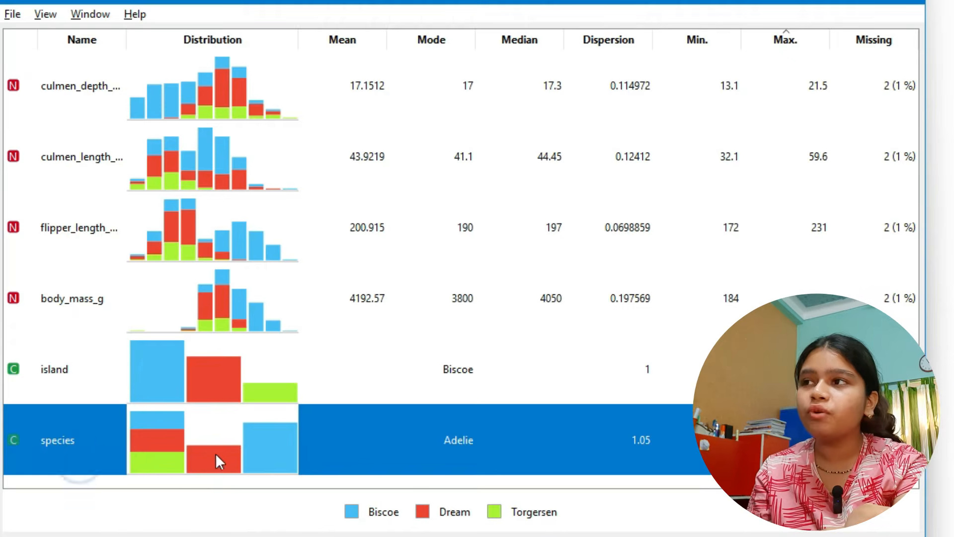
- Color the distributions by species to identify the species bars, and restore the coloring by island
left_click(118, 536)
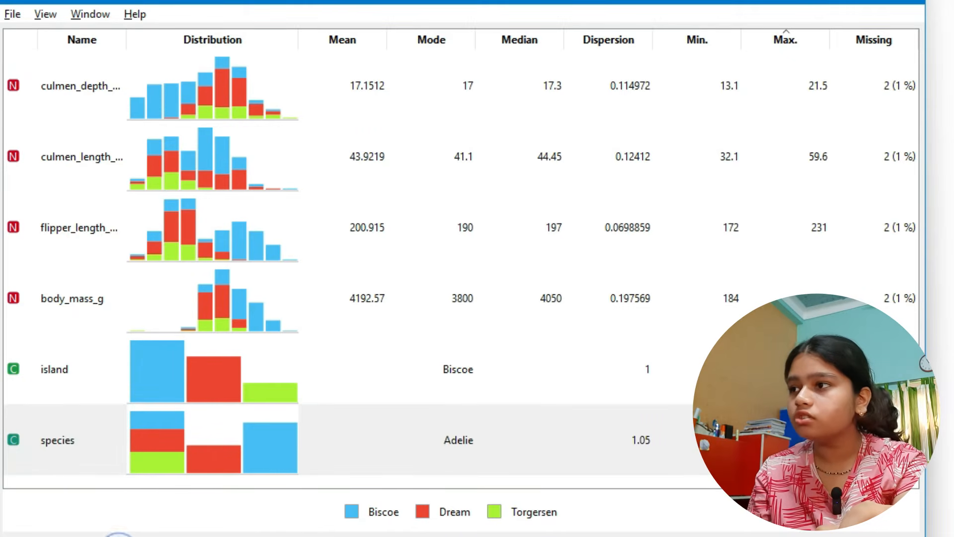
left_click(129, 536)
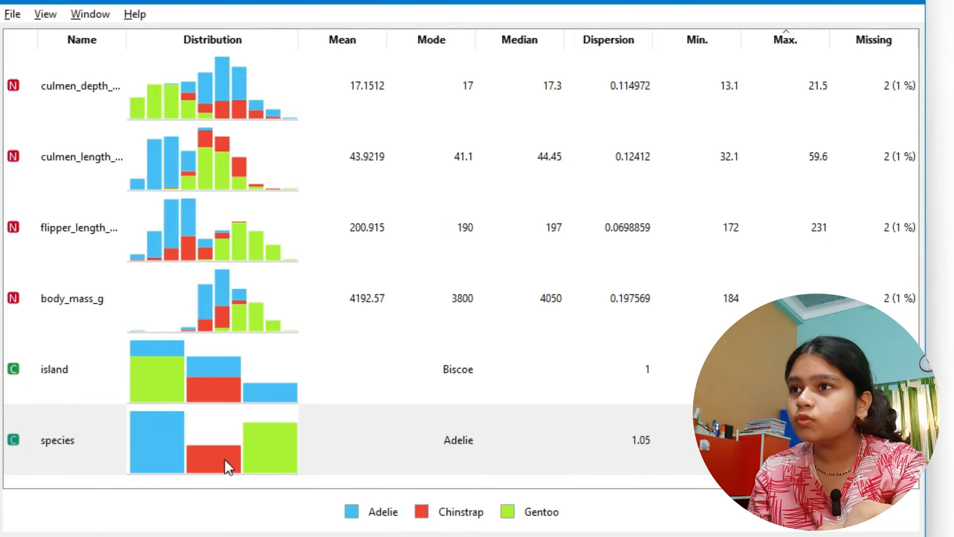
left_click(140, 536)
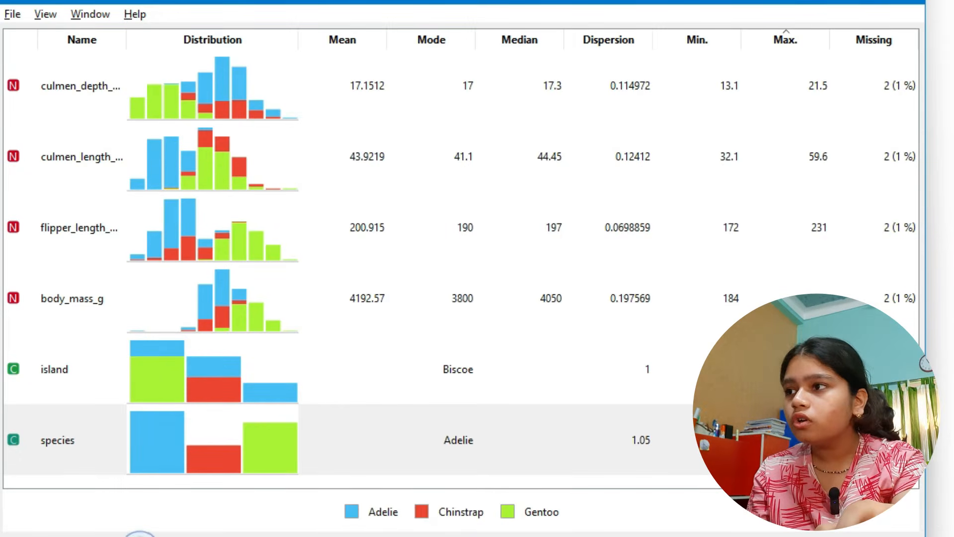
left_click(140, 536)
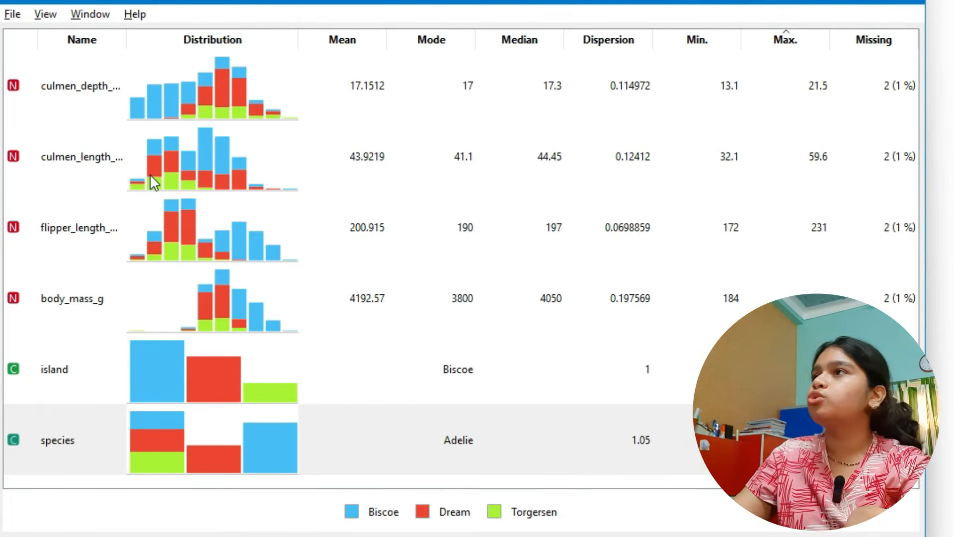
- Back in Excel, switch the species column filter from Adelie to Chinstrap
key("super+Tab")
left_click(155, 191)
left_click(74, 41)
left_click(63, 24)
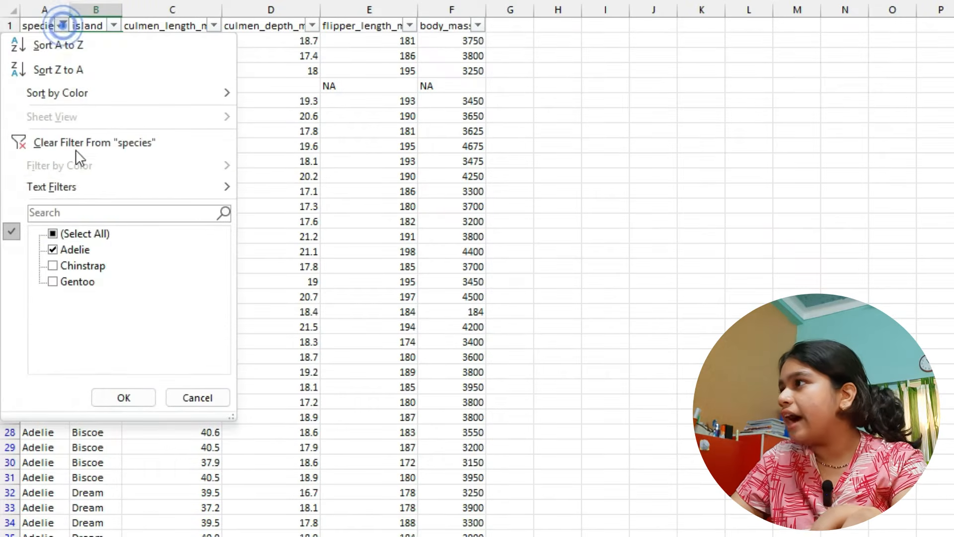
left_click(71, 250)
left_click(53, 265)
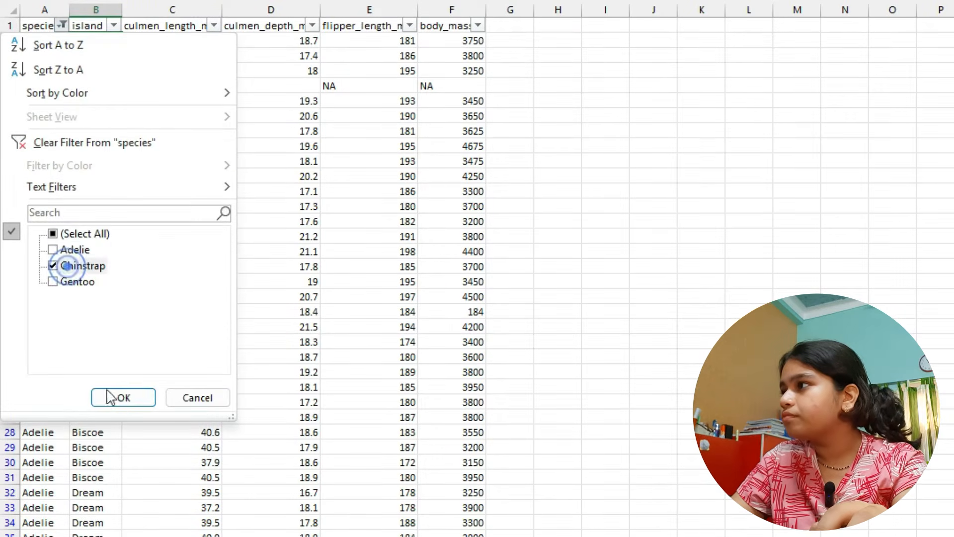
left_click(124, 398)
- Check the island values of all Chinstrap rows against the Chinstrap bar of the species distribution in Feature Statistics
left_click_drag(87, 40, 104, 535)
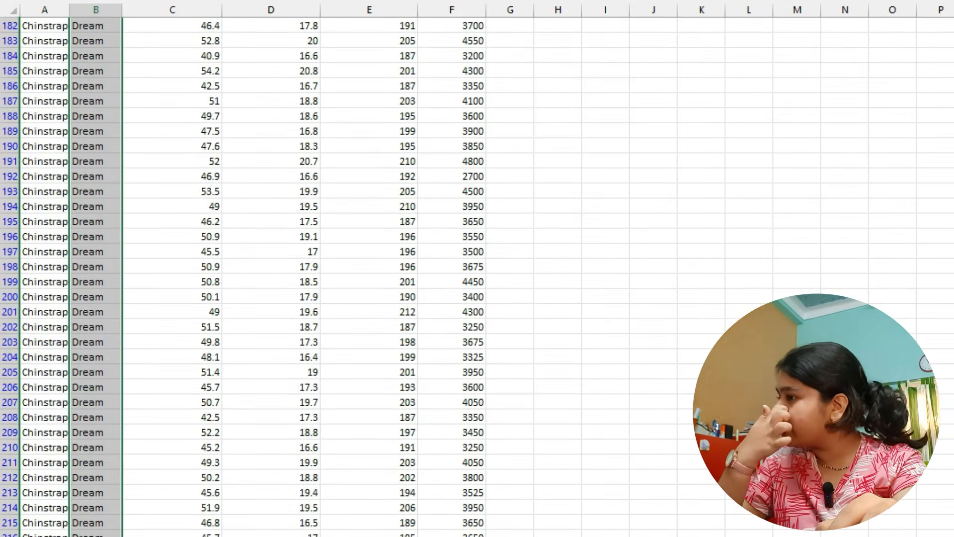
key("alt+Tab")
left_click(602, 122)
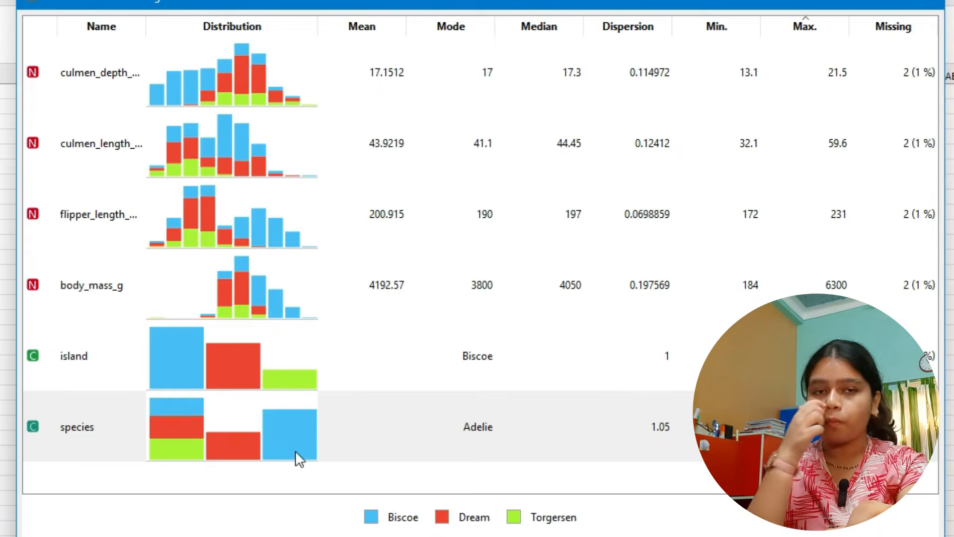
- Return to Excel and switch the species column filter from Chinstrap to Gentoo
key("alt+Tab")
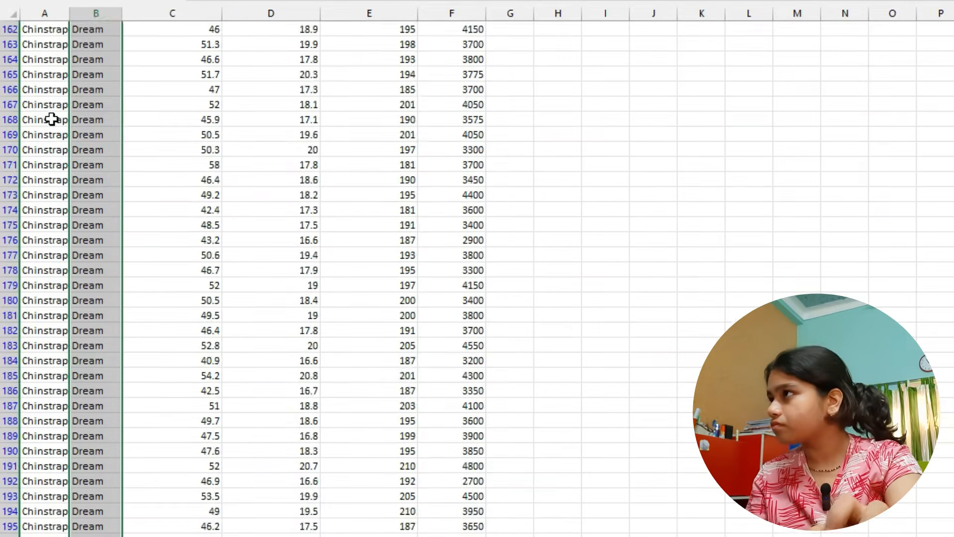
scroll(79, 119, "up", 3)
left_click(62, 28)
left_click(53, 285)
left_click(54, 269)
left_click(123, 401)
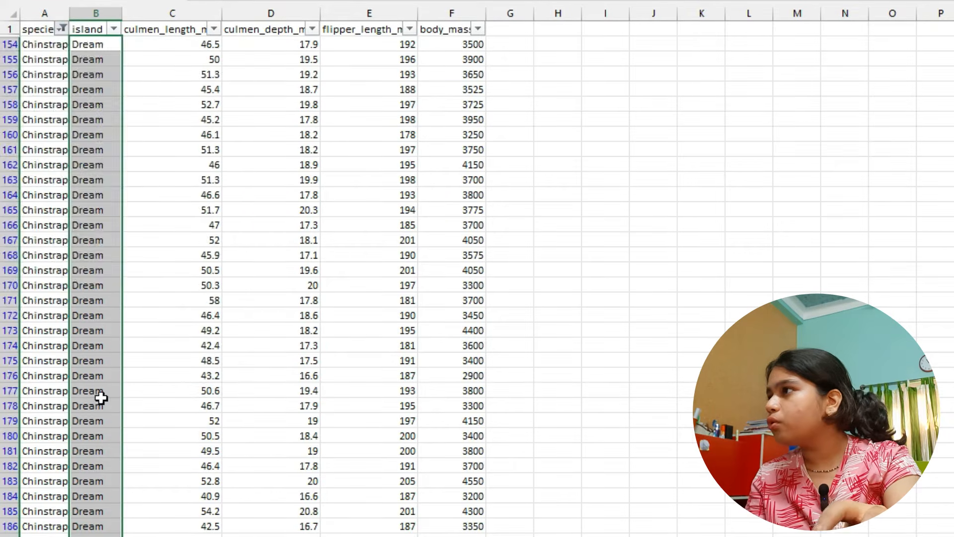
- Check the island values of all Gentoo rows against the Gentoo bar in Feature Statistics, and examine the missing values of culmen length
left_click_drag(109, 54, 96, 534)
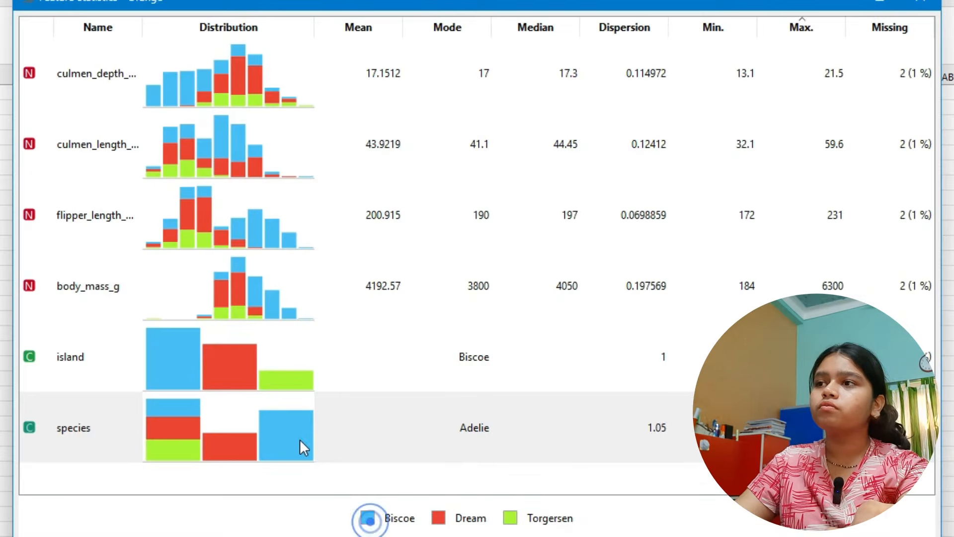
left_click(299, 439)
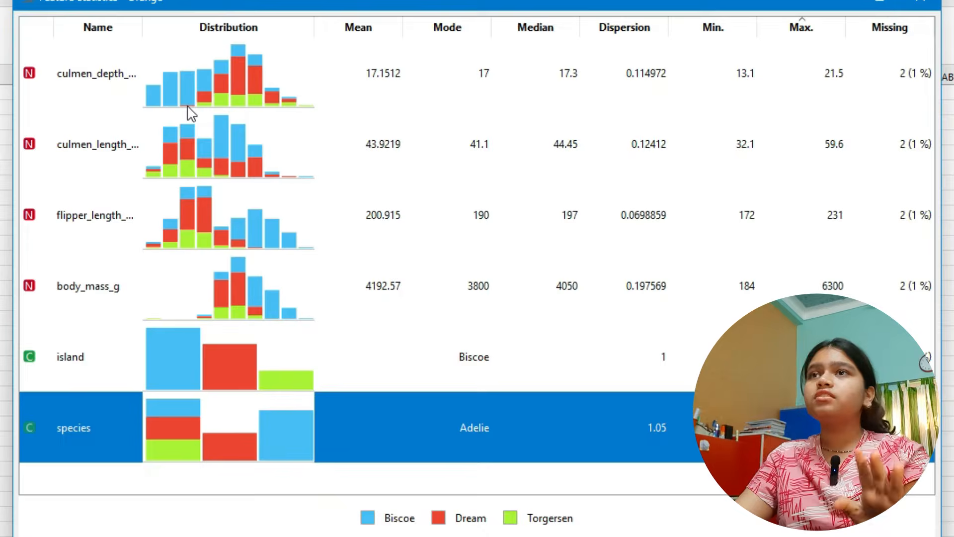
key("alt+Tab")
key("Escape")
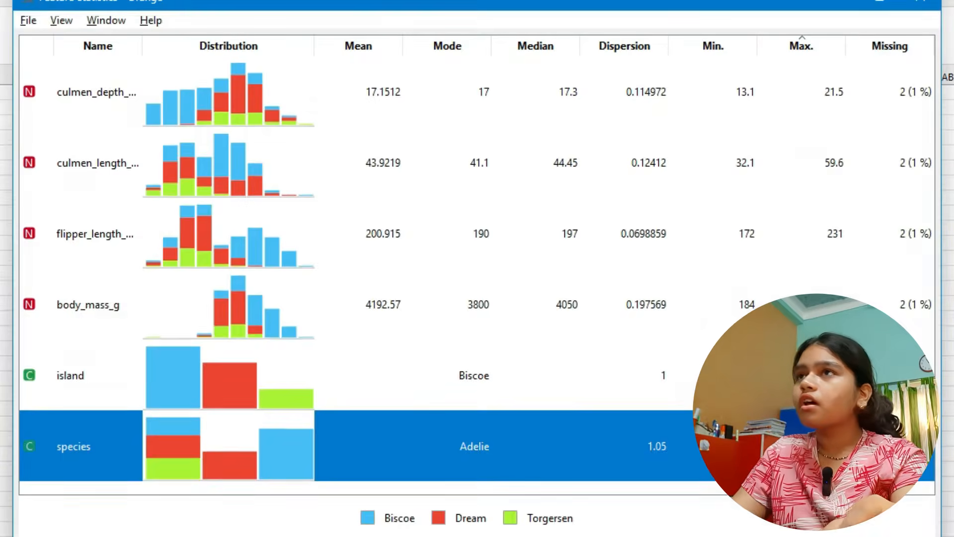
left_click(881, 158)
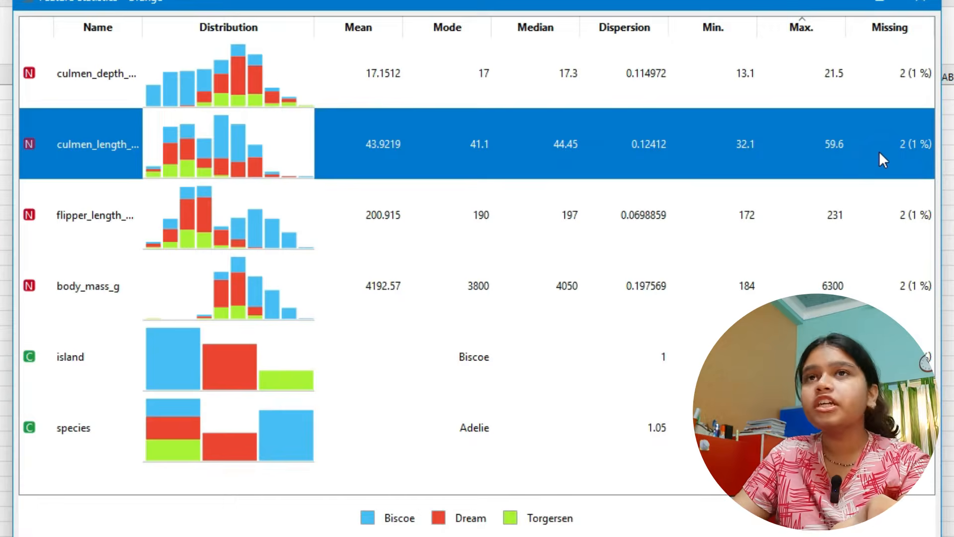
- Switch to the Orange workflow canvas and add an Impute widget below the link between Train Data and Feature Statistics
key("alt")
key("alt+Tab")
key("alt+Tab")
key("alt+Tab")
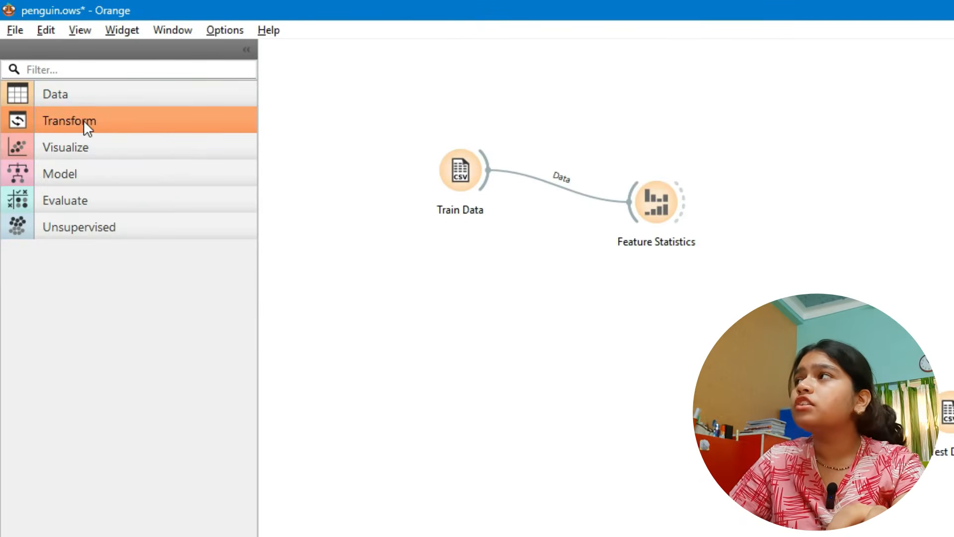
left_click(83, 120)
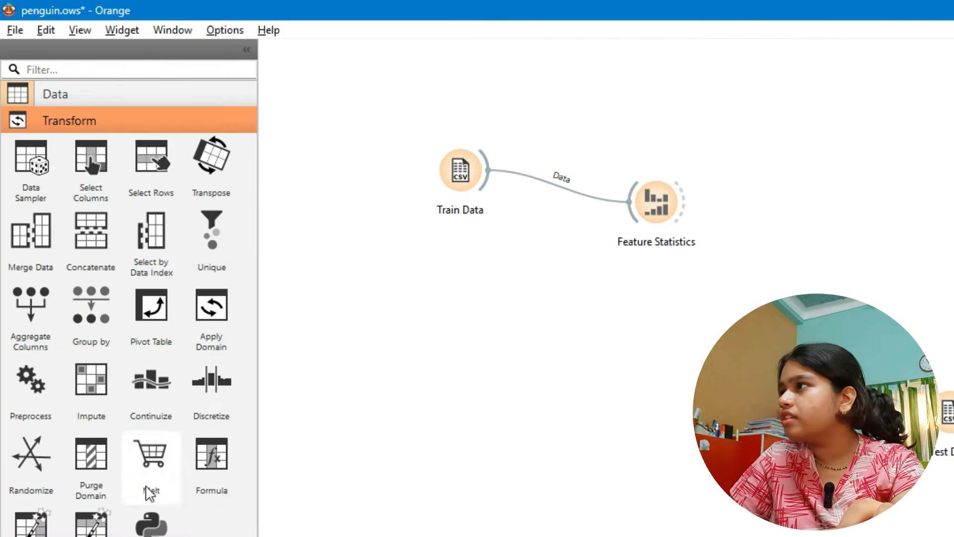
left_click_drag(91, 380, 518, 310)
left_click(658, 419)
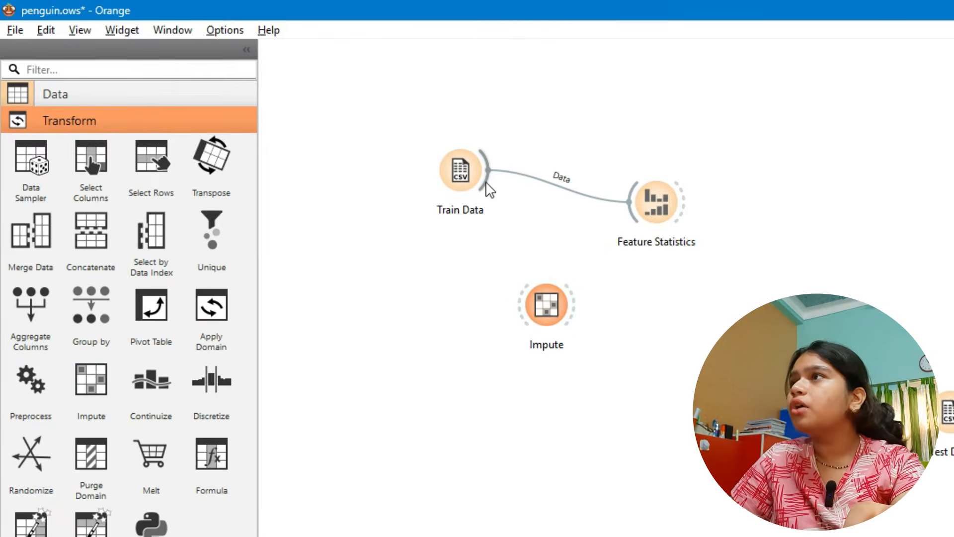
- Connect Train Data to Impute and Impute to Feature Statistics in place of the direct link, positioning Impute between them
left_click_drag(486, 183, 516, 319)
left_click_drag(575, 312, 901, 186)
left_click_drag(557, 297, 686, 185)
left_click(753, 307)
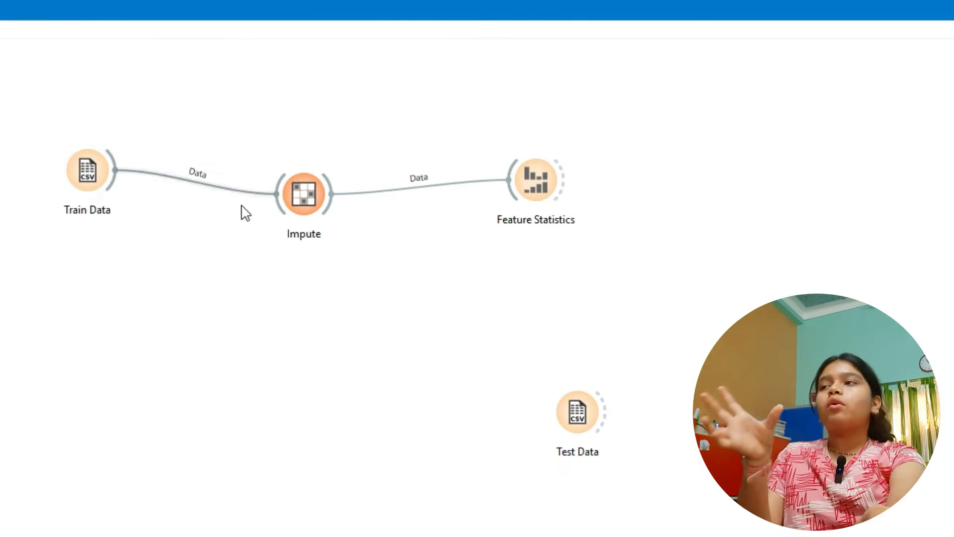
- Set the Impute widget's default method to Remove instances with unknown values and close its settings
double_click(295, 199)
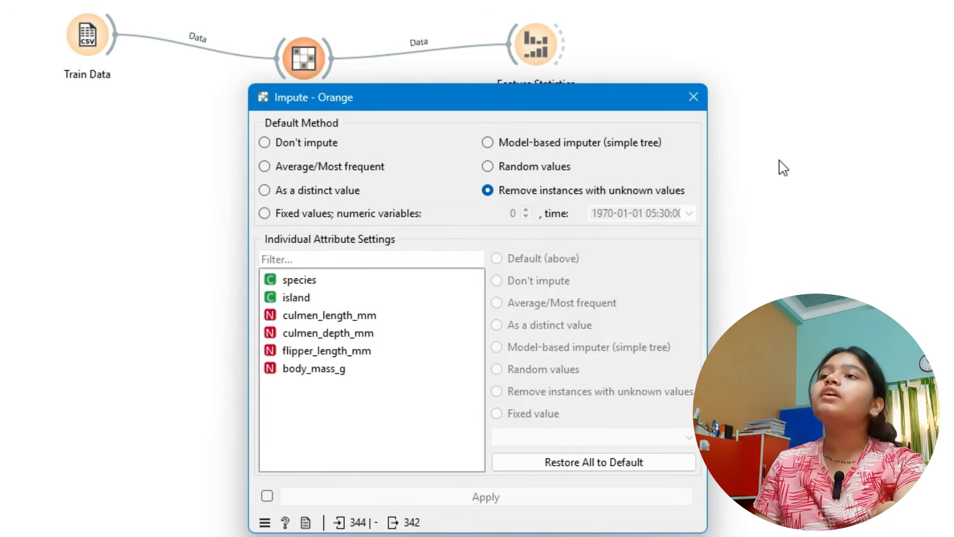
left_click(489, 189)
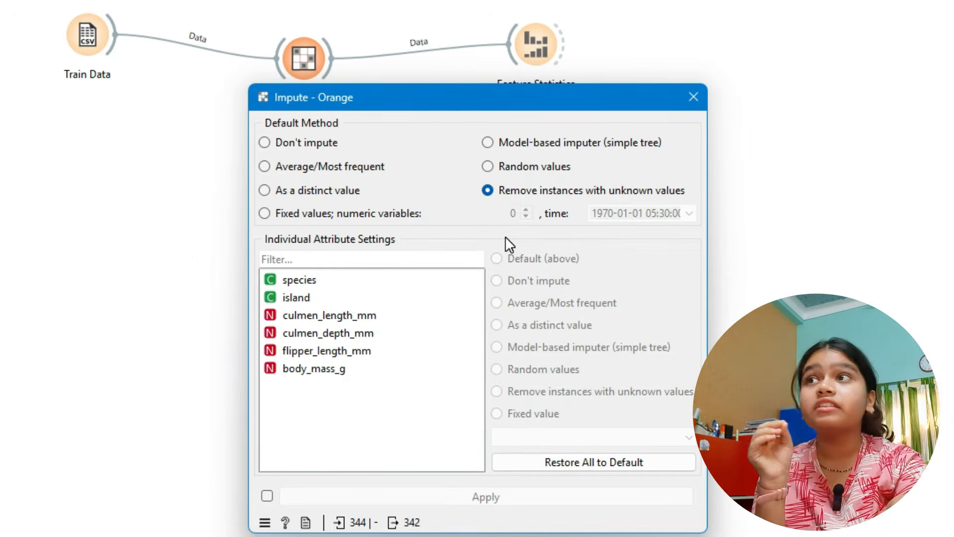
left_click(686, 98)
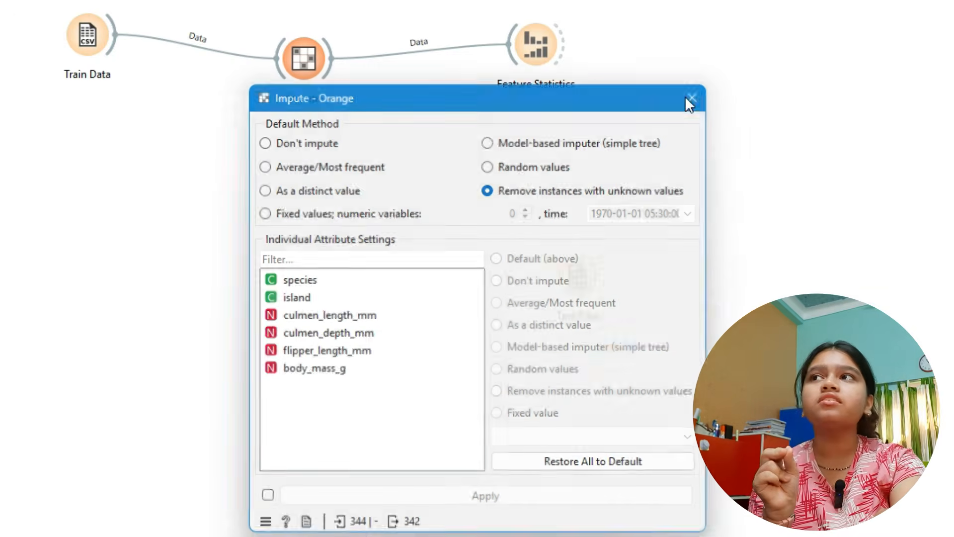
- Open Feature Statistics and check the missing values of each feature after imputation
double_click(533, 35)
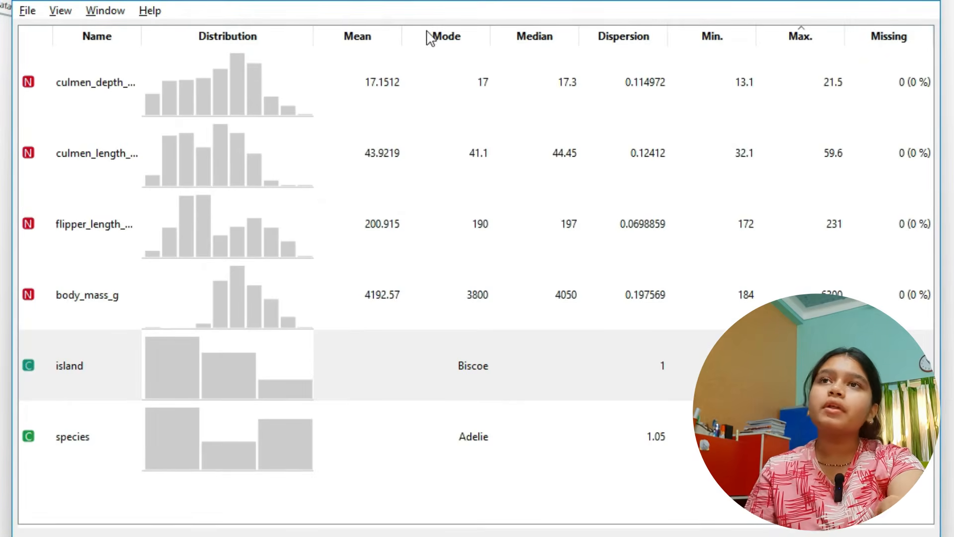
left_click(928, 81)
left_click(889, 177)
left_click(879, 216)
left_click(870, 277)
left_click(867, 355)
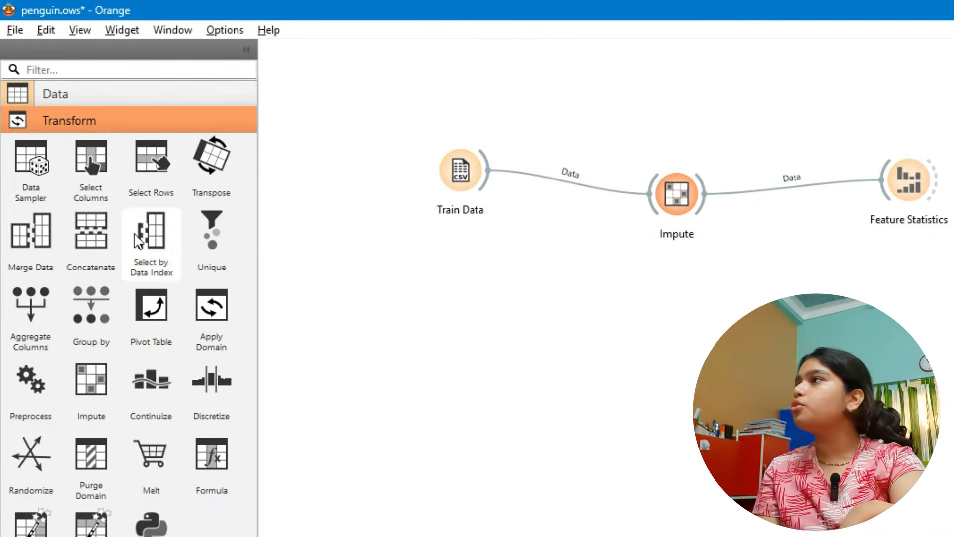
- Add a Select Columns widget below the Impute and Feature Statistics link and connect Impute to it
left_click(423, 440)
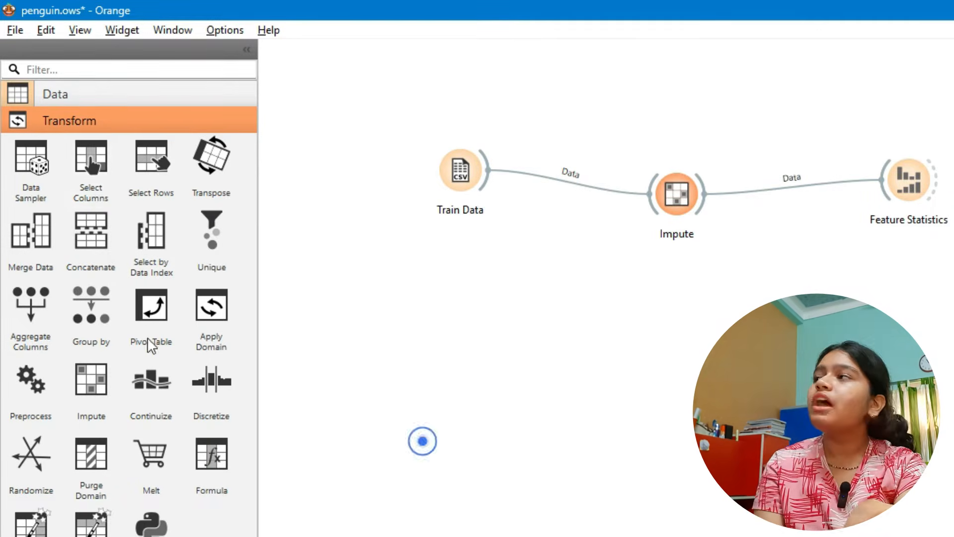
left_click_drag(93, 180, 753, 308)
left_click(705, 485)
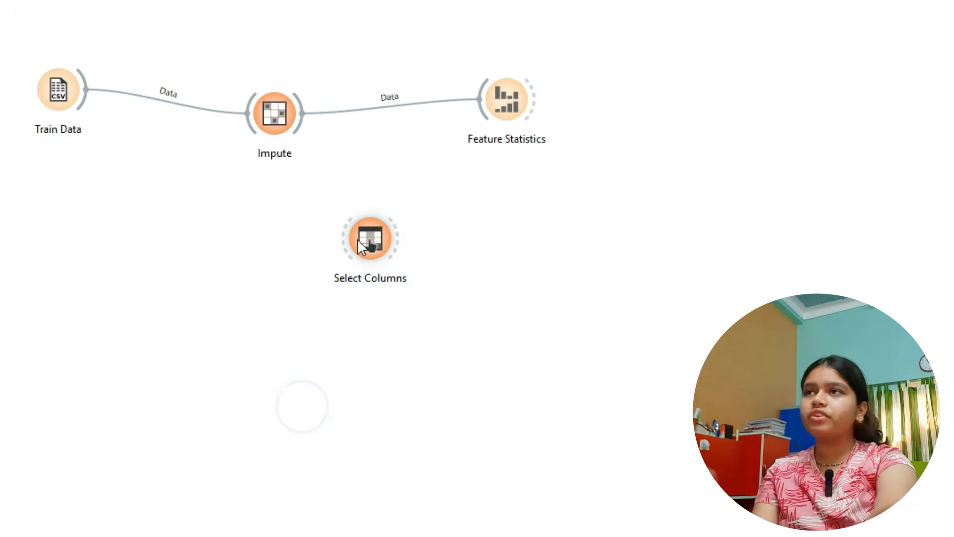
left_click(298, 125)
left_click_drag(315, 149, 343, 243)
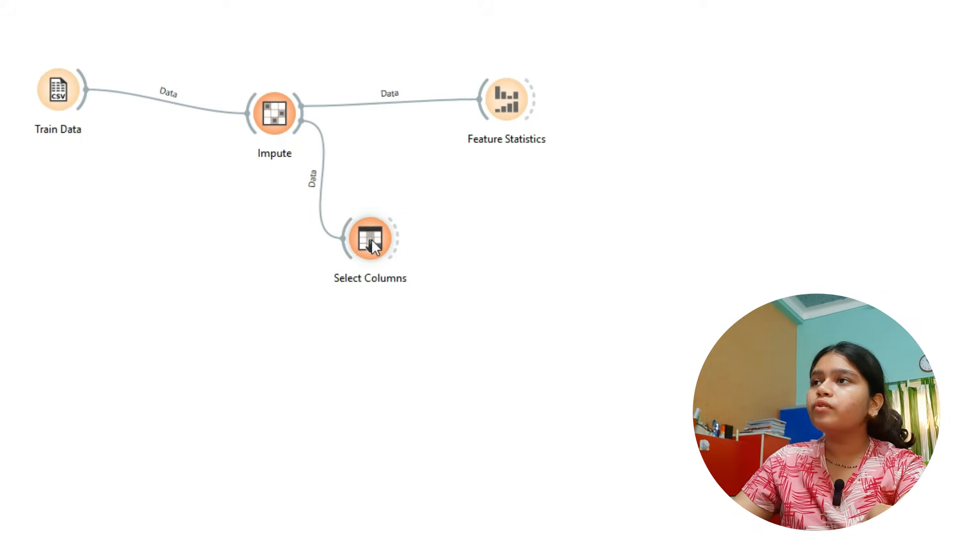
- Open the Select Columns settings, switch to penguins_train.csv in Excel and go to the first rows of the sheet
double_click(371, 239)
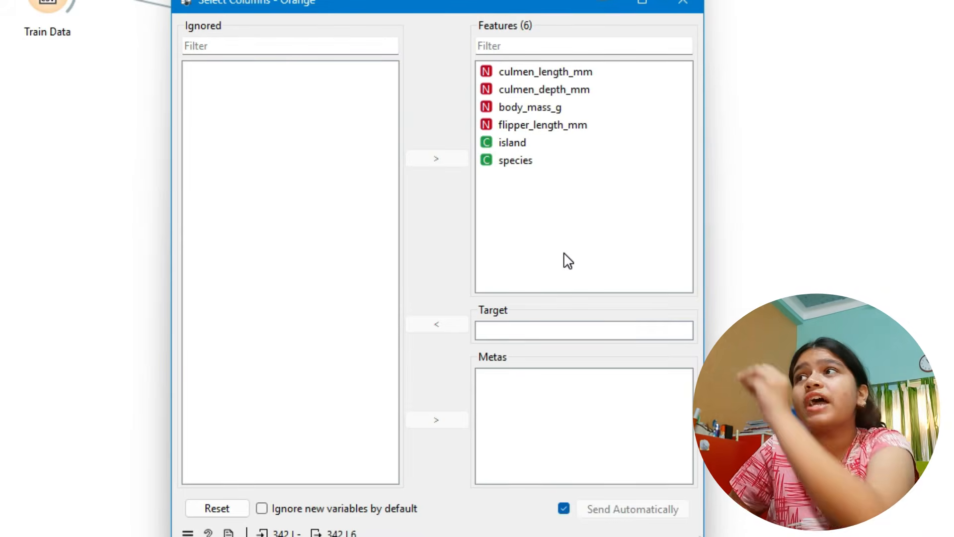
key("alt+Tab")
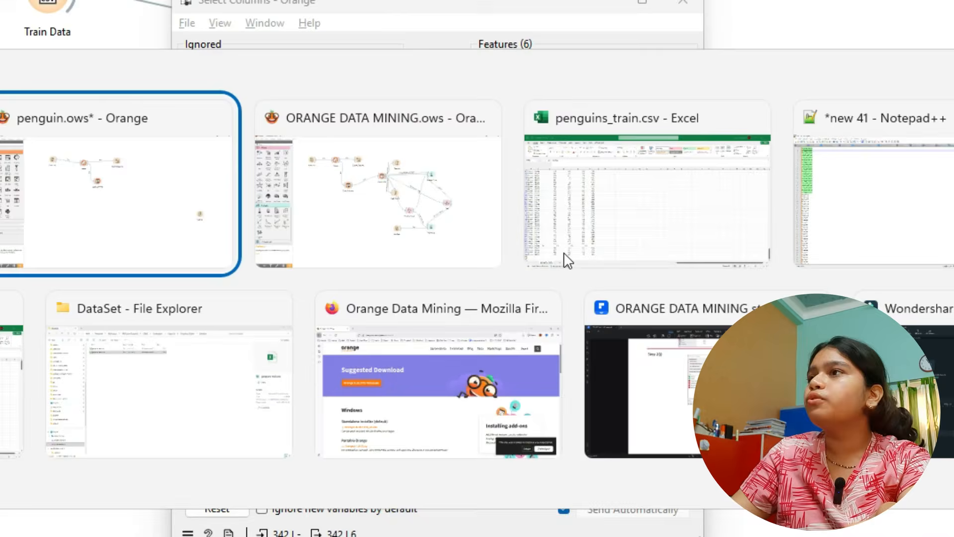
left_click(567, 259)
left_click(252, 66)
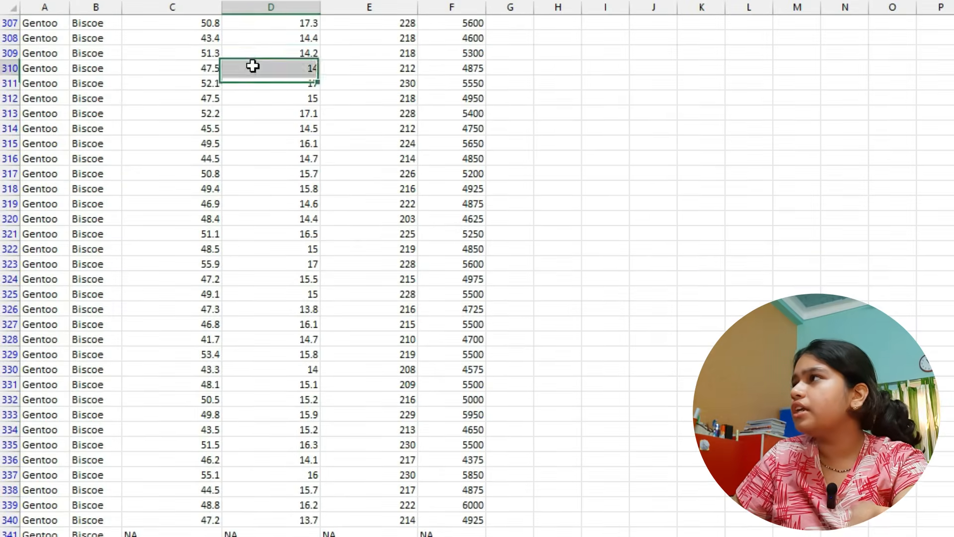
scroll(164, 183, "up", 15)
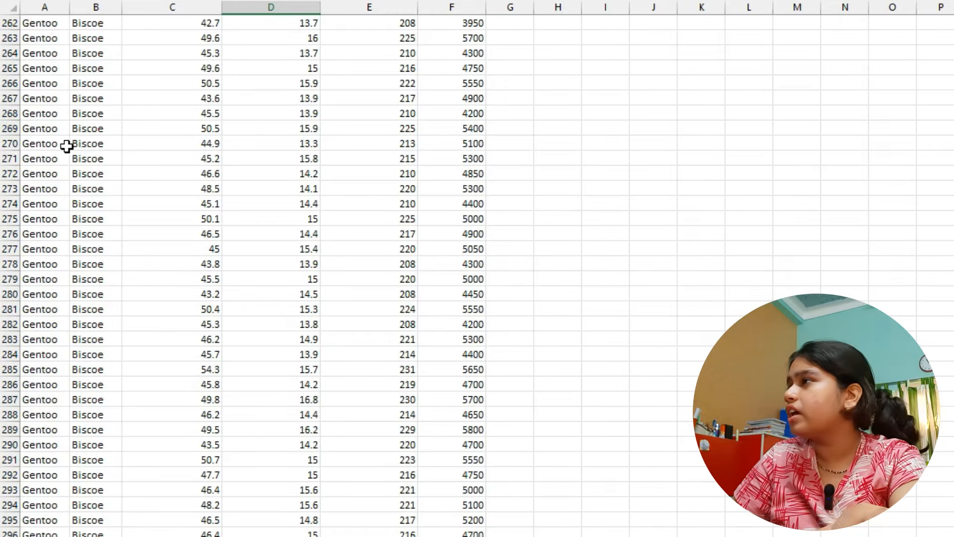
scroll(66, 143, "up", 20)
scroll(108, 146, "up", 20)
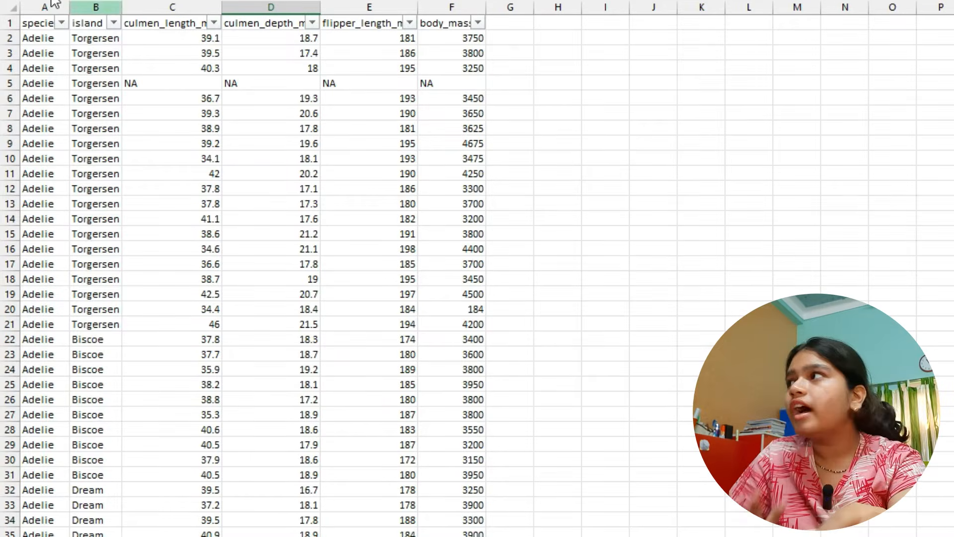
- Examine the species column as the value to predict and the island to body mass columns as its inputs
left_click_drag(271, 279, 356, 347)
left_click(356, 351)
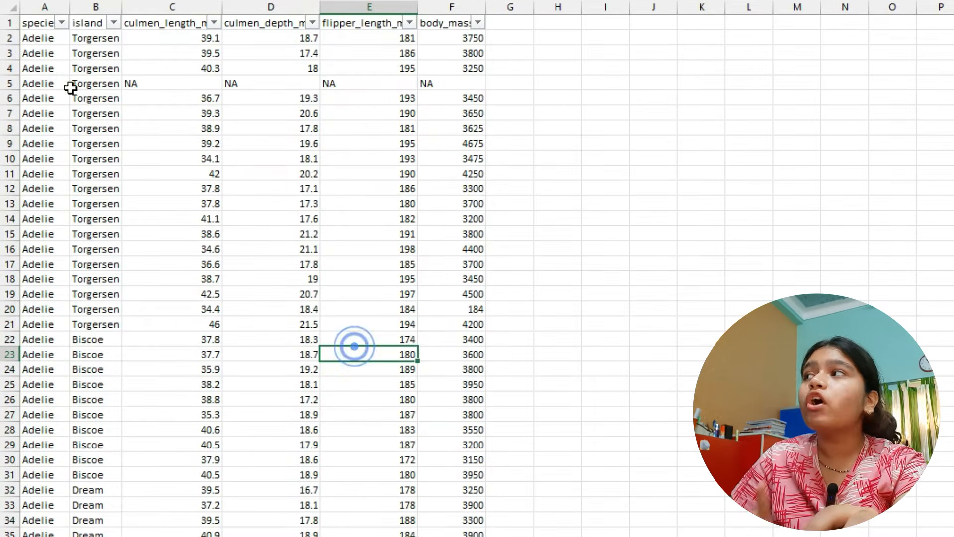
left_click(45, 7)
left_click_drag(84, 23, 442, 471)
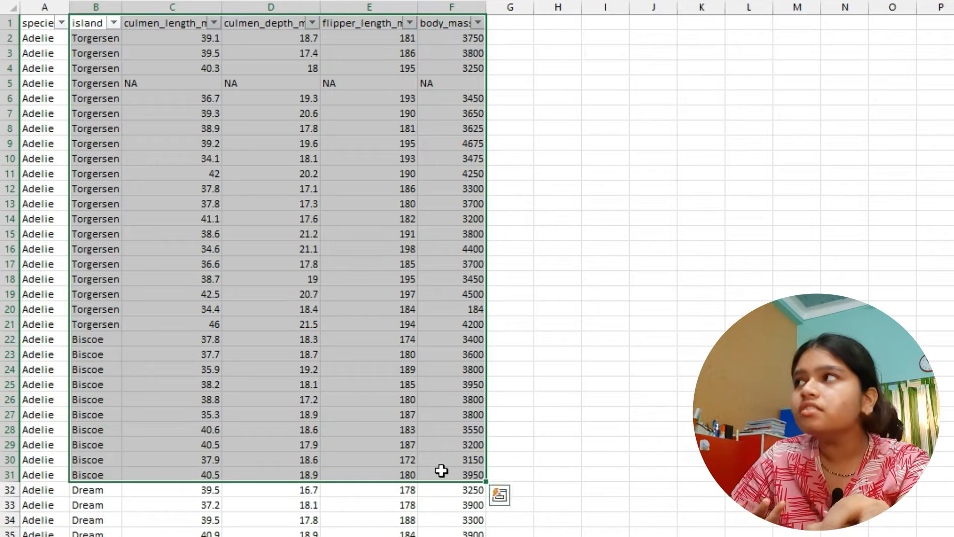
left_click(39, 7)
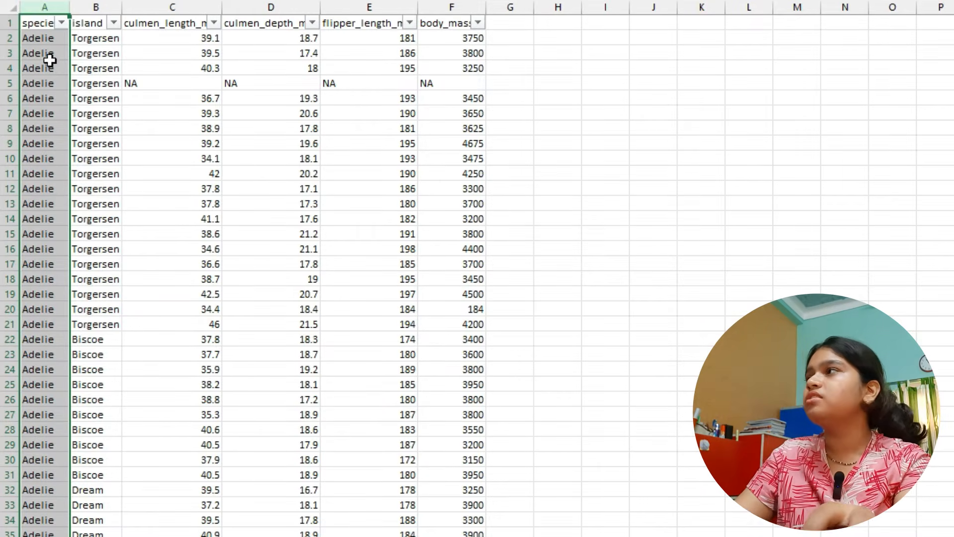
- Switch back to Orange's Select Columns settings, move species from the features to the target, and close them
key("alt+Tab")
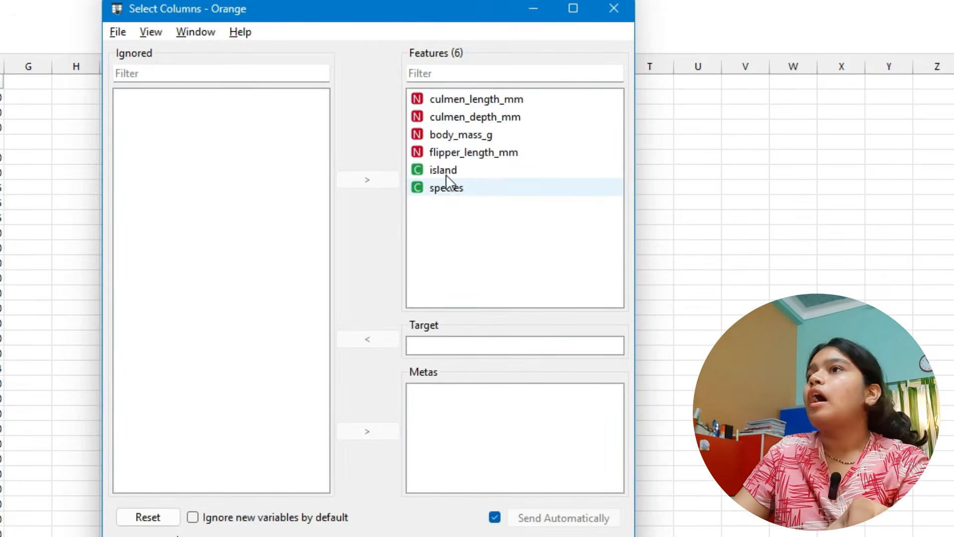
left_click_drag(434, 189, 438, 353)
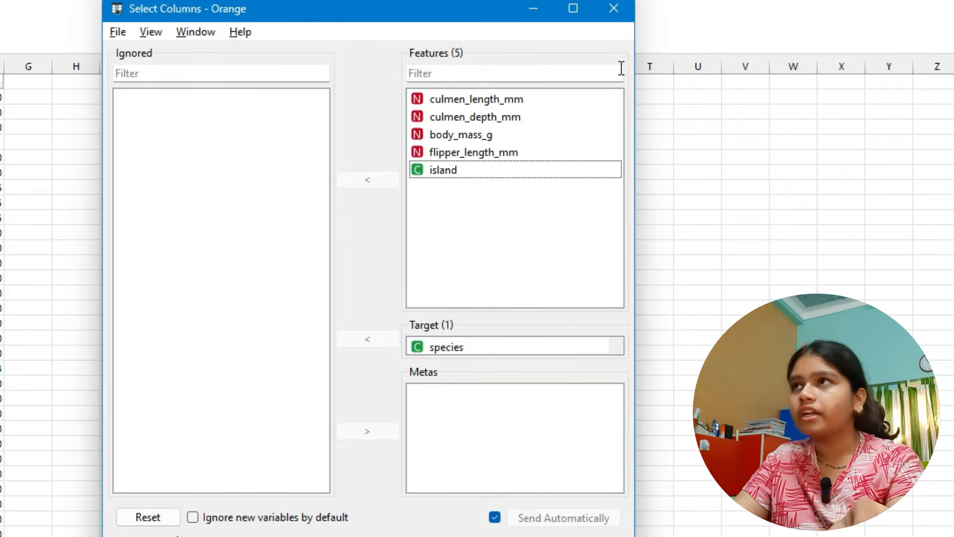
left_click(615, 8)
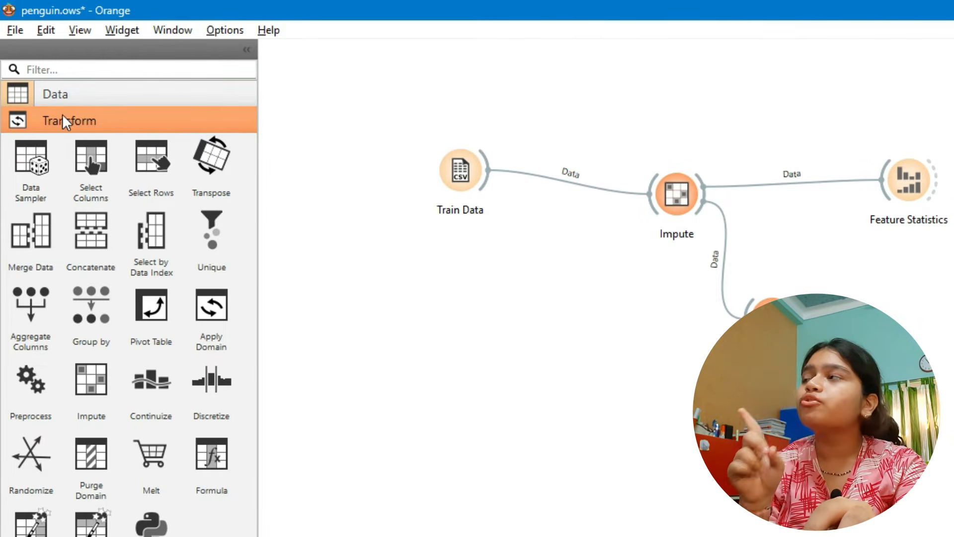
- Add a Data Sampler widget beside Select Columns, connect Select Columns to it and adjust its position
left_click_drag(43, 146, 918, 333)
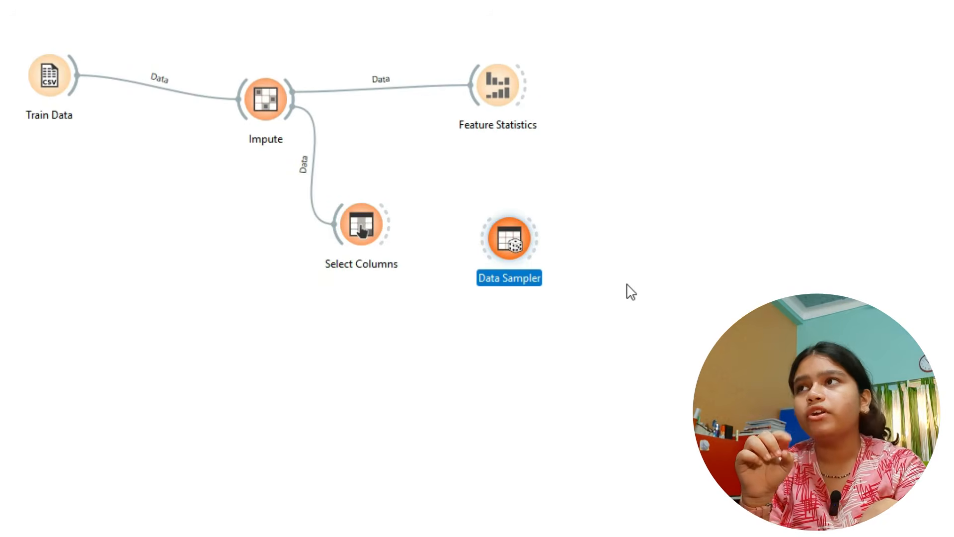
left_click(627, 287)
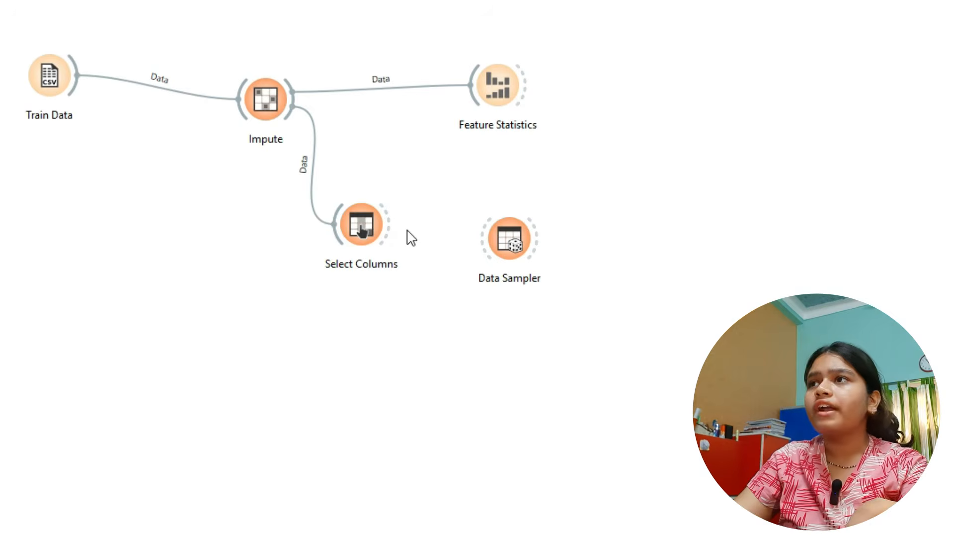
left_click_drag(390, 229, 481, 258)
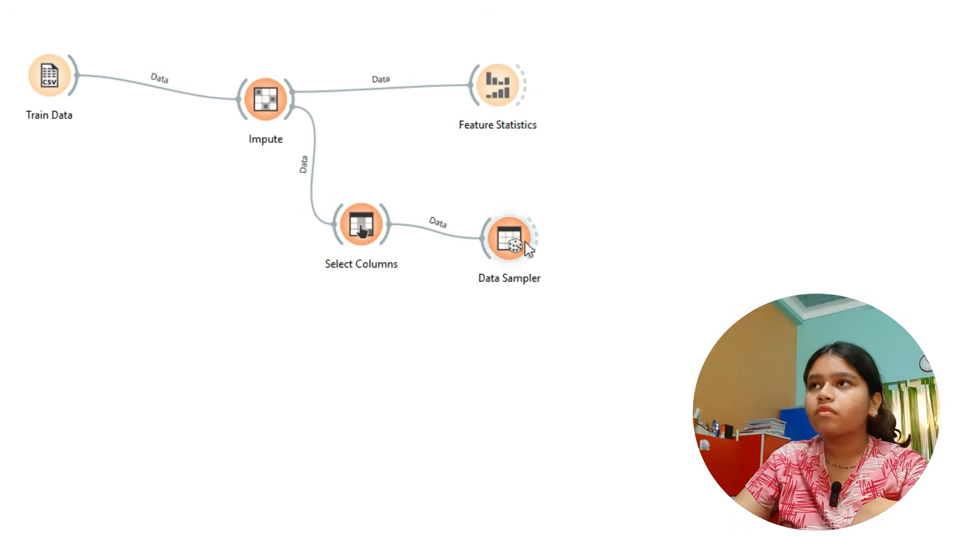
left_click_drag(523, 239, 546, 213)
- Set the Data Sampler to a fixed proportion of 80 % of the data and sample the data
double_click(541, 211)
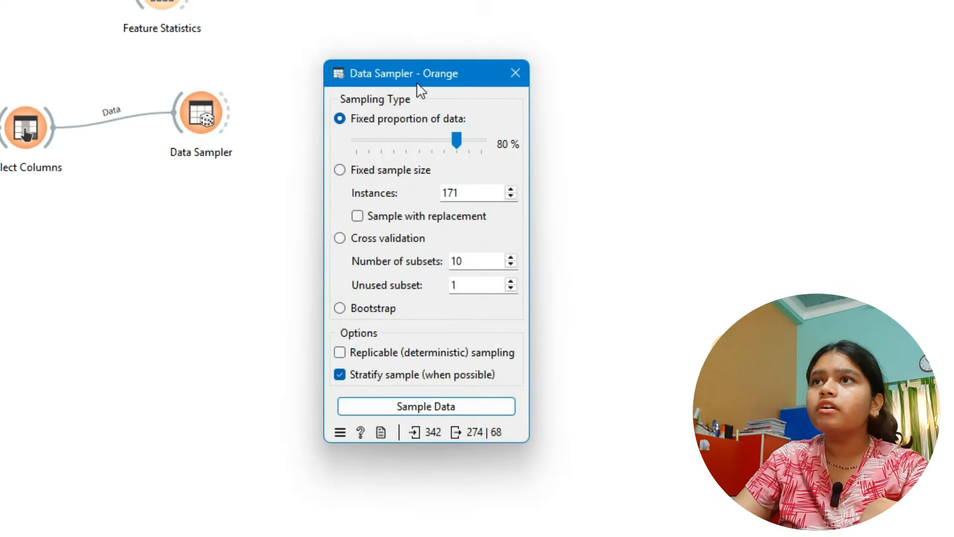
left_click_drag(411, 45, 405, 30)
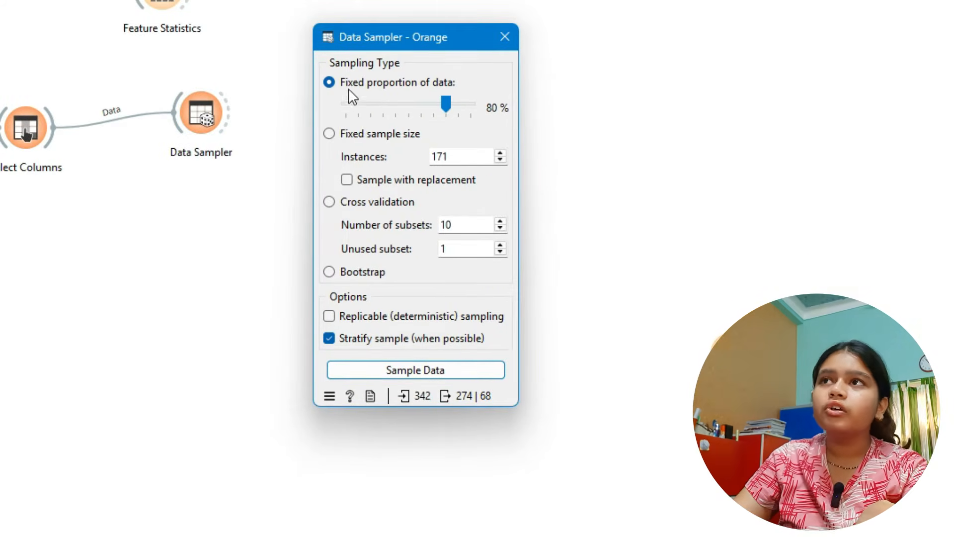
left_click(326, 80)
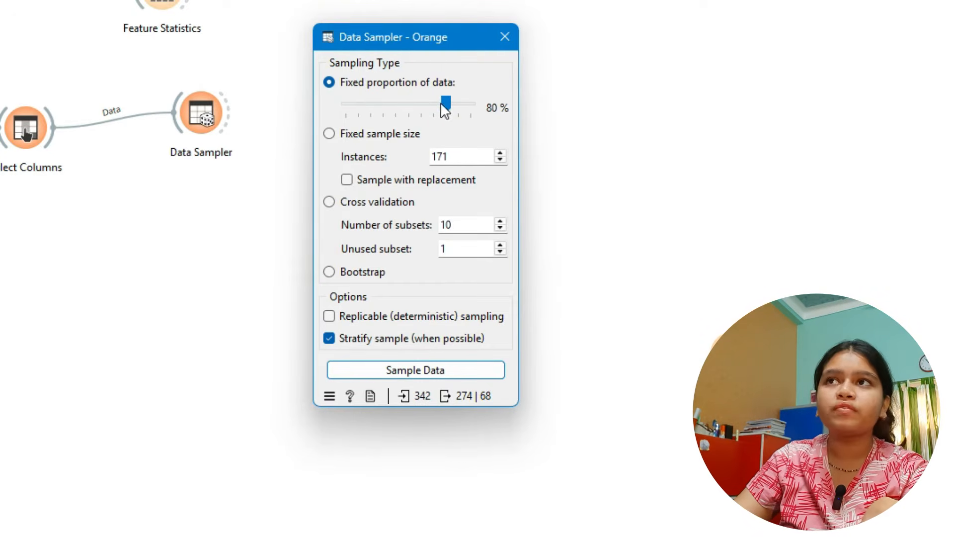
left_click_drag(441, 110, 416, 110)
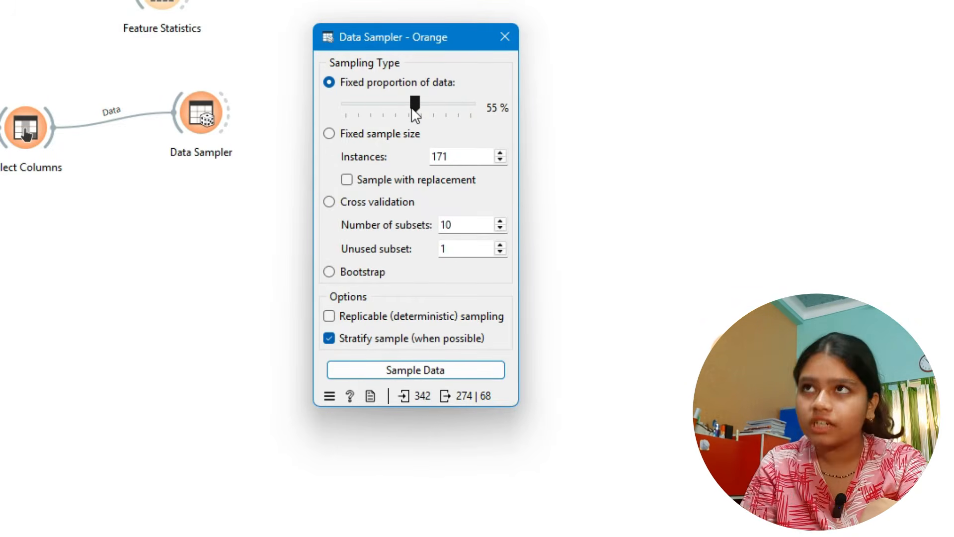
left_click_drag(412, 109, 440, 109)
mouse_move(431, 208)
left_mouse_down()
mouse_move(443, 207)
mouse_move(429, 208)
mouse_move(444, 222)
left_mouse_up()
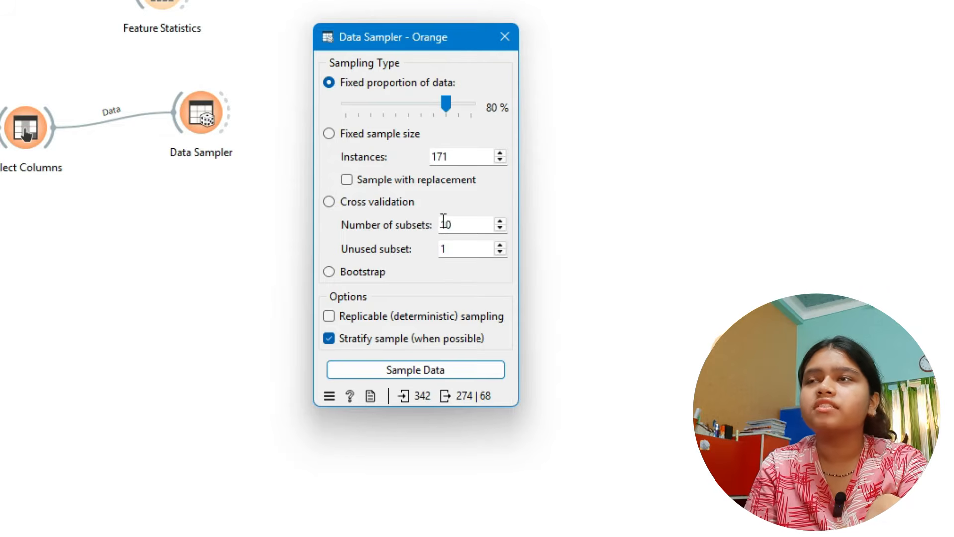
left_click(424, 374)
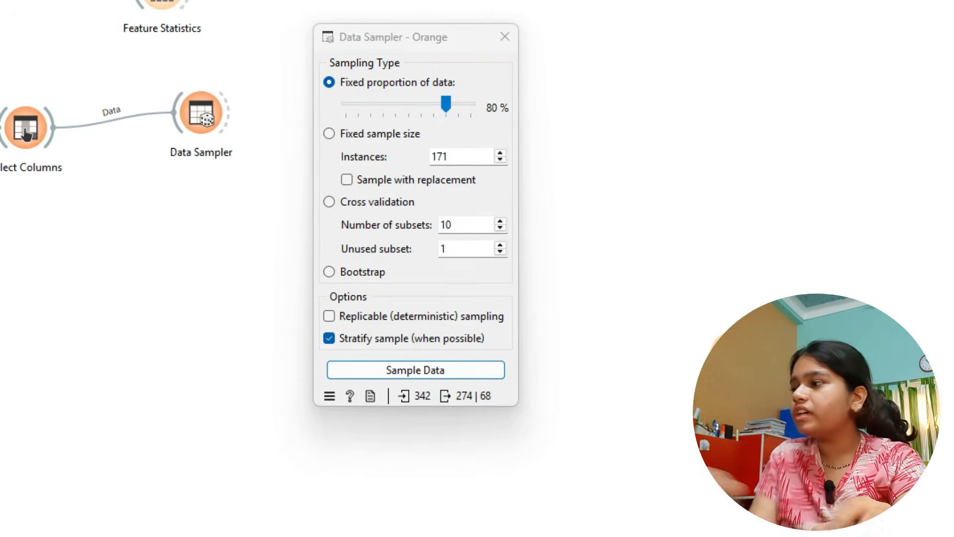
- Switch to Calculator, add 274 and 68 to check the Data Sampler's split, and close the calculator
left_click(239, 390)
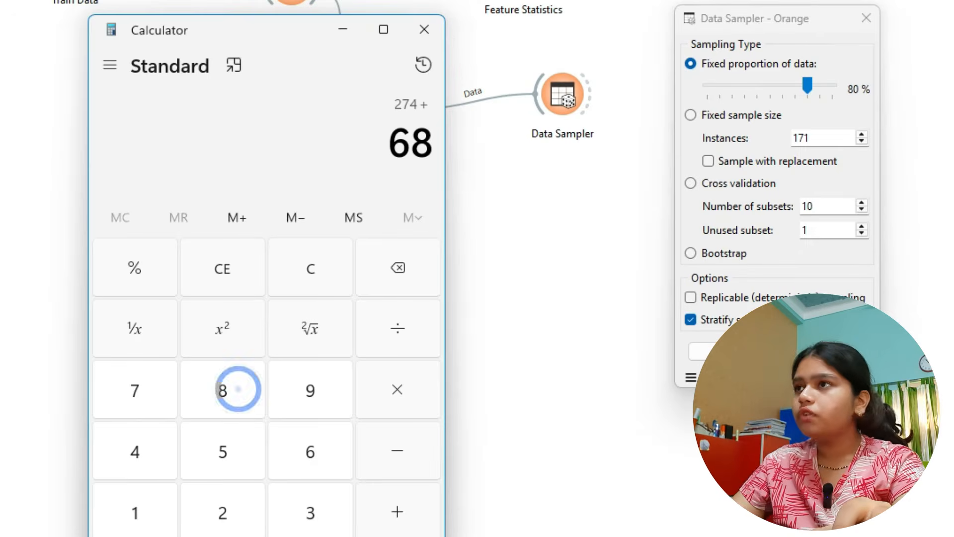
key("Return")
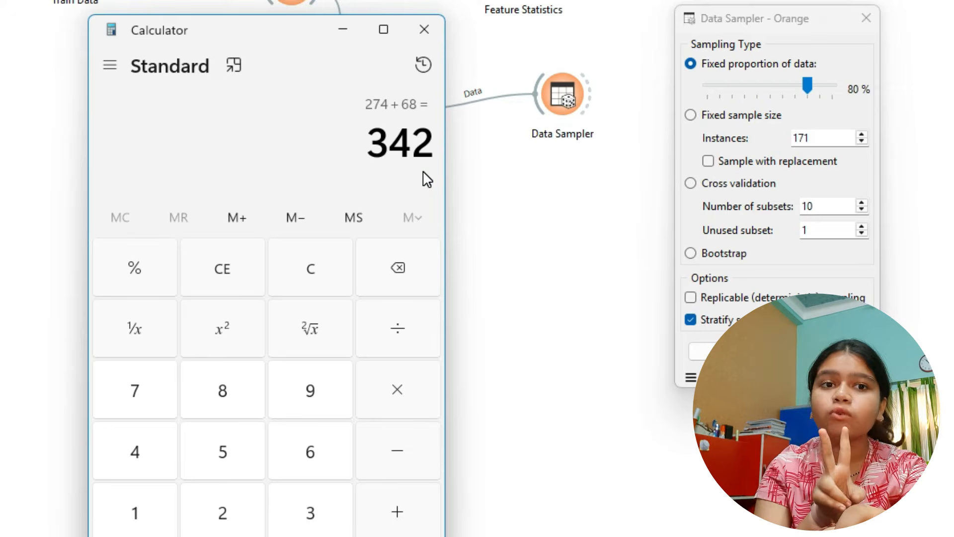
double_click(402, 141)
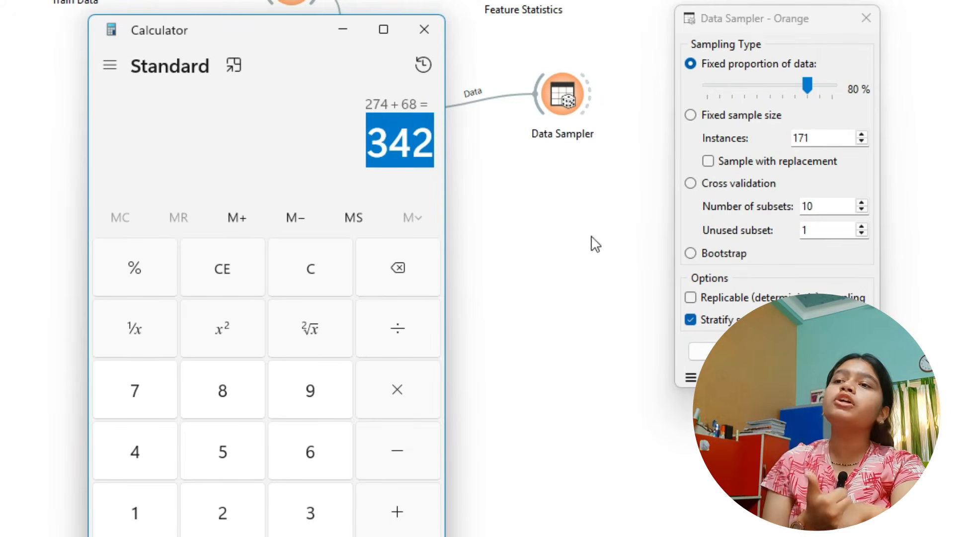
left_click(805, 260)
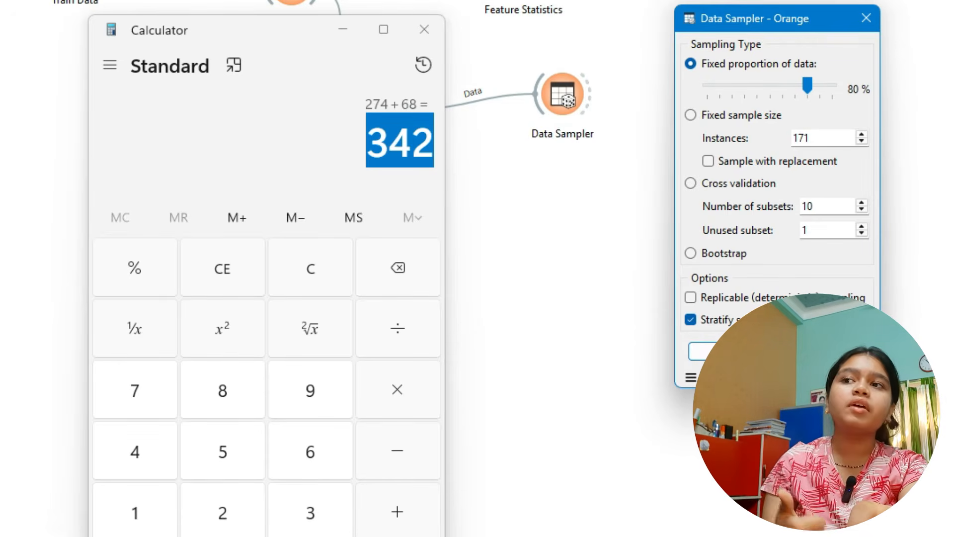
left_click(433, 28)
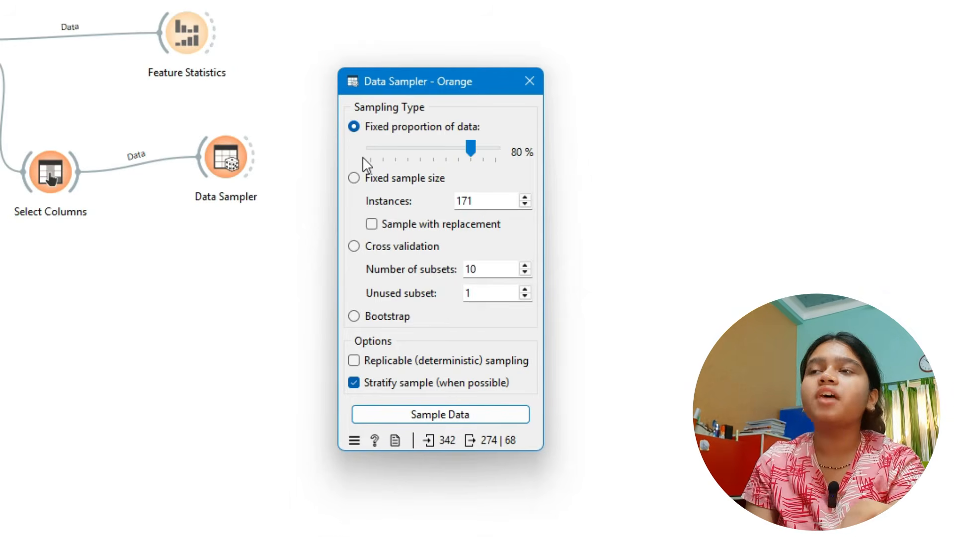
- Set the Data Sampler to a fixed sample size of 45 instances and sample the data
left_click(390, 183)
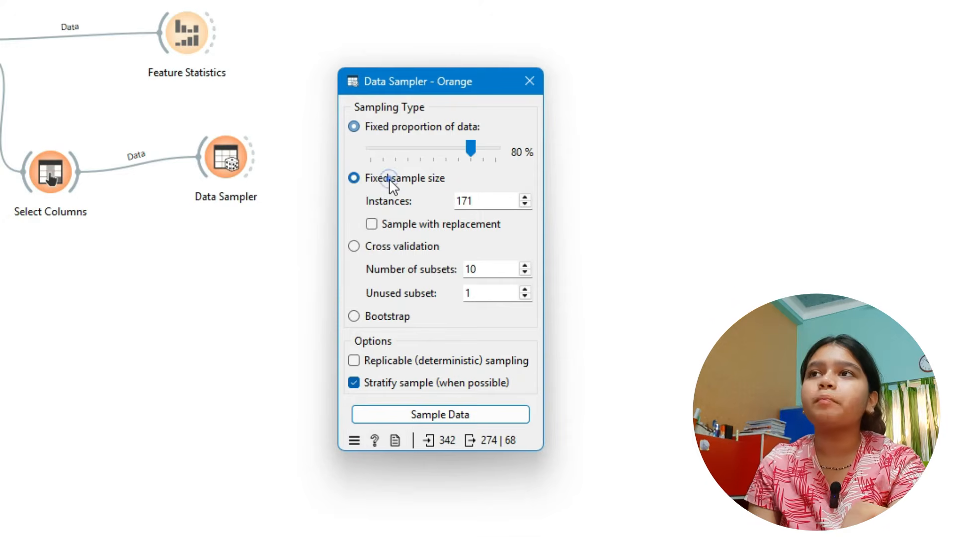
double_click(462, 203)
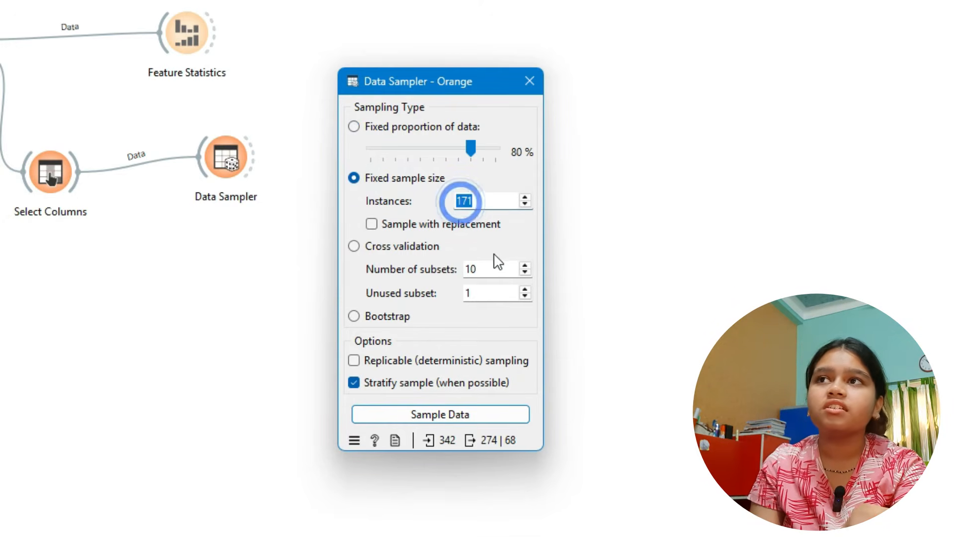
double_click(486, 199)
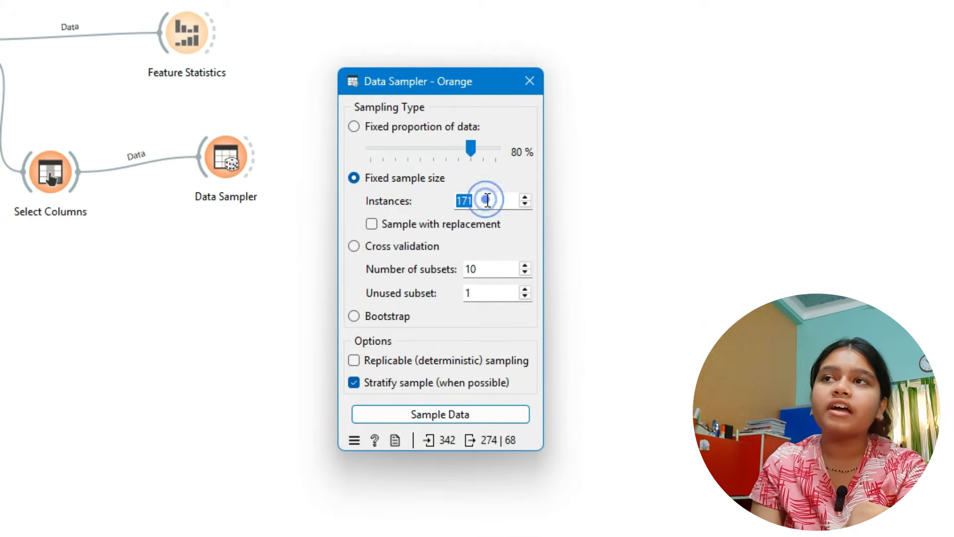
left_click(504, 197)
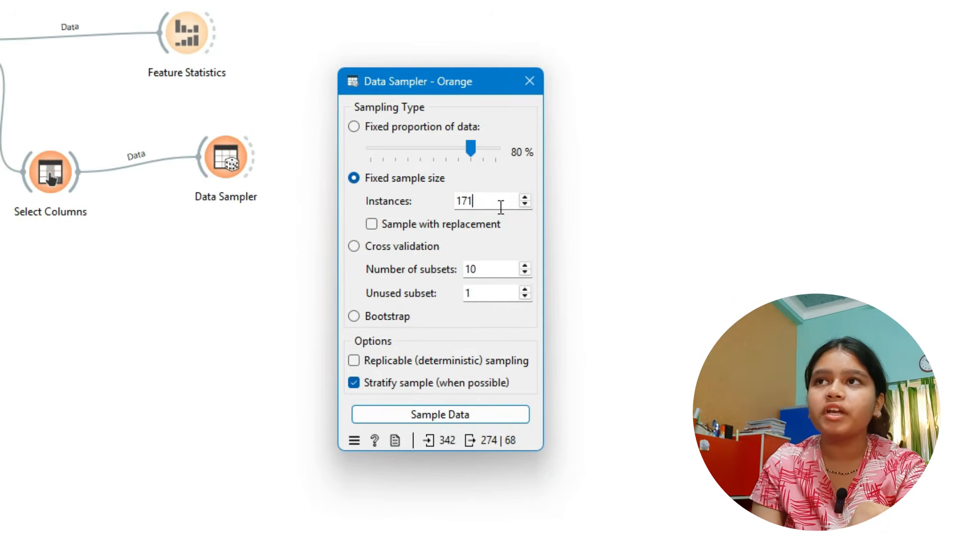
double_click(497, 199)
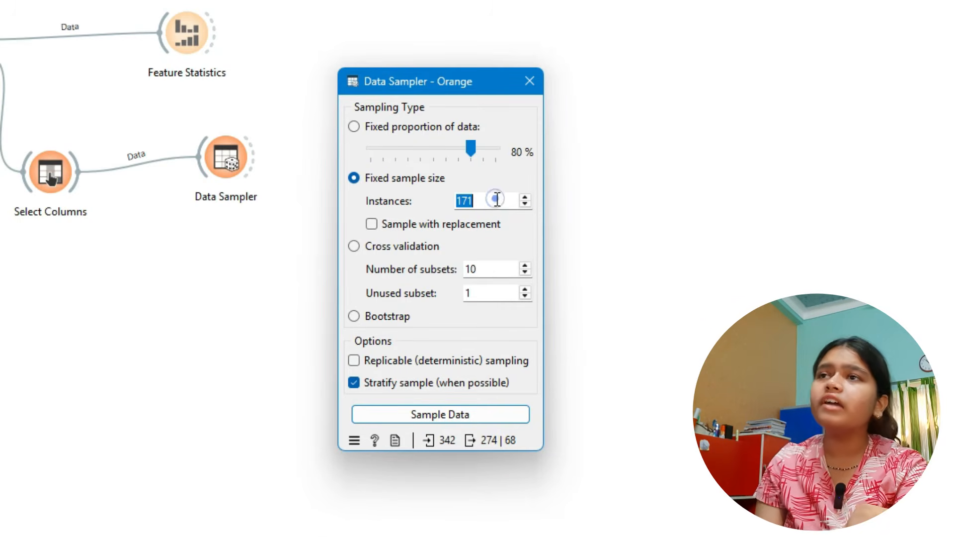
type("45")
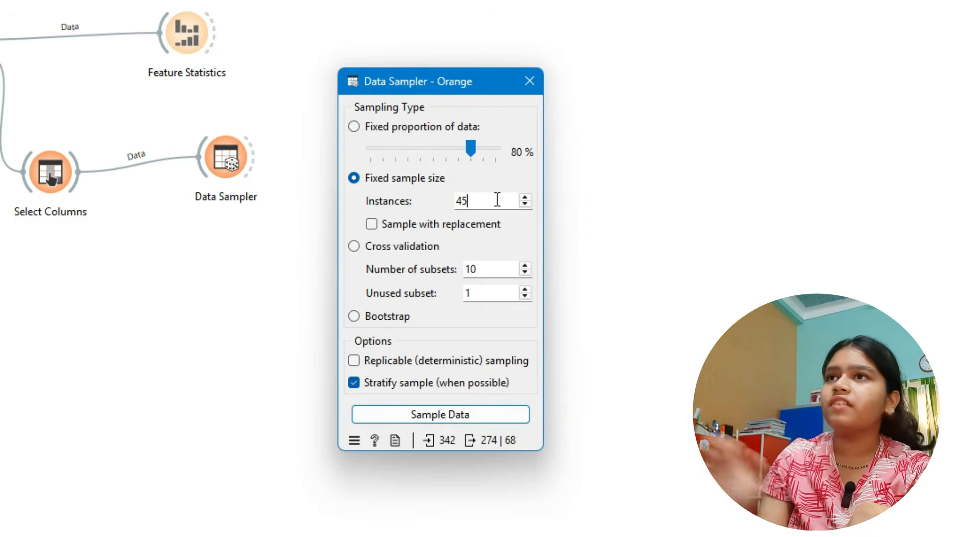
left_click(472, 414)
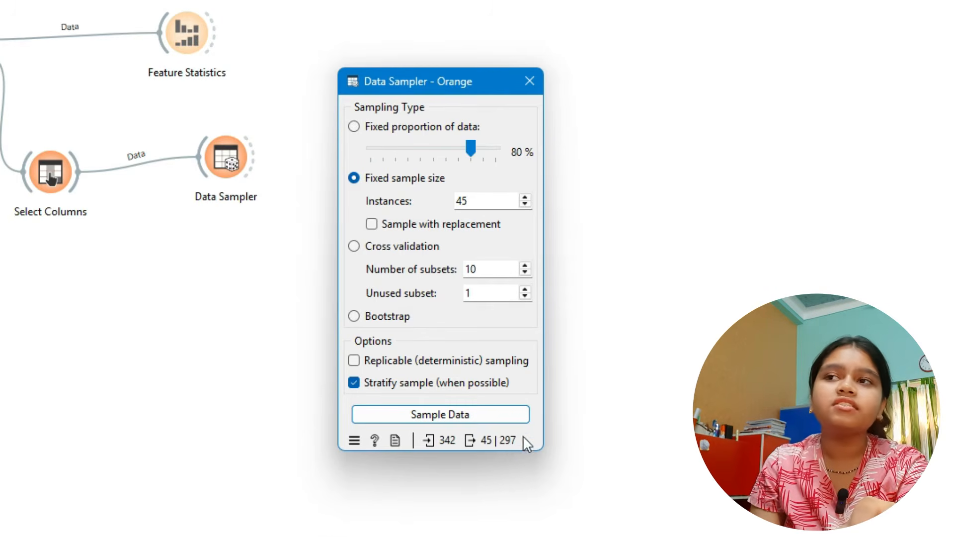
- Change the fixed sample size to 89 instances and resample the data
mouse_move(515, 445)
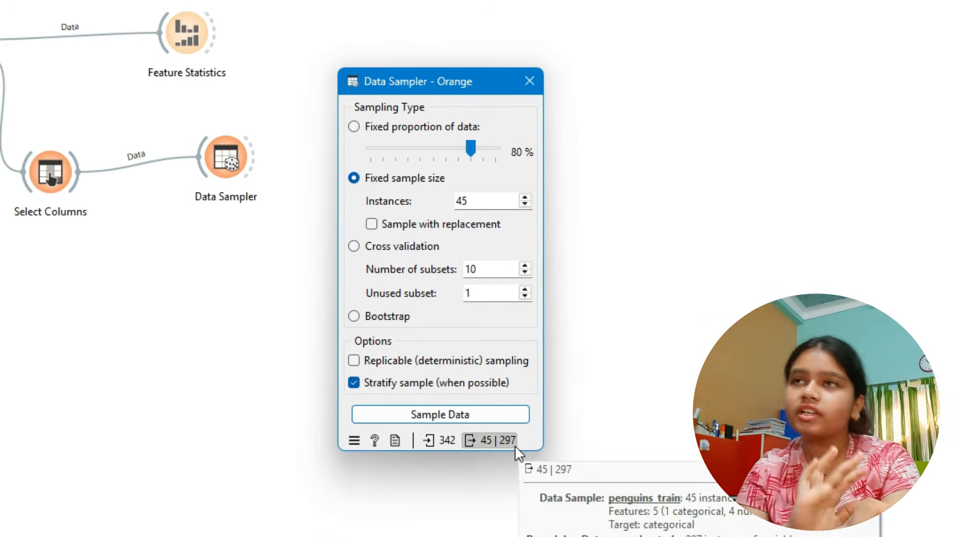
double_click(467, 199)
type("89")
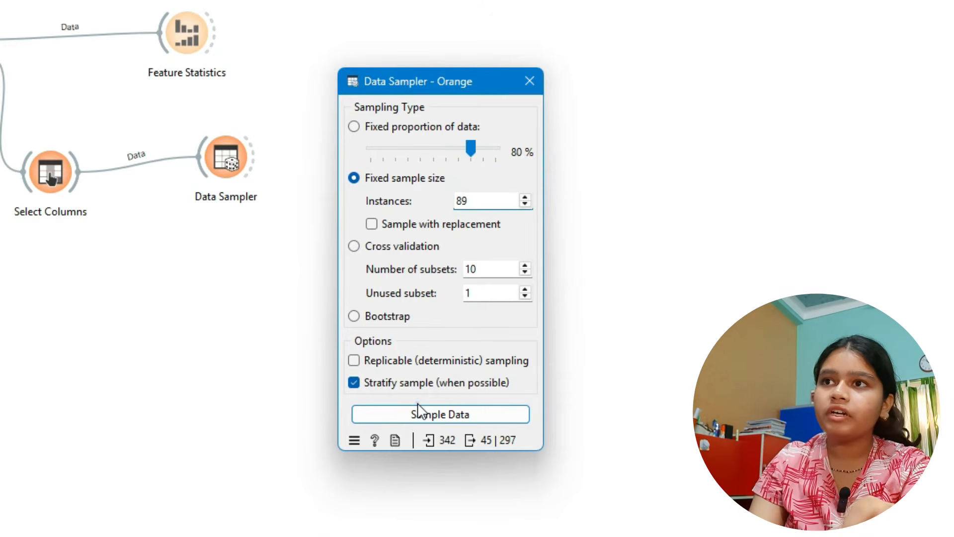
left_click(455, 414)
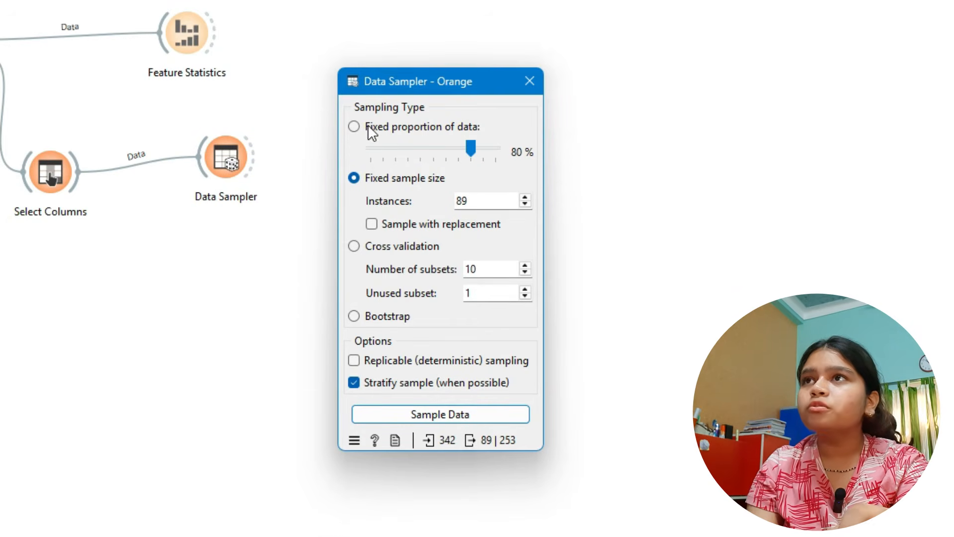
- Return the Data Sampler to a fixed proportion of 80 % of the data, resample and close its settings
left_click(380, 128)
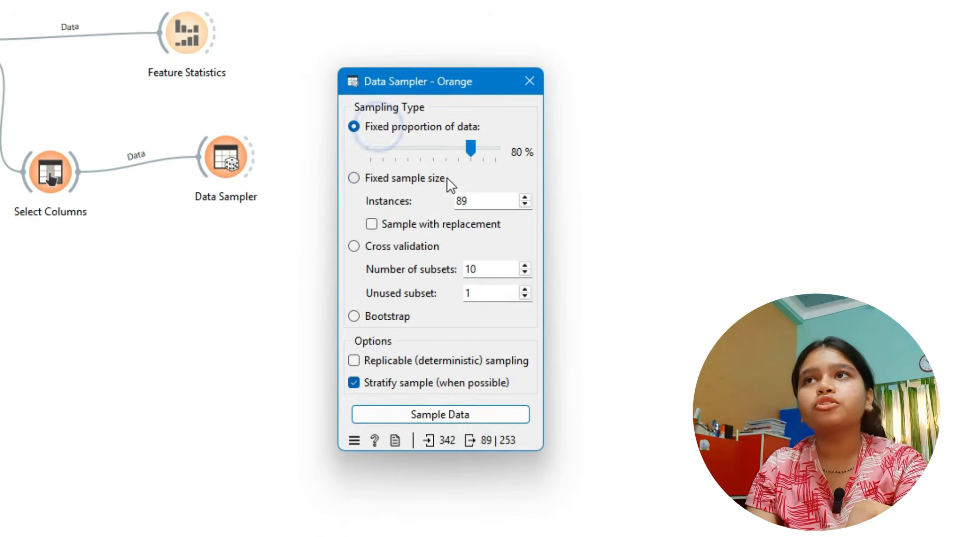
left_click(472, 150)
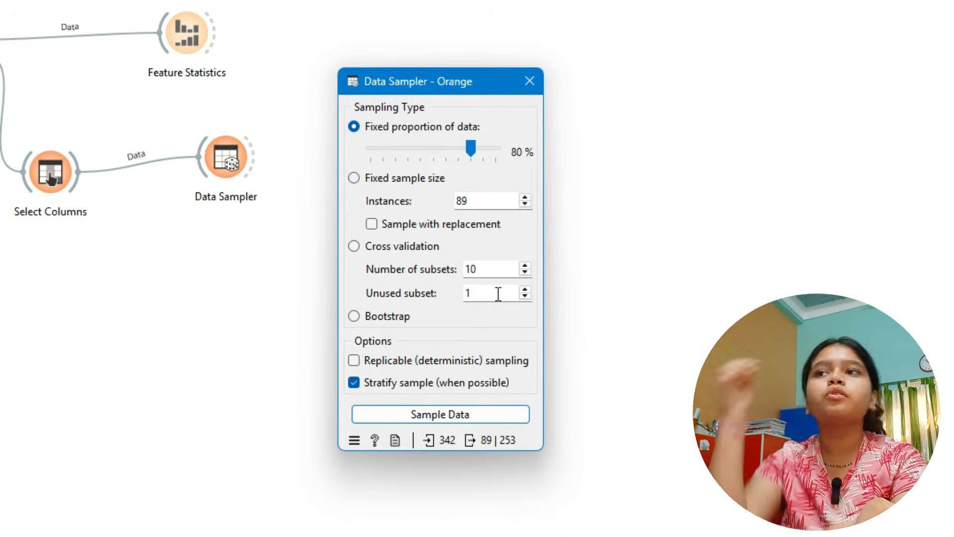
left_click(436, 415)
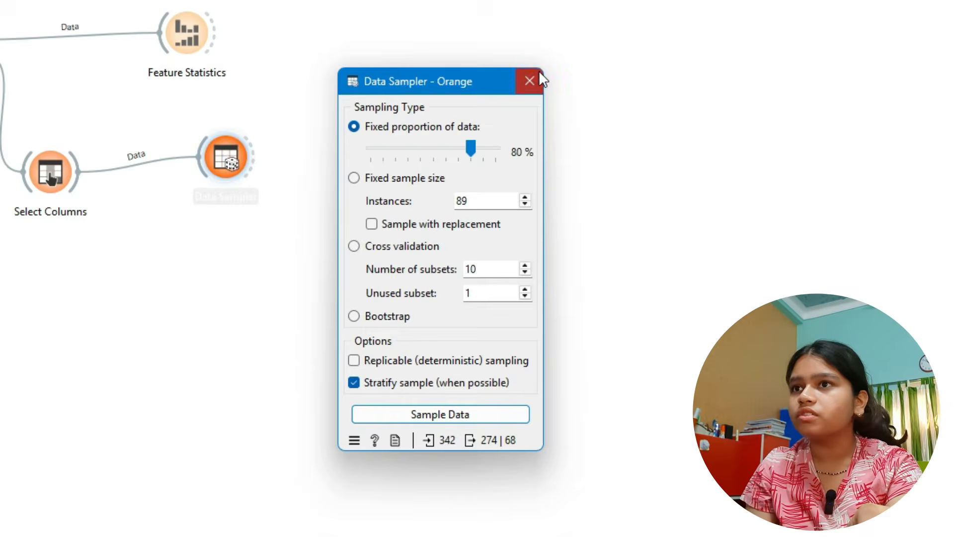
left_click(529, 81)
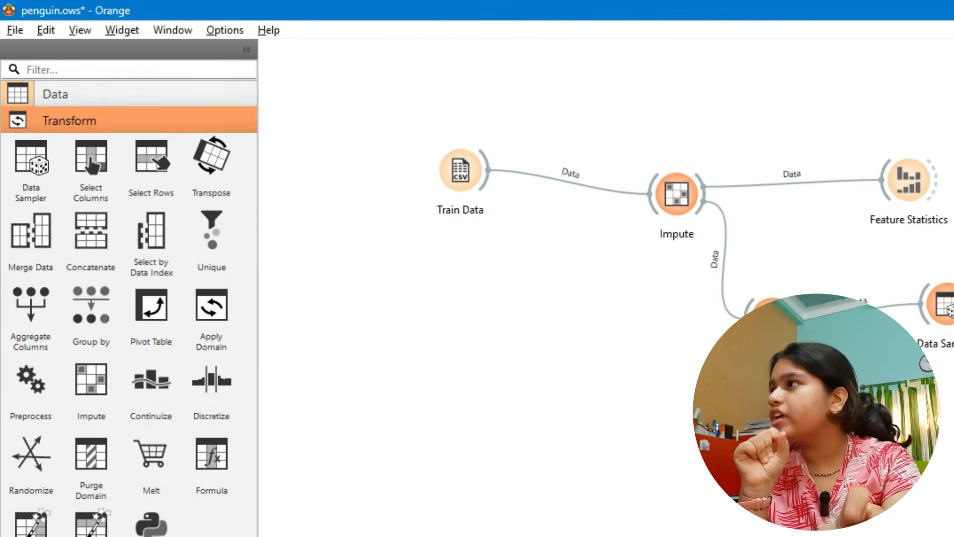
- Add a Data Info widget beside the Data Sampler and connect the Data Sampler's output to it
left_click(192, 100)
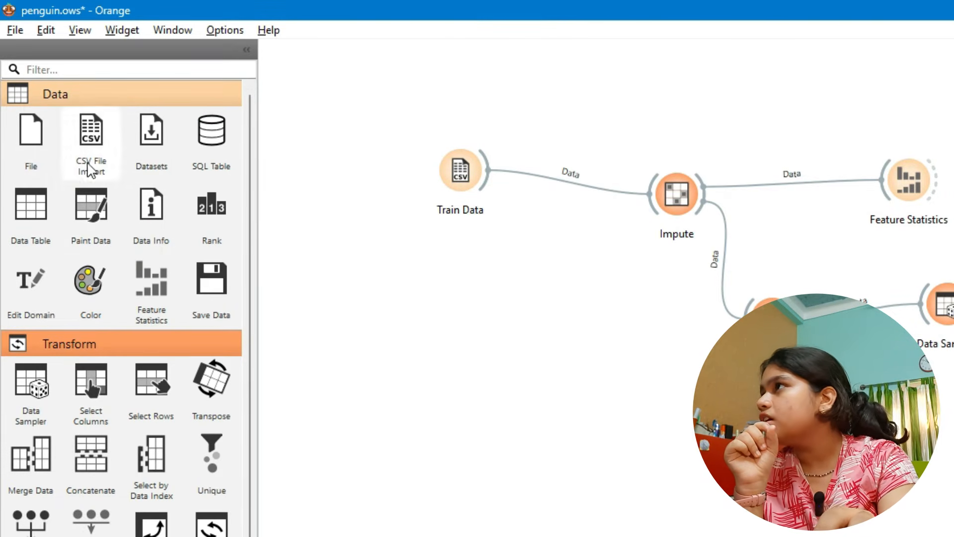
left_click_drag(156, 204, 700, 183)
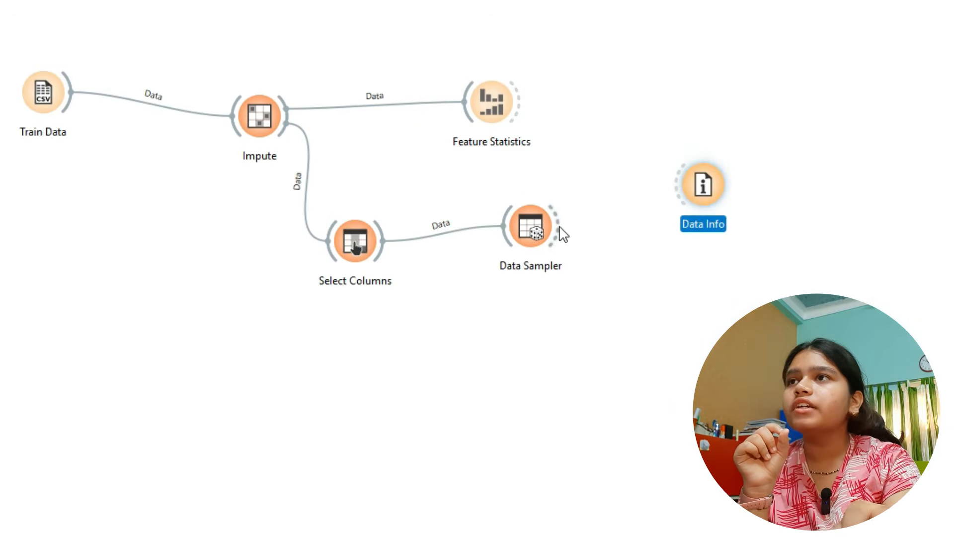
left_click_drag(564, 233, 676, 195)
- Open the Data Info widget and examine the sampled data's size, features and targets
double_click(703, 185)
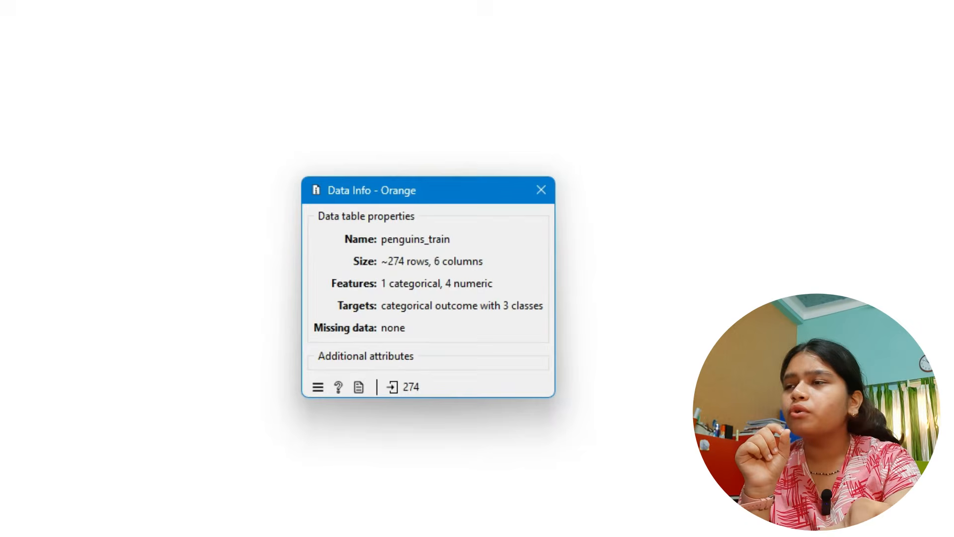
left_click_drag(417, 192, 515, 34)
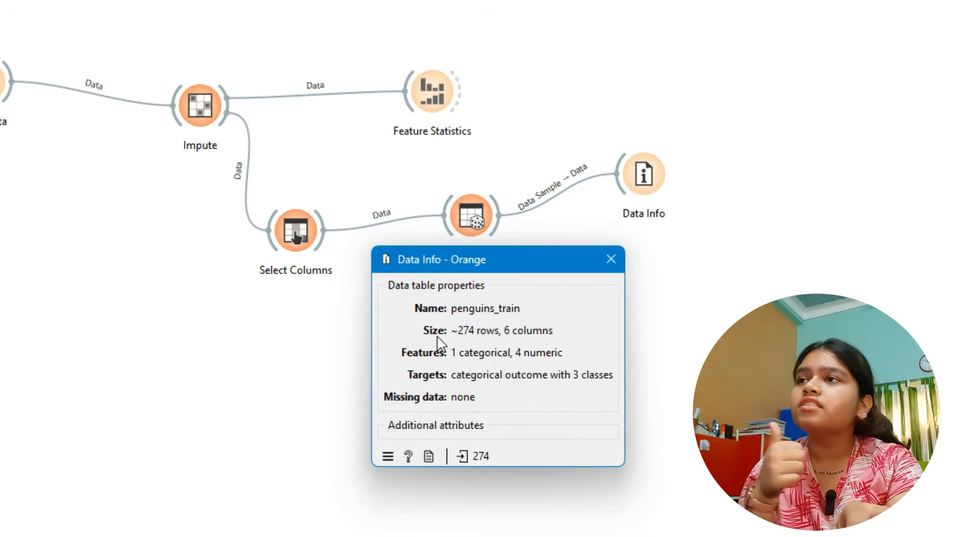
left_click(481, 336)
left_click(565, 334)
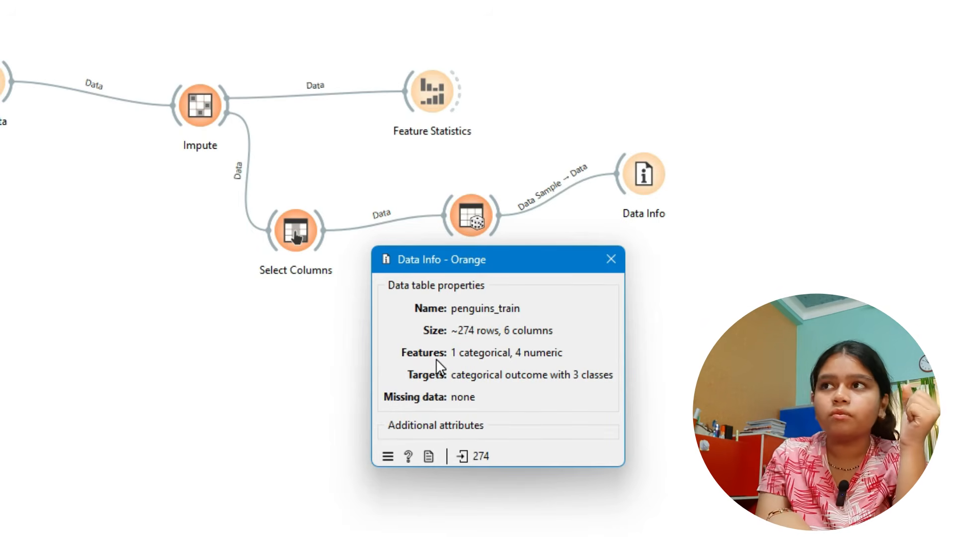
- Switch to the penguin data in Excel and examine the species target column, the island column and the four numeric measurement columns
key("alt+Tab")
key("alt+Tab")
key("alt+Tab")
left_click_drag(43, 26, 80, 26)
double_click(103, 26)
left_click_drag(179, 25, 475, 22)
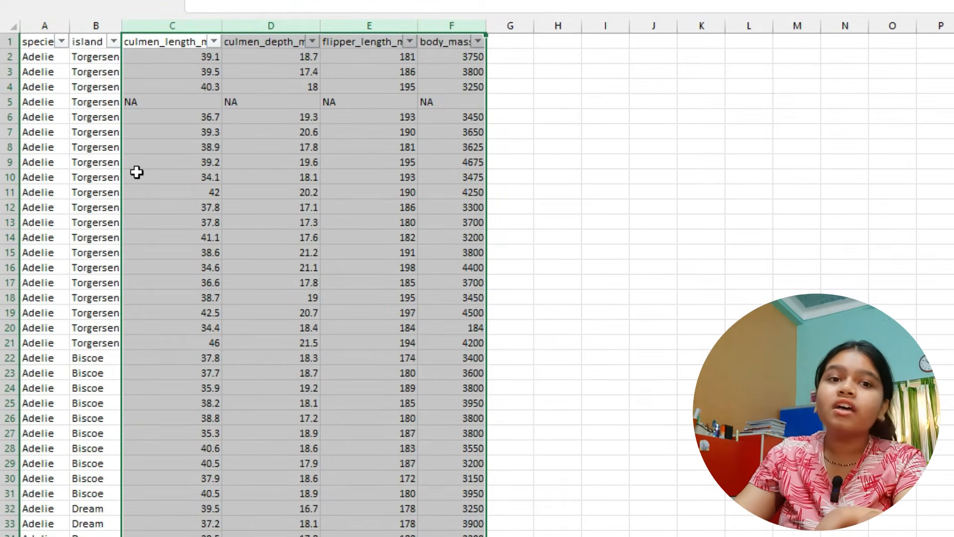
left_click(41, 26)
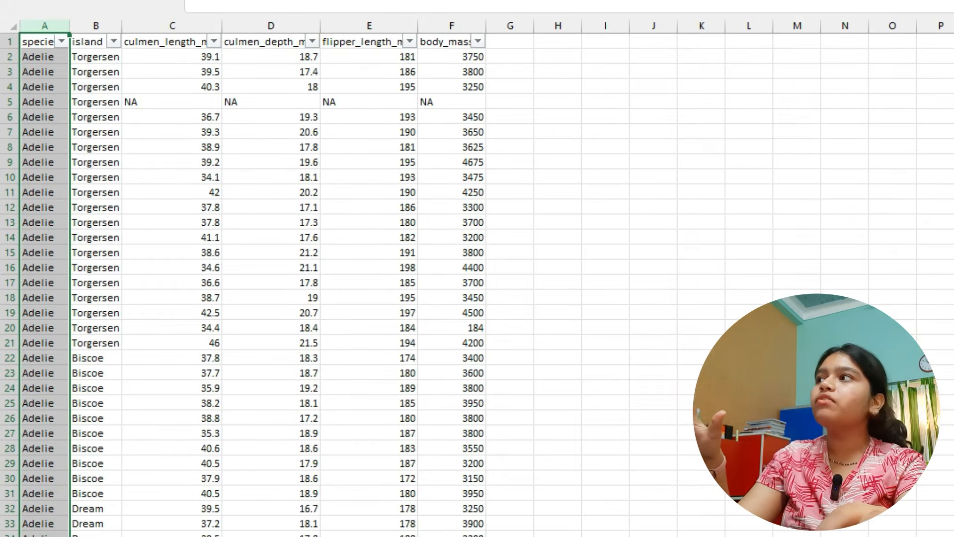
left_click(100, 26)
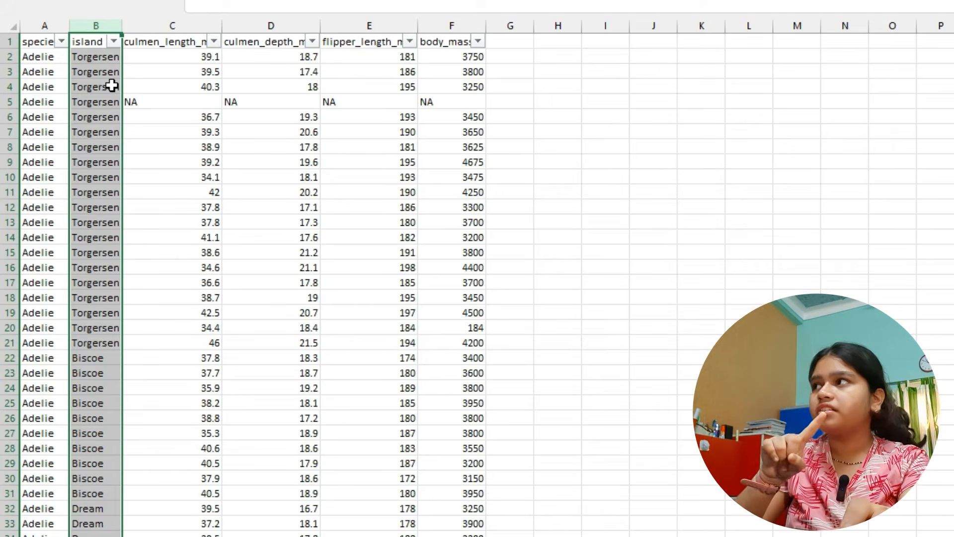
left_click_drag(155, 25, 467, 30)
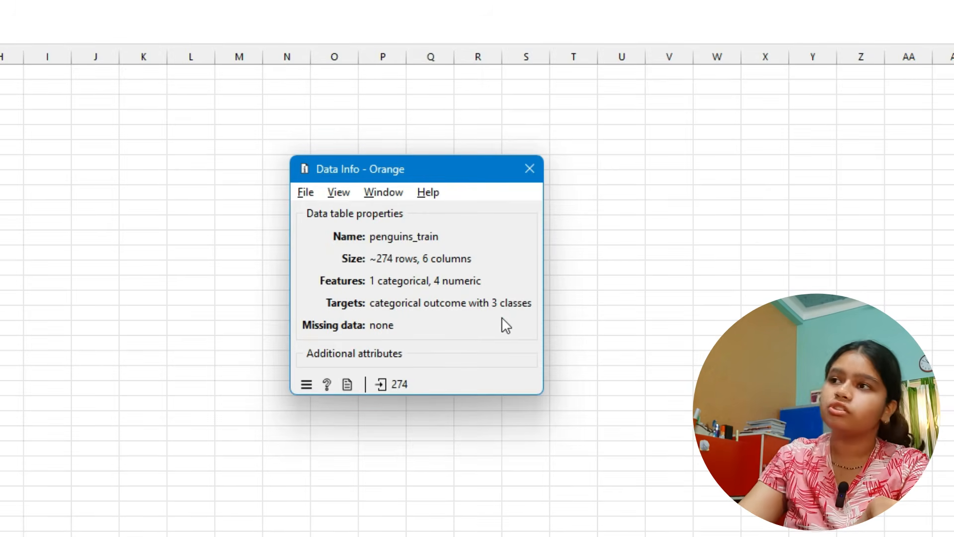
- Switch back to Orange, open Select Columns, move species to the features and make culmen_depth_mm the target
key("alt+Tab")
key("alt+Tab")
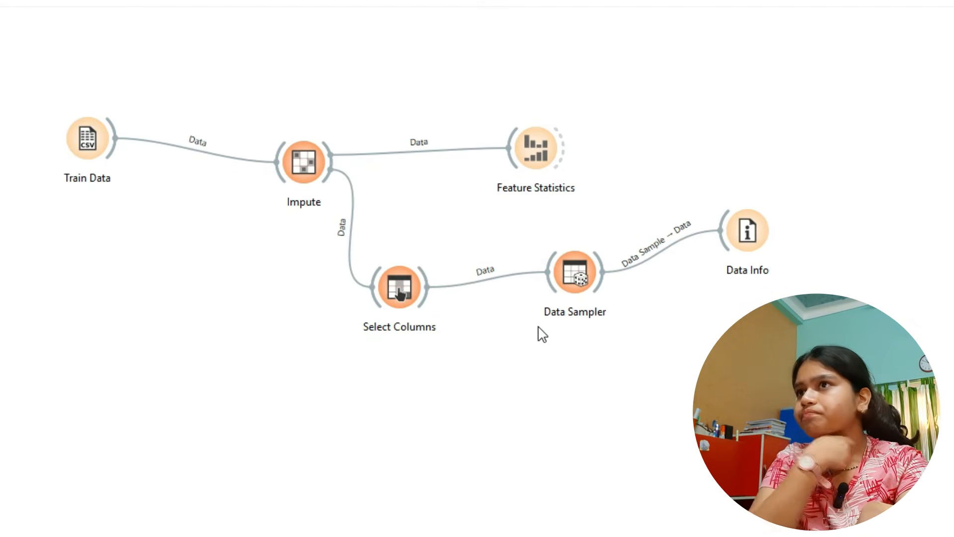
double_click(392, 284)
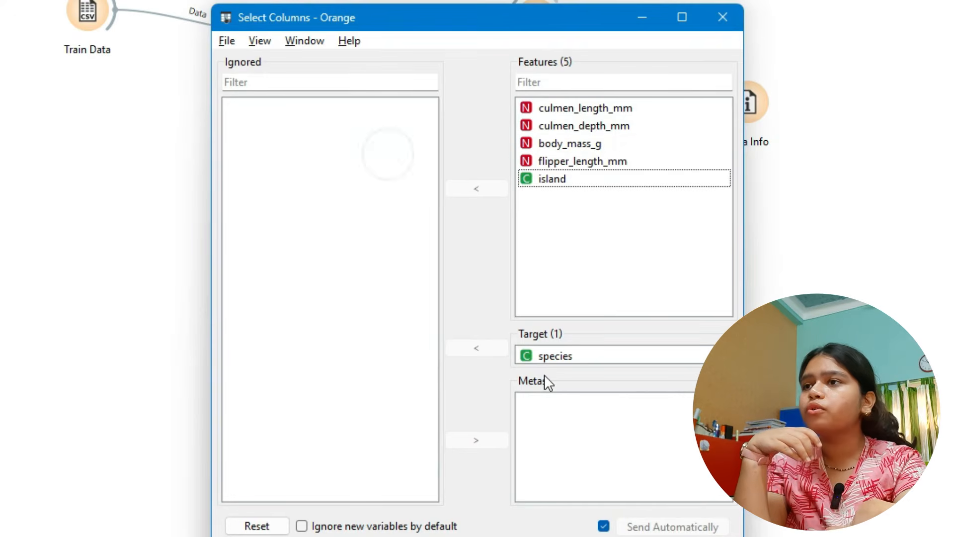
left_click_drag(560, 361, 600, 353)
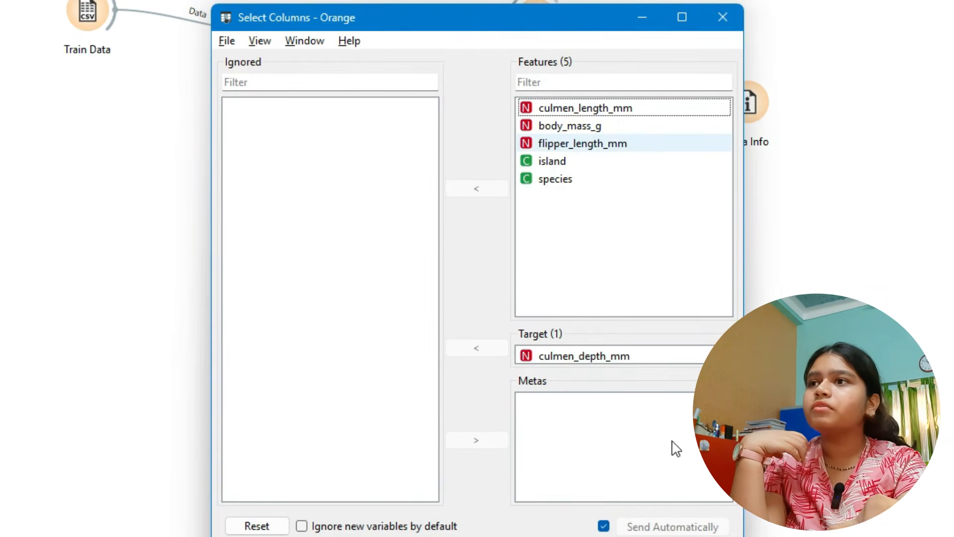